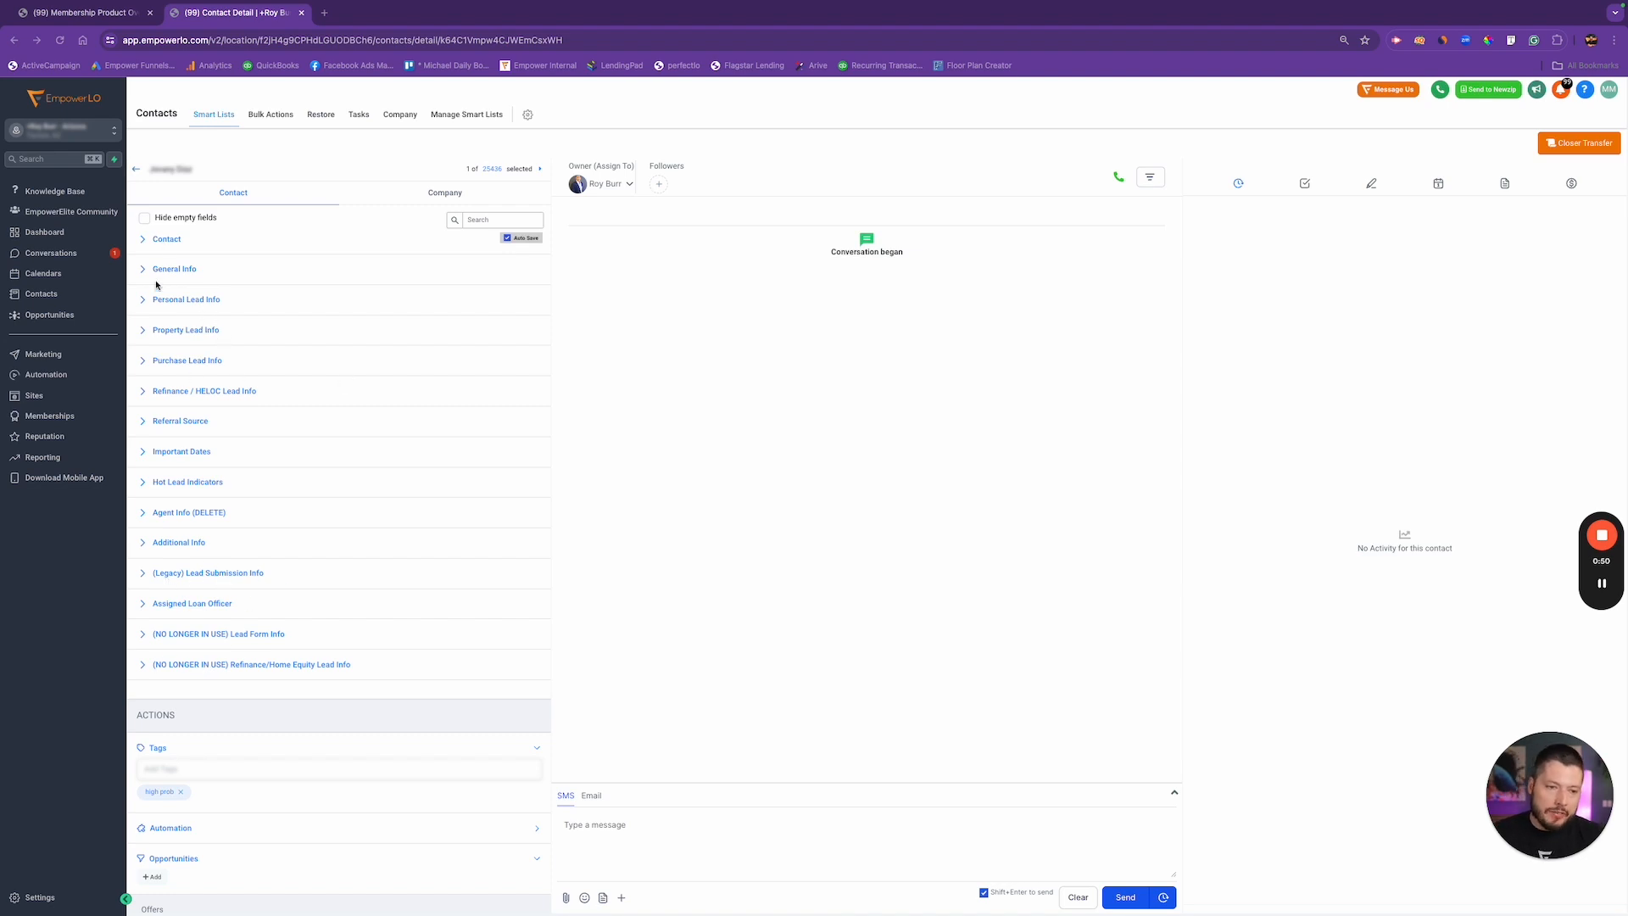
Expand the Contact section of the contact record and look over its fields.
{"action": "left_click", "coordinate": [145, 243]}
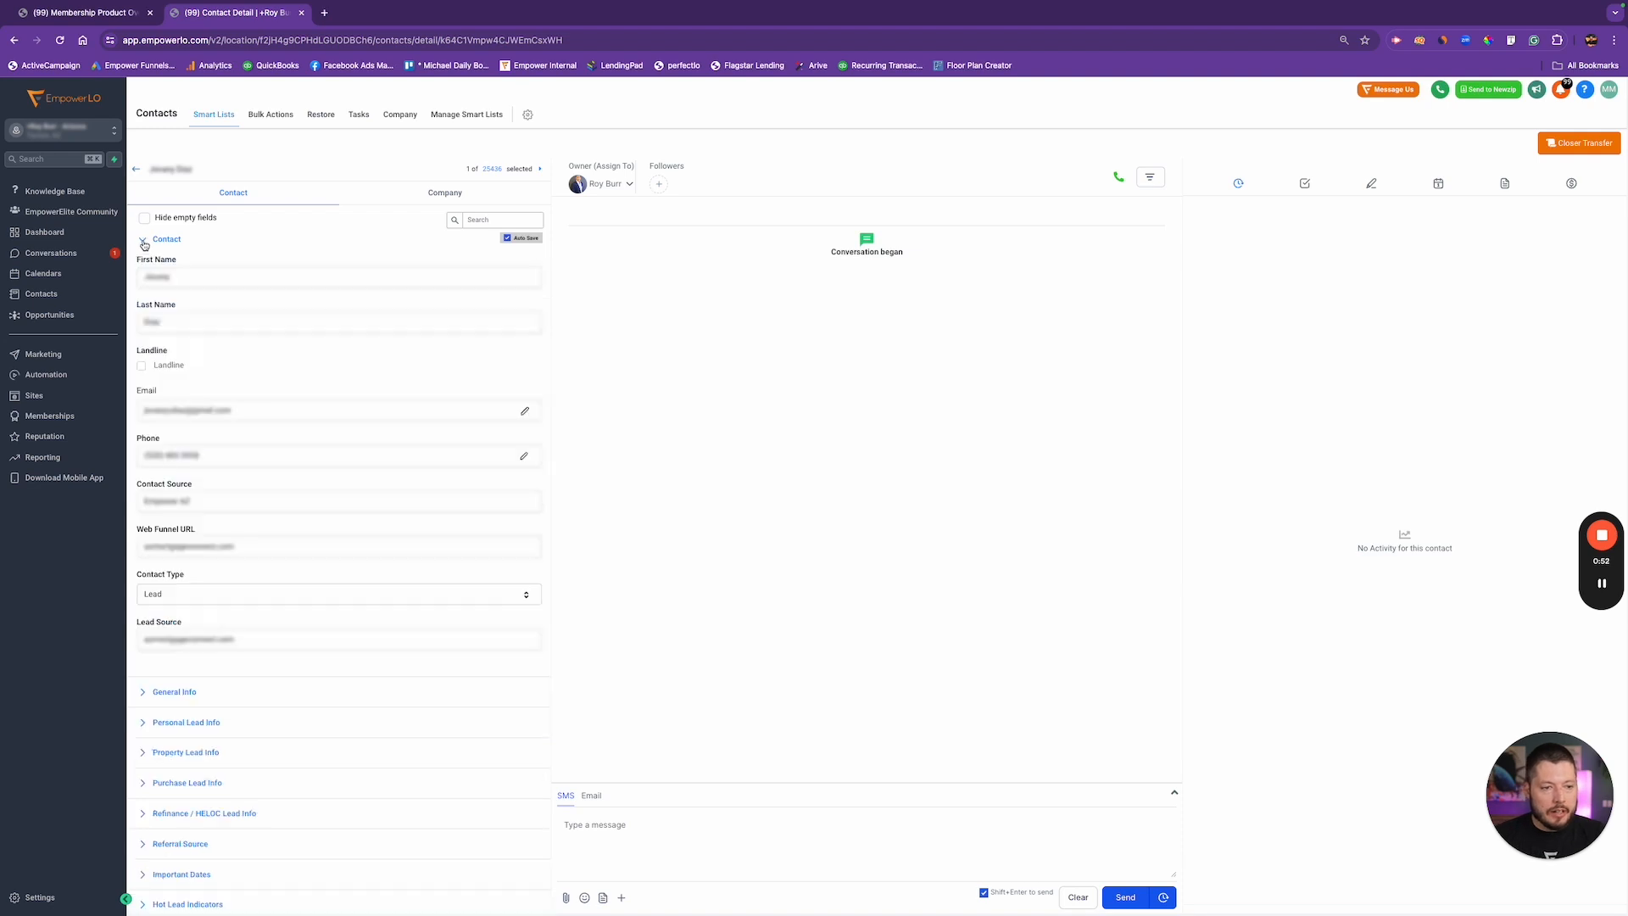
{"action": "scroll", "coordinate": [442, 625], "scroll_direction": "down", "scroll_amount": 1}
{"action": "scroll", "coordinate": [424, 586], "scroll_direction": "up", "scroll_amount": 1}
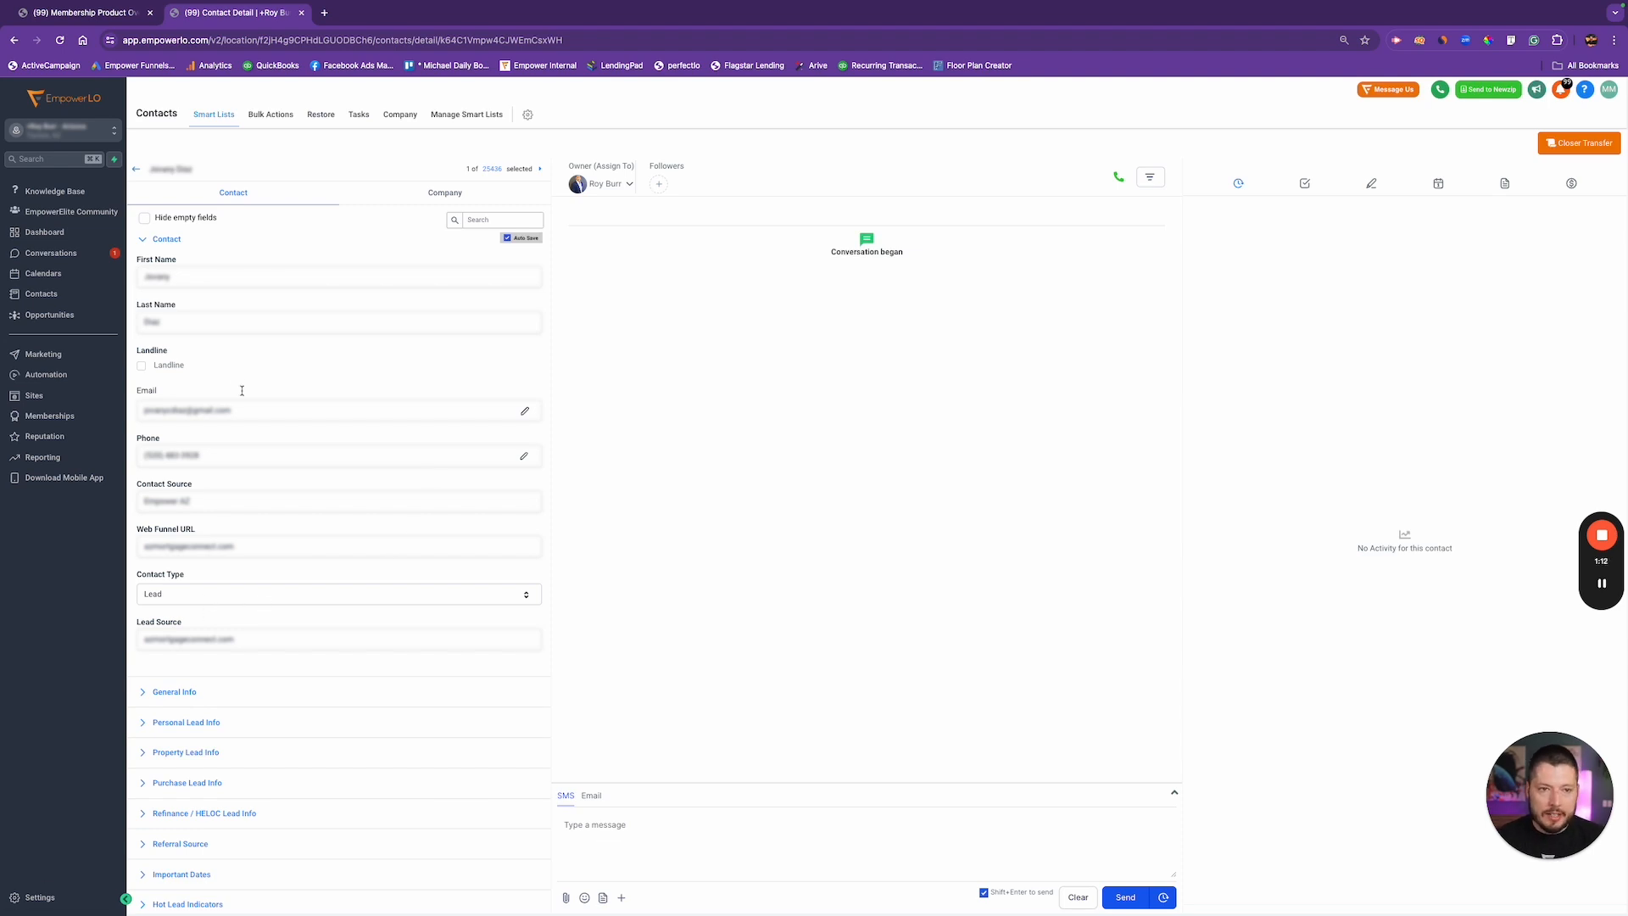
Duplicate the browser tab with the contact record and open the account settings in the copy.
{"action": "right_click", "coordinate": [252, 13]}
{"action": "left_click", "coordinate": [293, 97]}
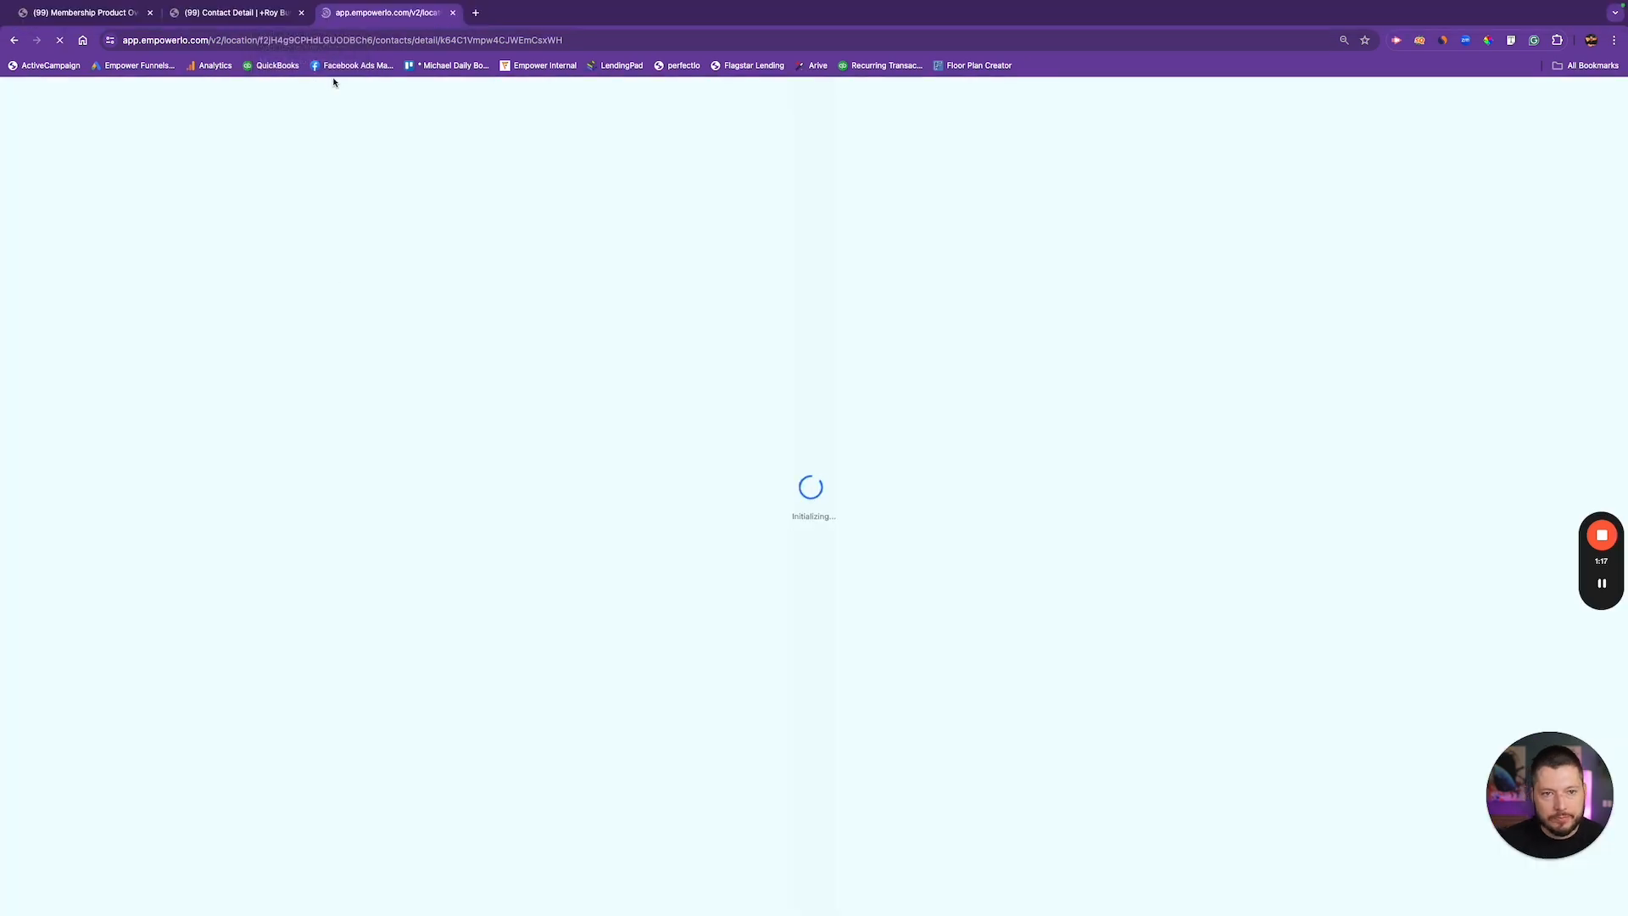
{"action": "left_click", "coordinate": [259, 15]}
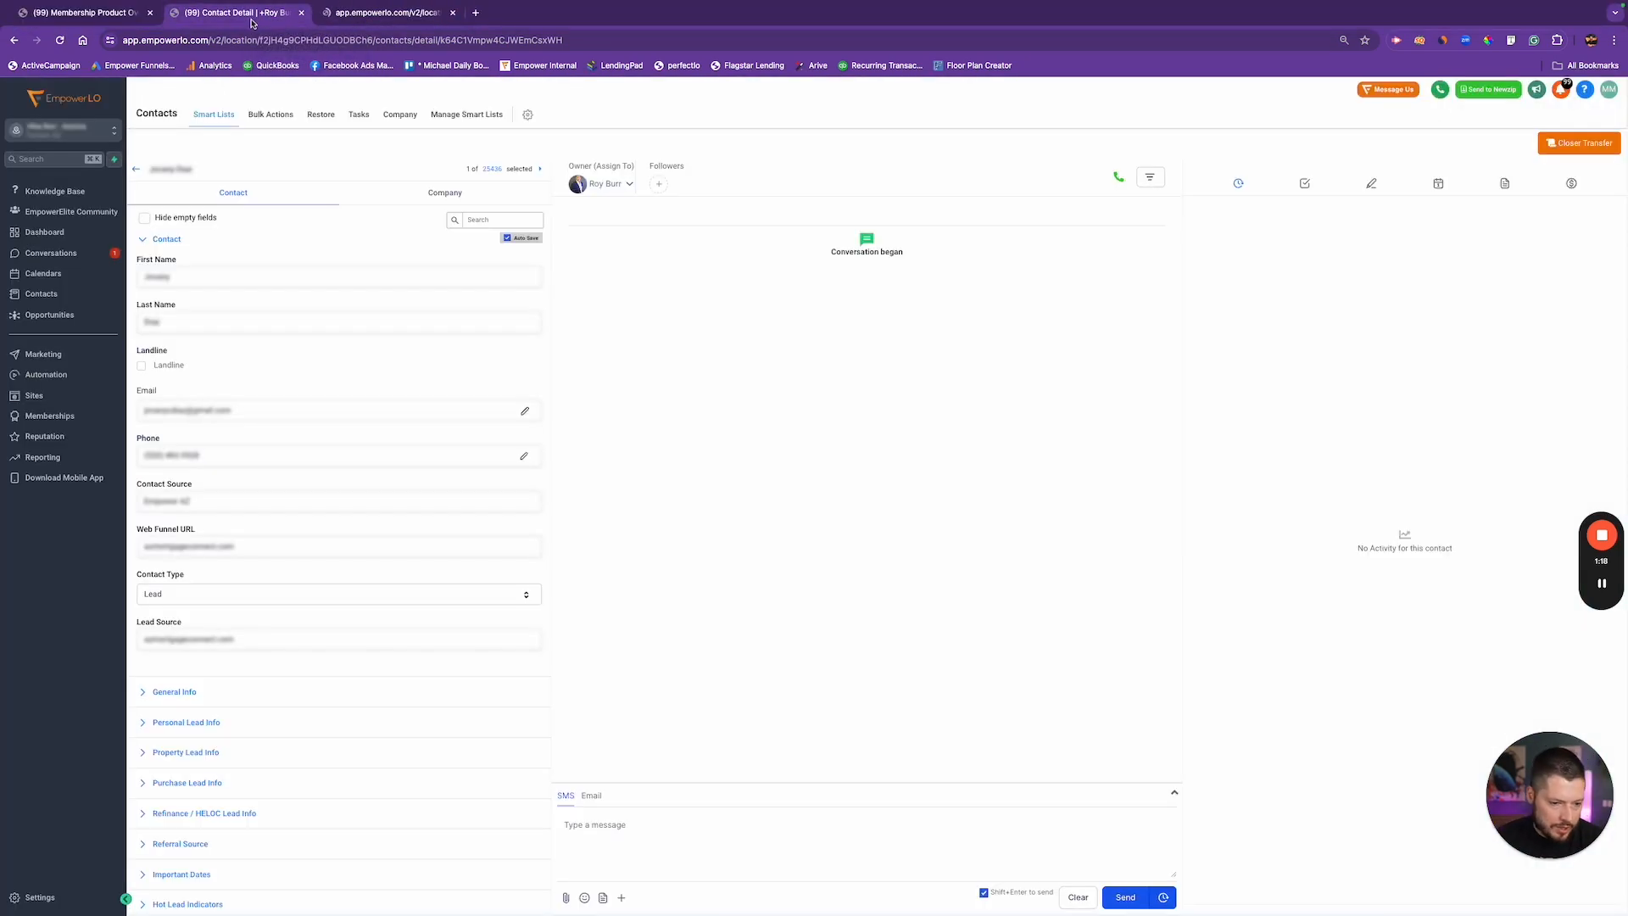
{"action": "scroll", "coordinate": [277, 577], "scroll_direction": "down", "scroll_amount": 10}
{"action": "scroll", "coordinate": [276, 576], "scroll_direction": "up", "scroll_amount": 10}
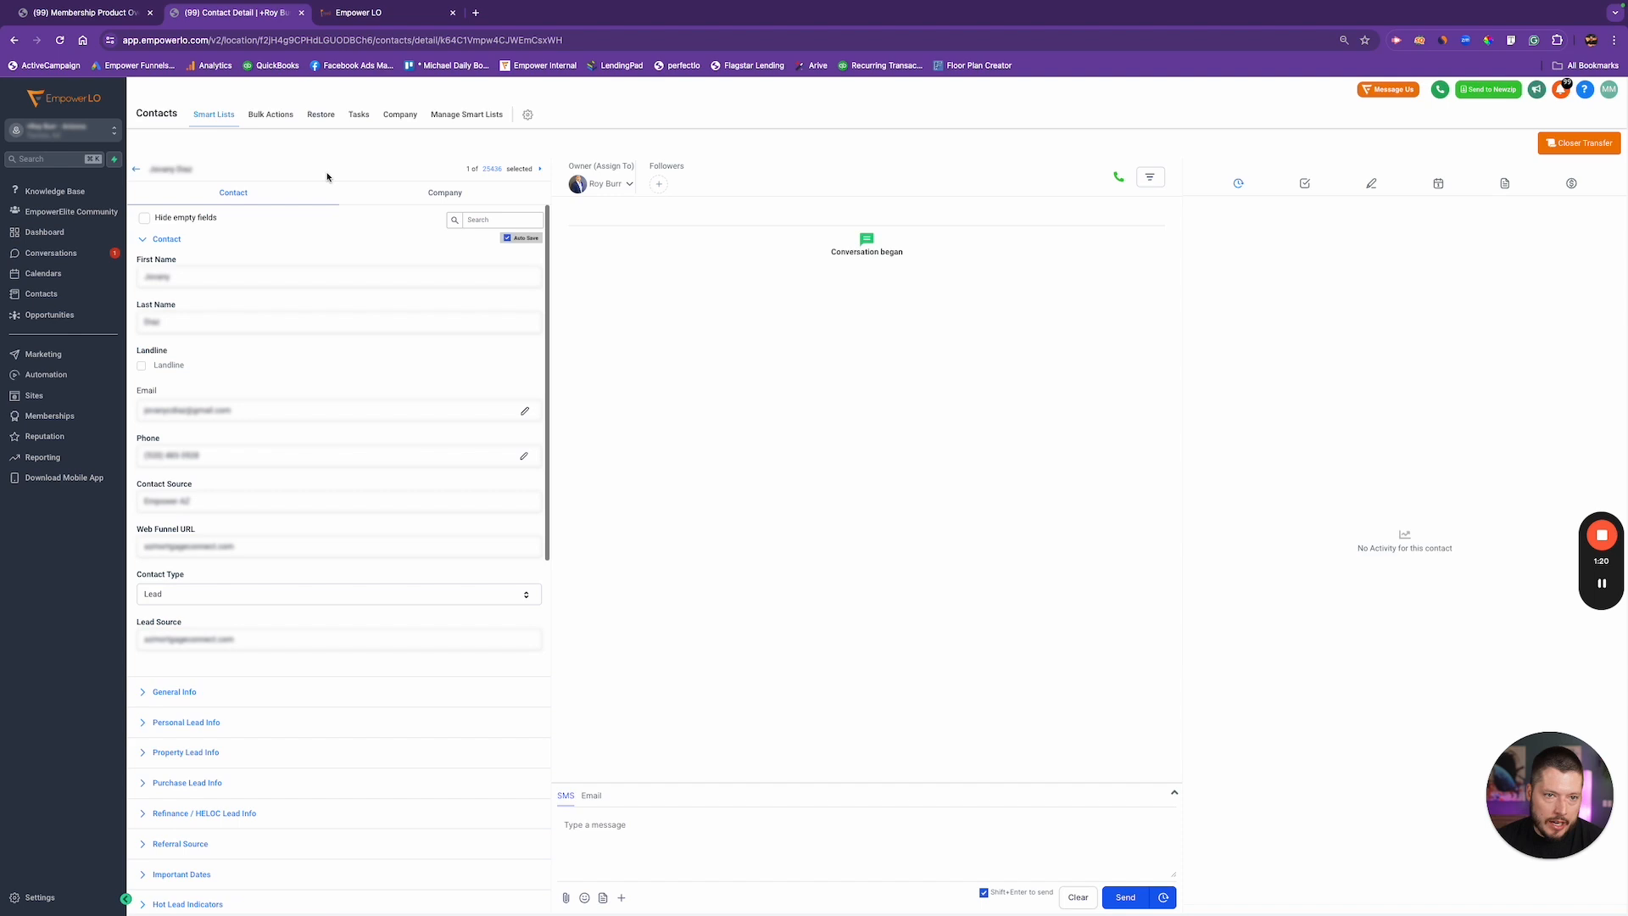
{"action": "left_click", "coordinate": [386, 13]}
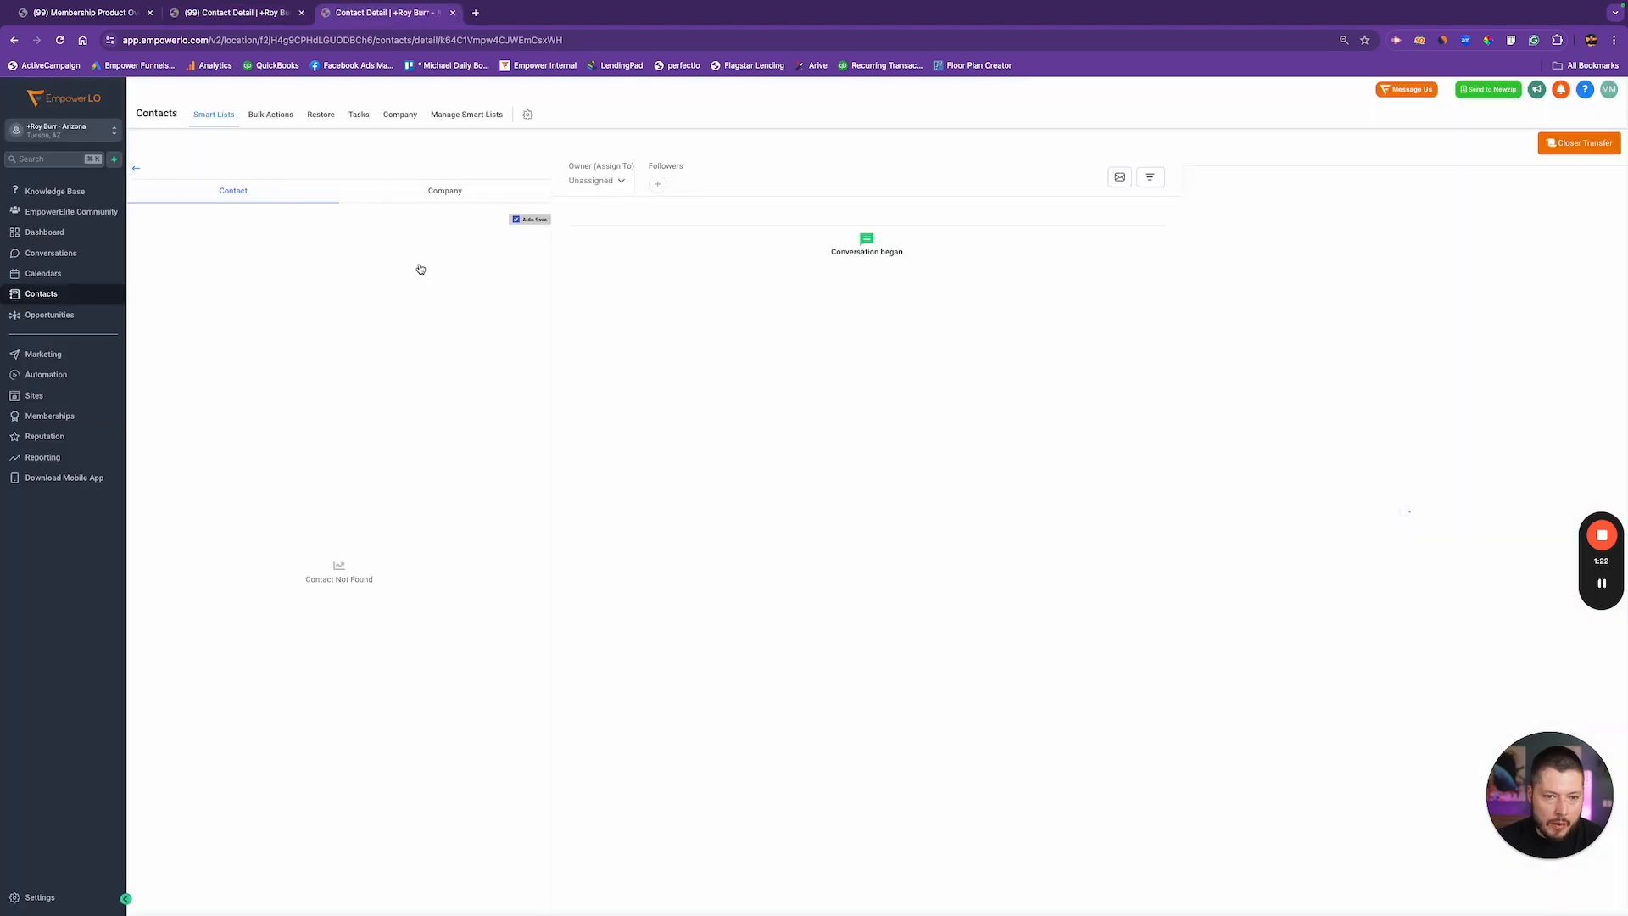
{"action": "left_click", "coordinate": [32, 899]}
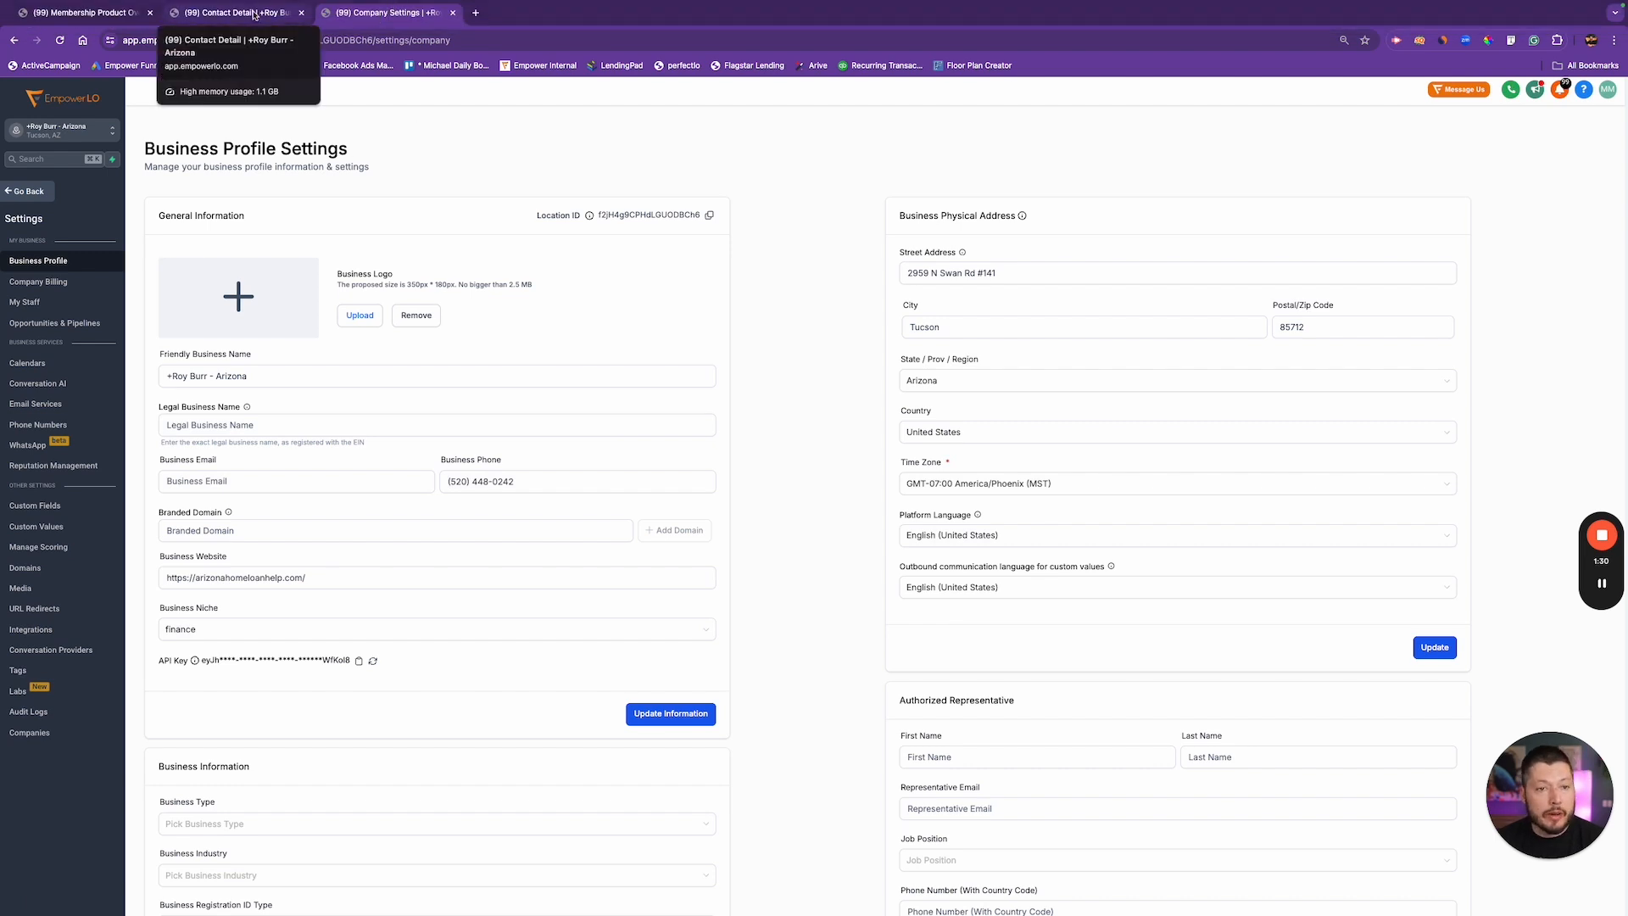
{"action": "right_click", "coordinate": [255, 14]}
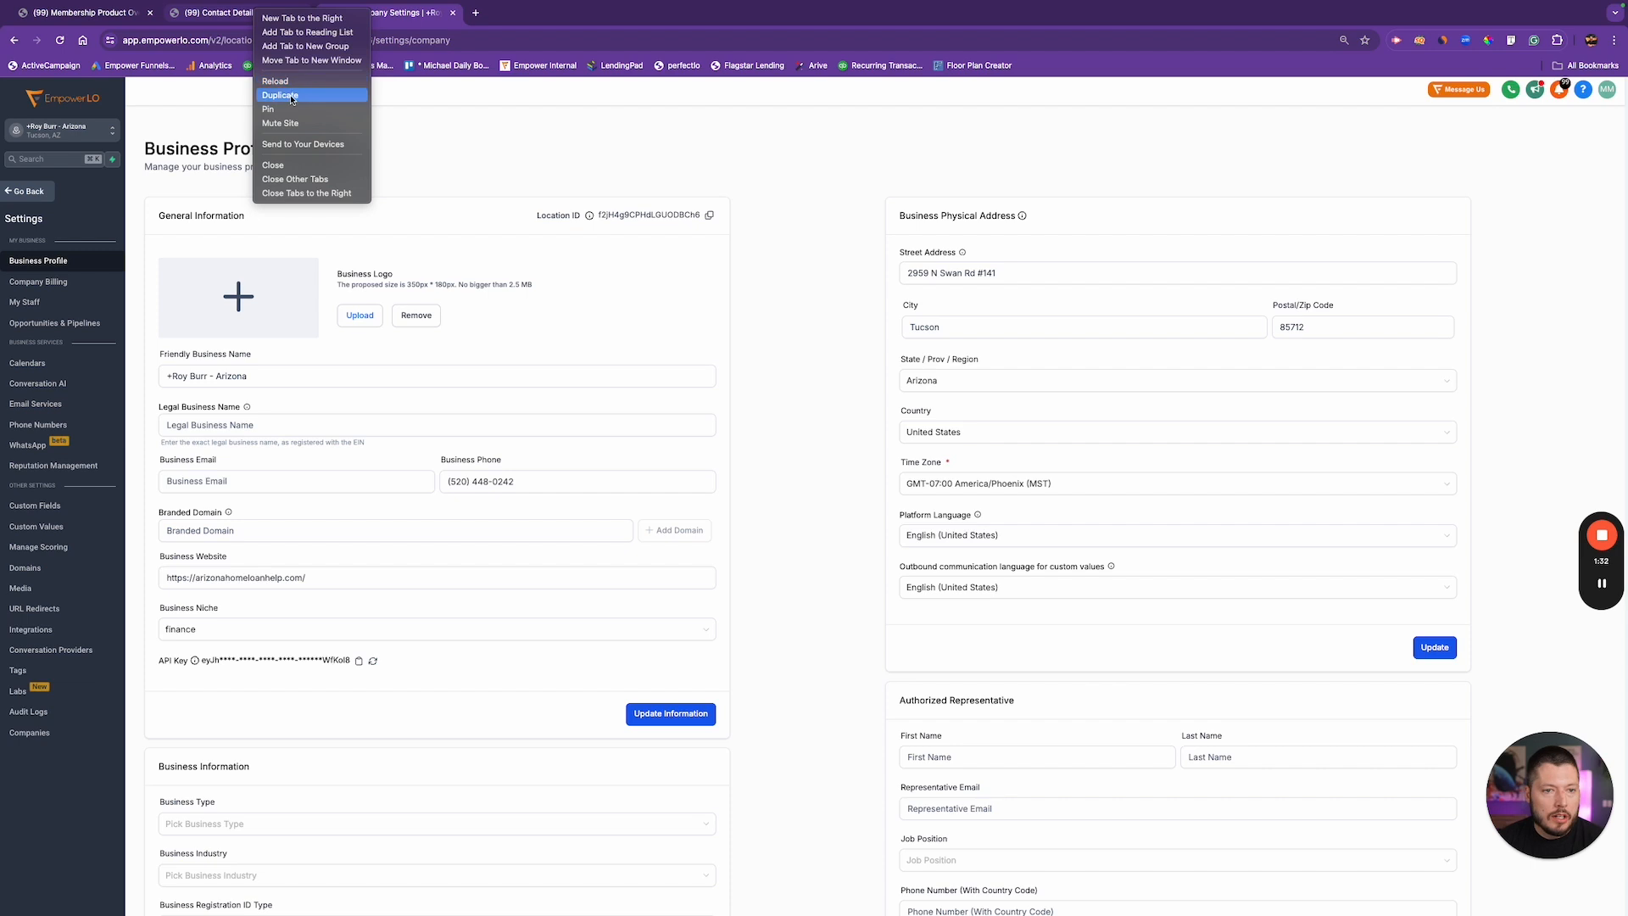
{"action": "left_click", "coordinate": [231, 14]}
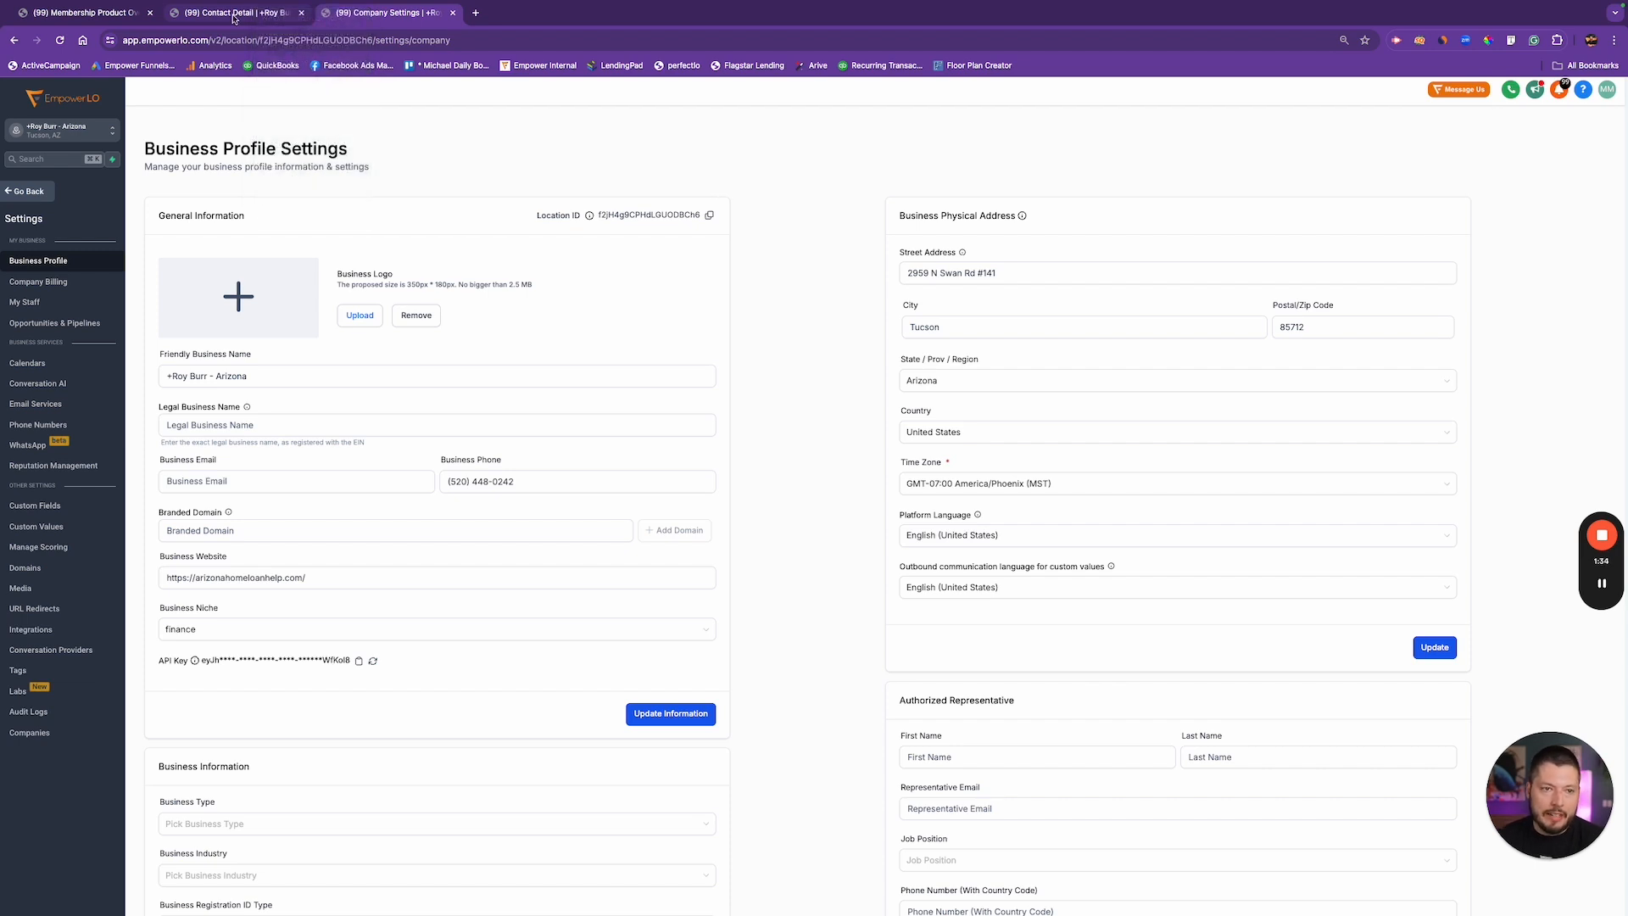
{"action": "left_click", "coordinate": [293, 14]}
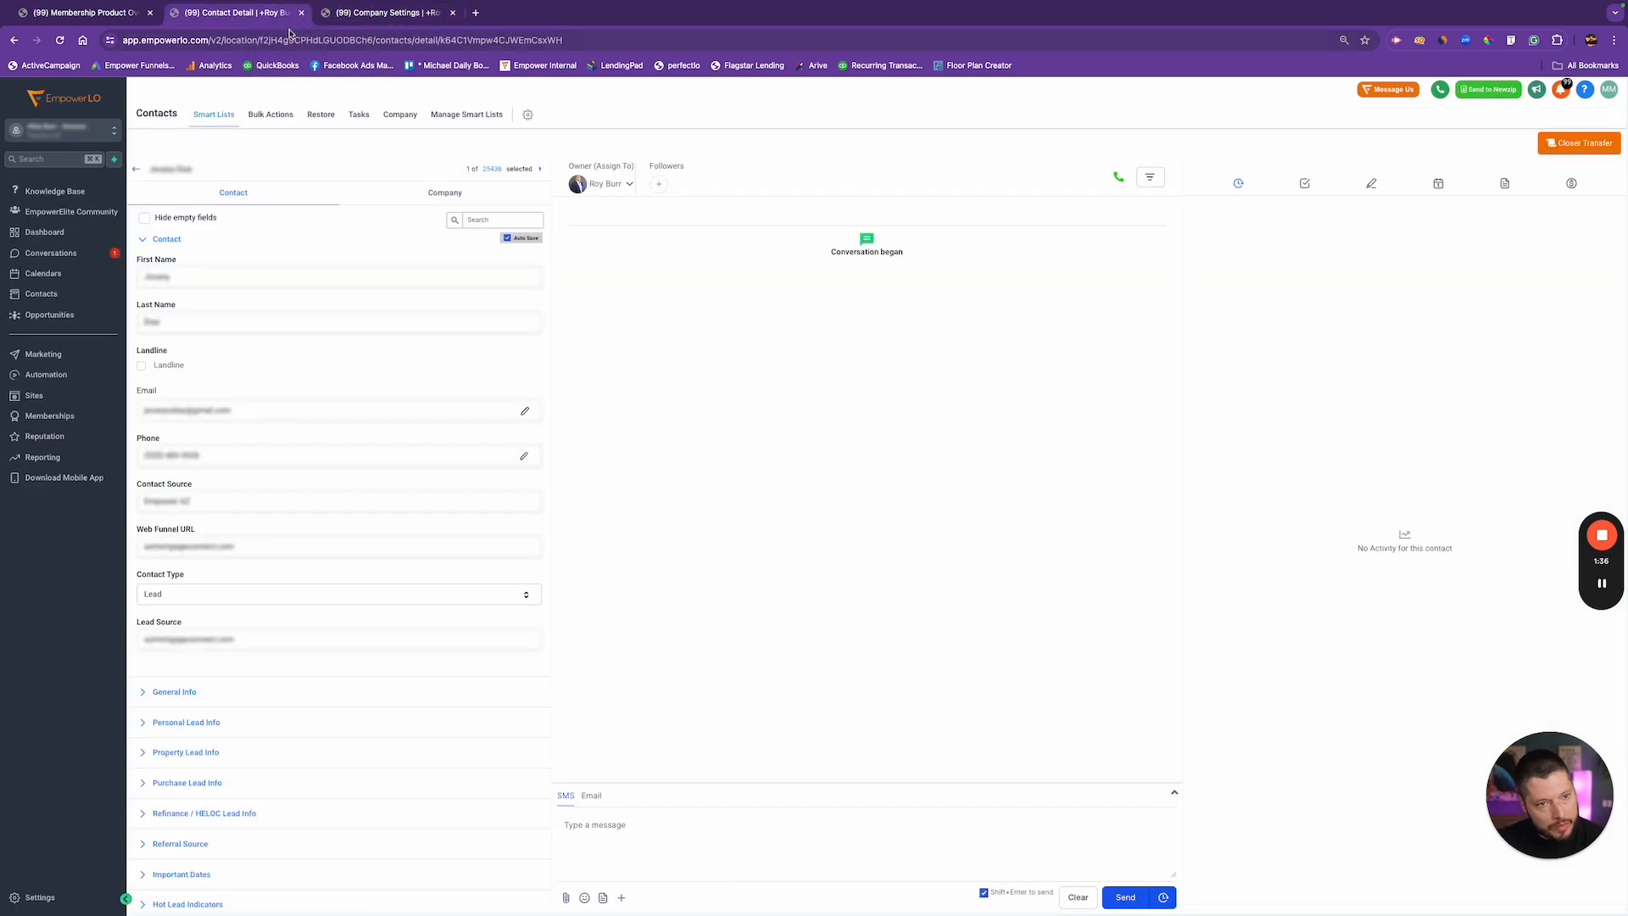
{"action": "left_click", "coordinate": [361, 12]}
{"action": "right_click", "coordinate": [242, 11]}
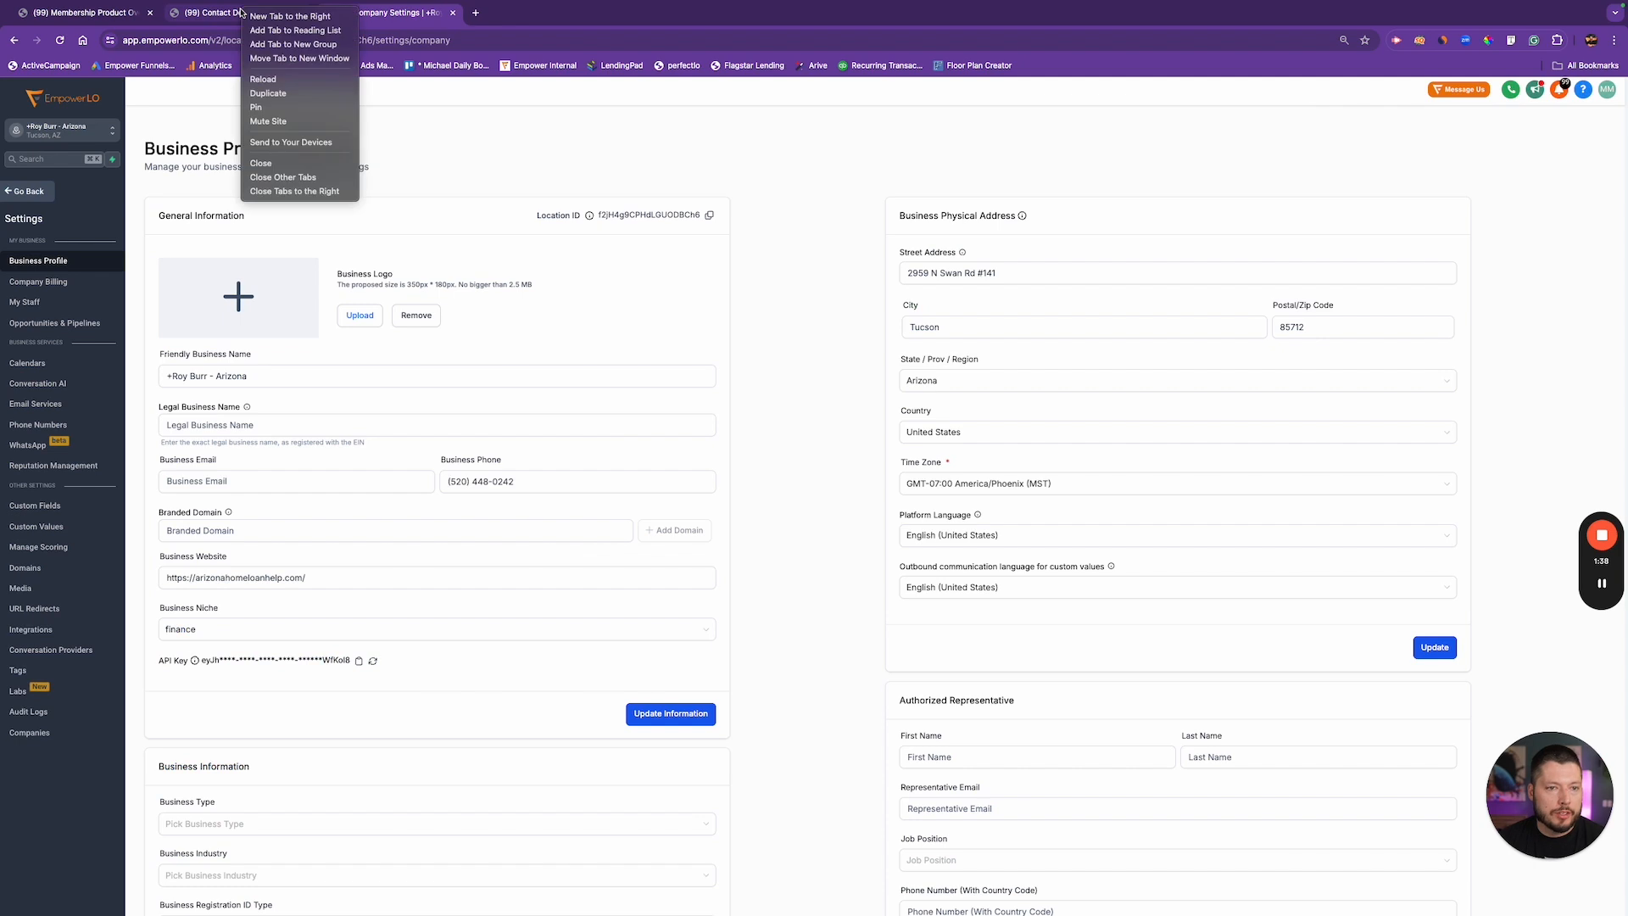
{"action": "left_click", "coordinate": [200, 111]}
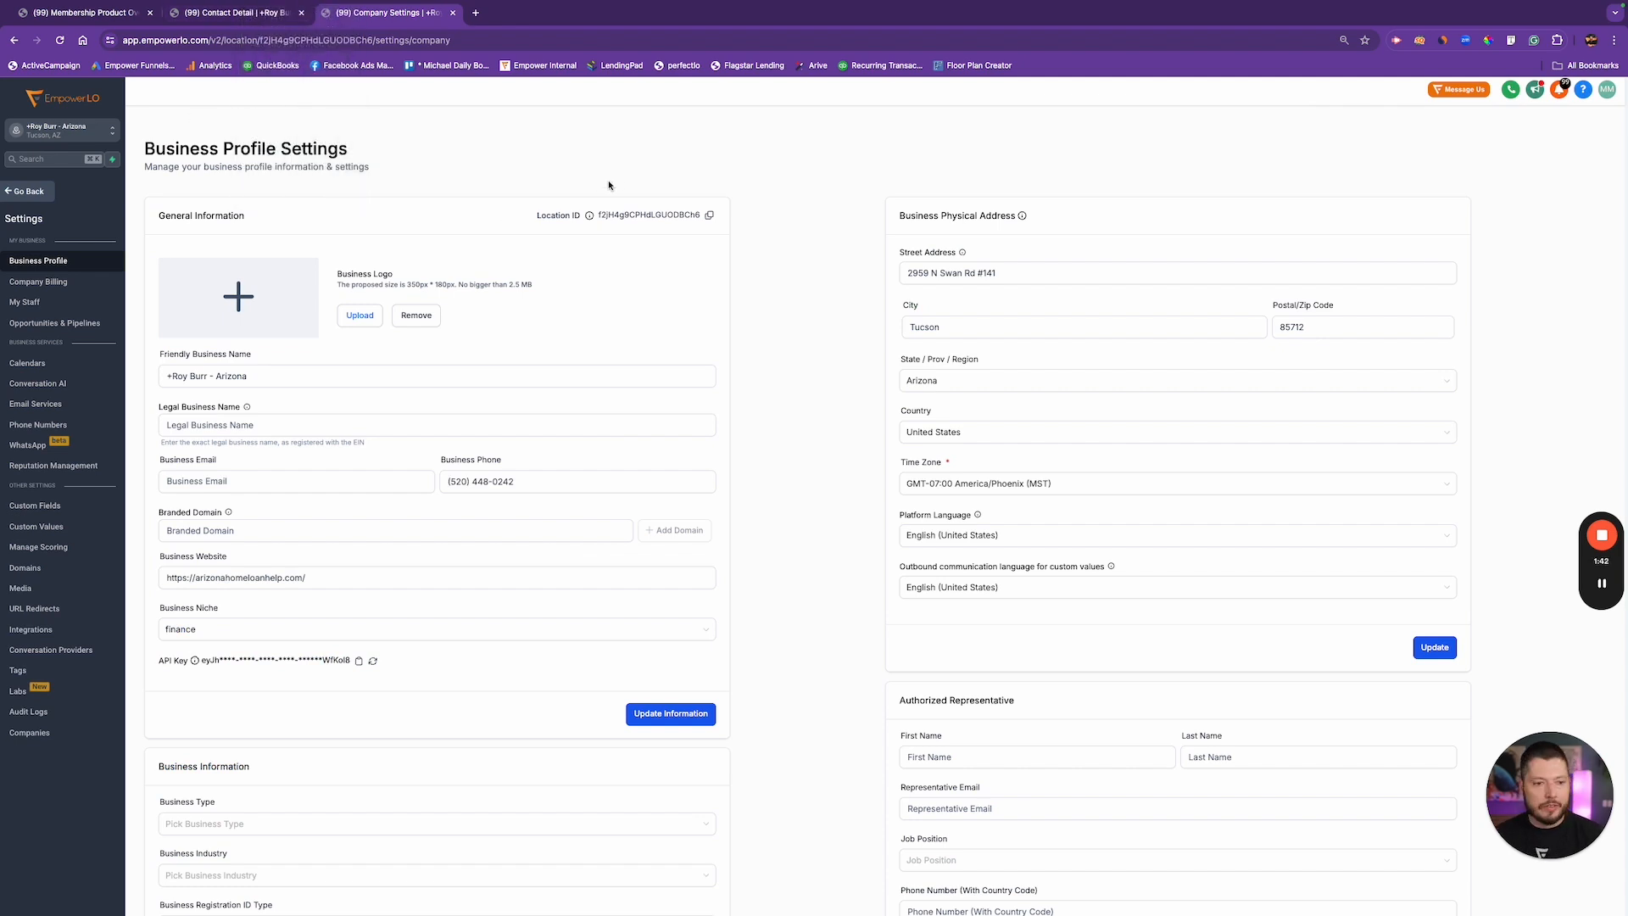
{"action": "scroll", "coordinate": [447, 192], "scroll_direction": "down", "scroll_amount": 2}
{"action": "scroll", "coordinate": [447, 192], "scroll_direction": "up", "scroll_amount": 2}
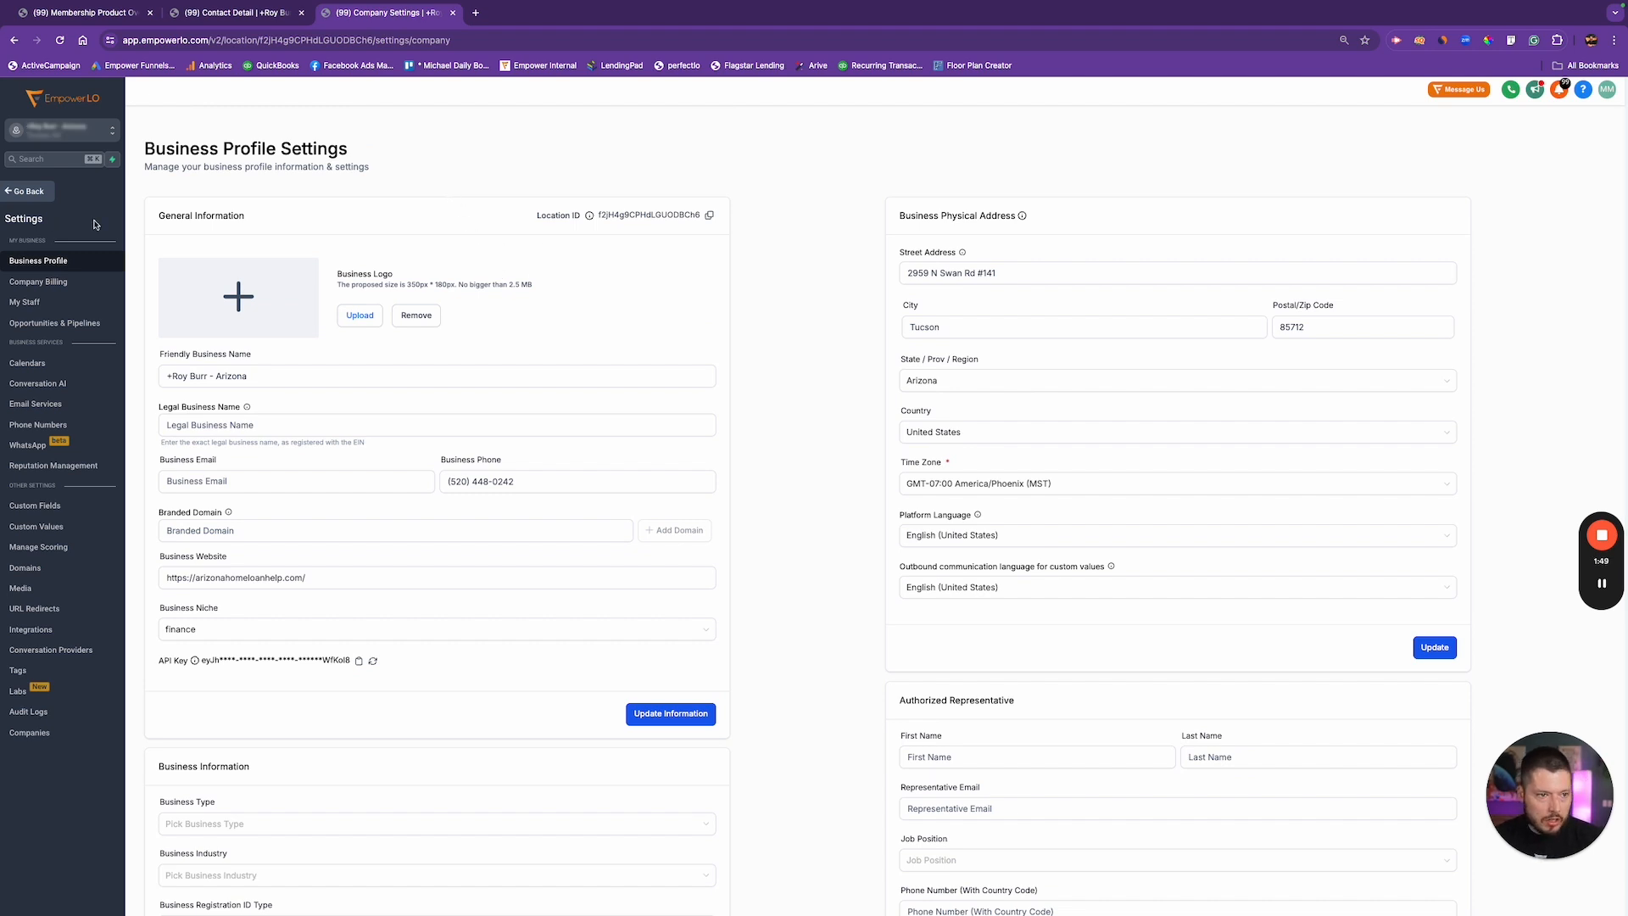
Open the Custom Fields settings and show the list of field folders.
{"action": "left_click", "coordinate": [43, 507]}
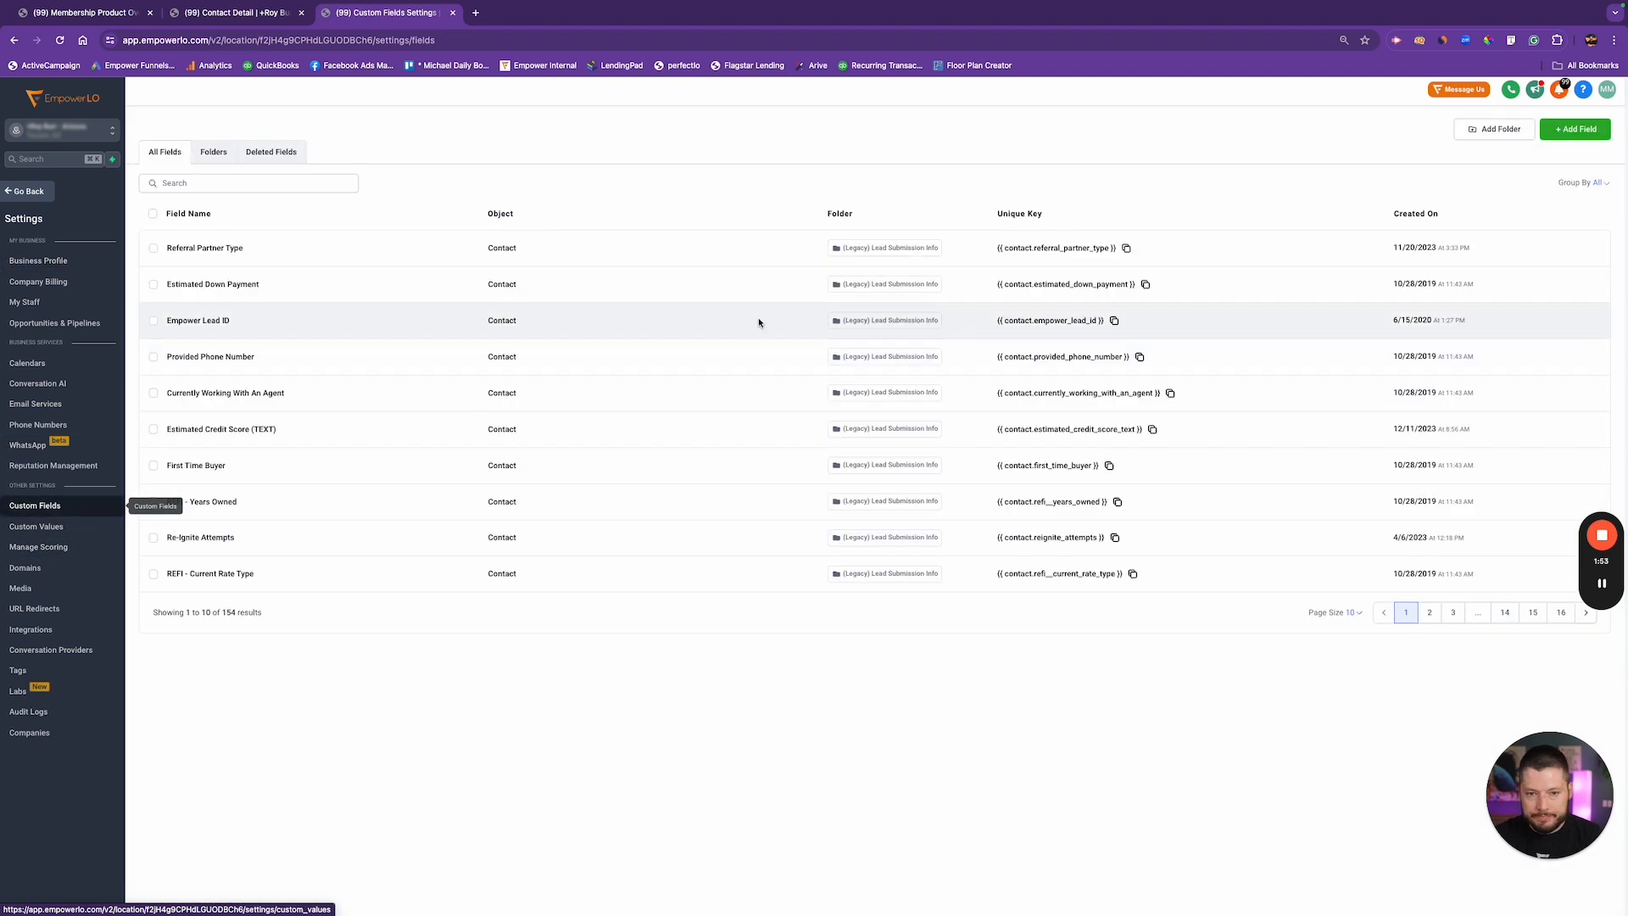
{"action": "left_click", "coordinate": [216, 153]}
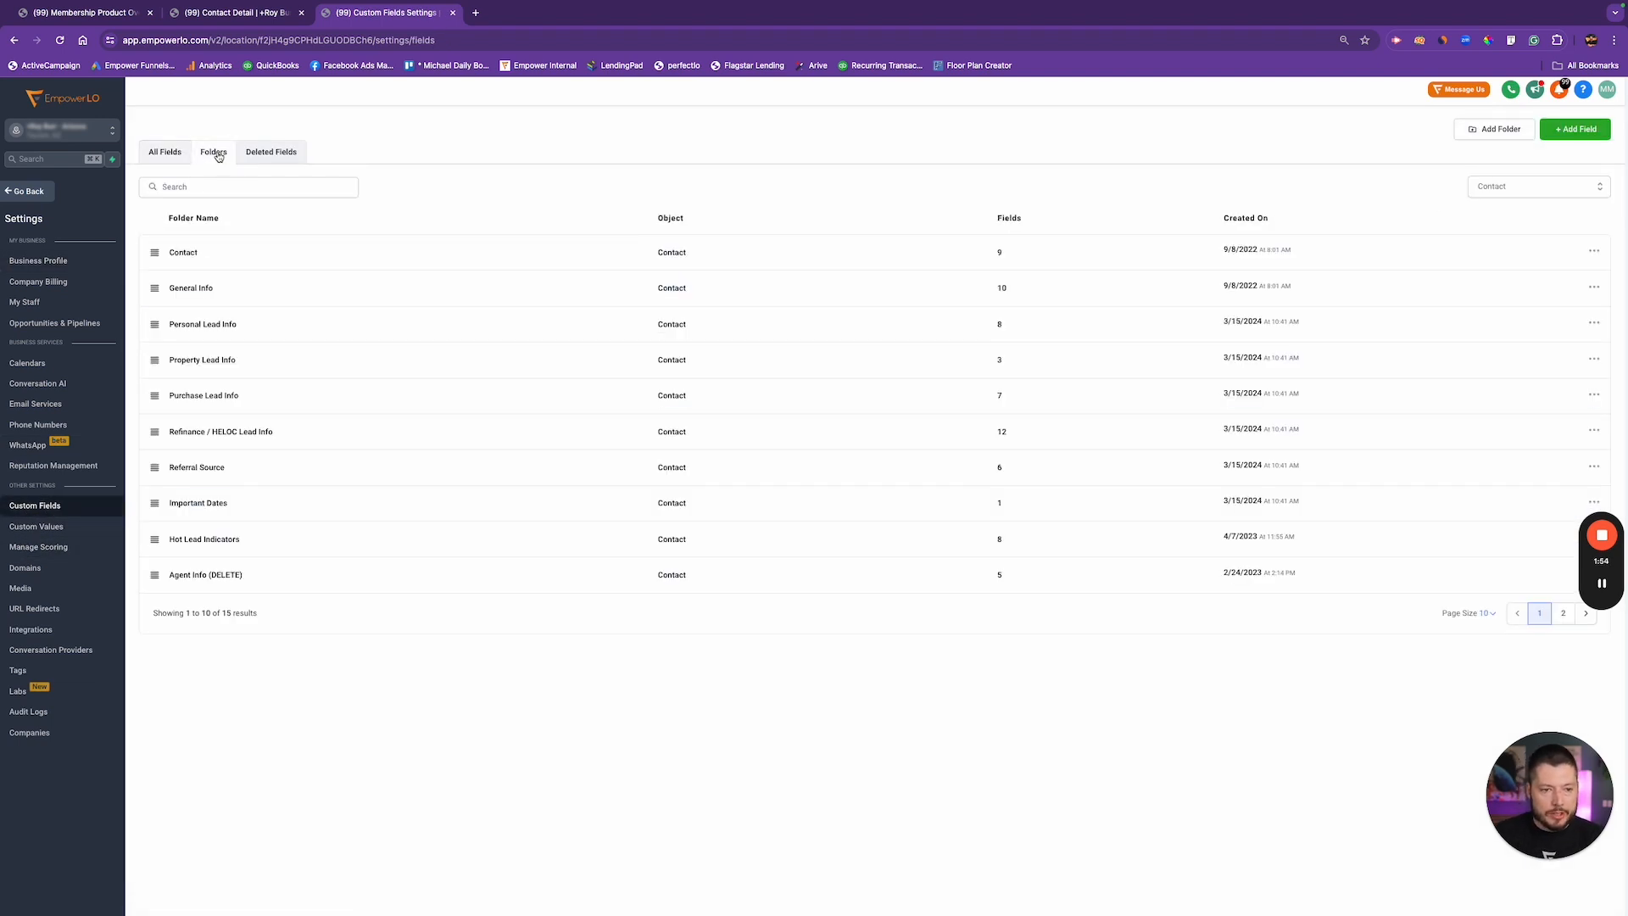
Collapse the contact record's Contact section and compare its section order with the custom field folders and their reorder handles.
{"action": "left_click", "coordinate": [246, 14]}
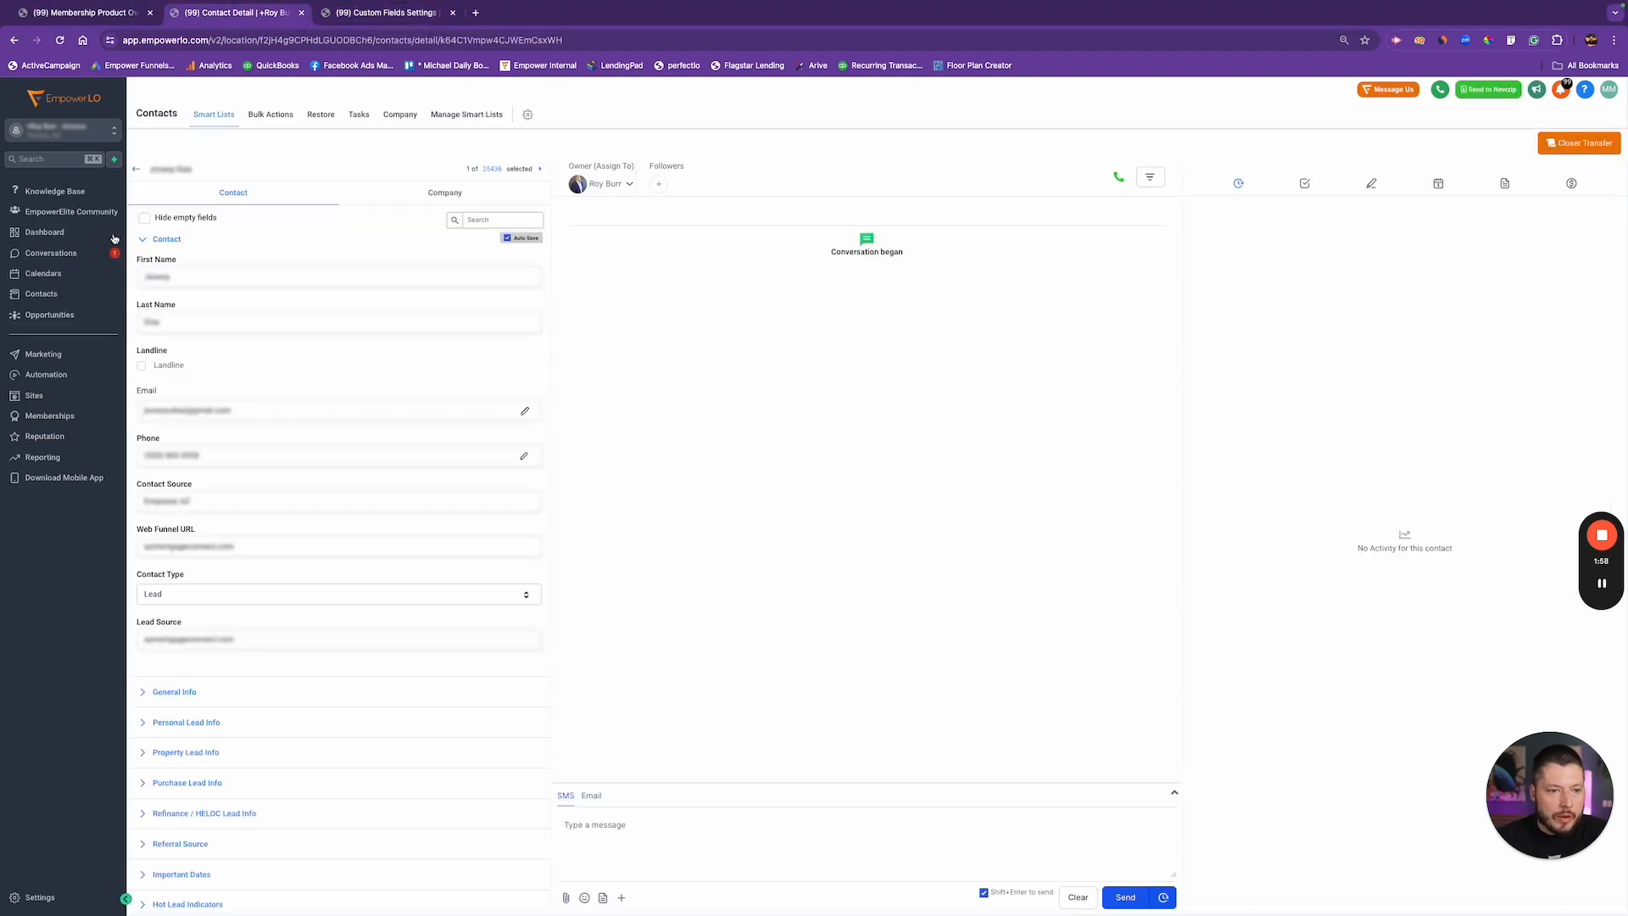
{"action": "left_click", "coordinate": [162, 243]}
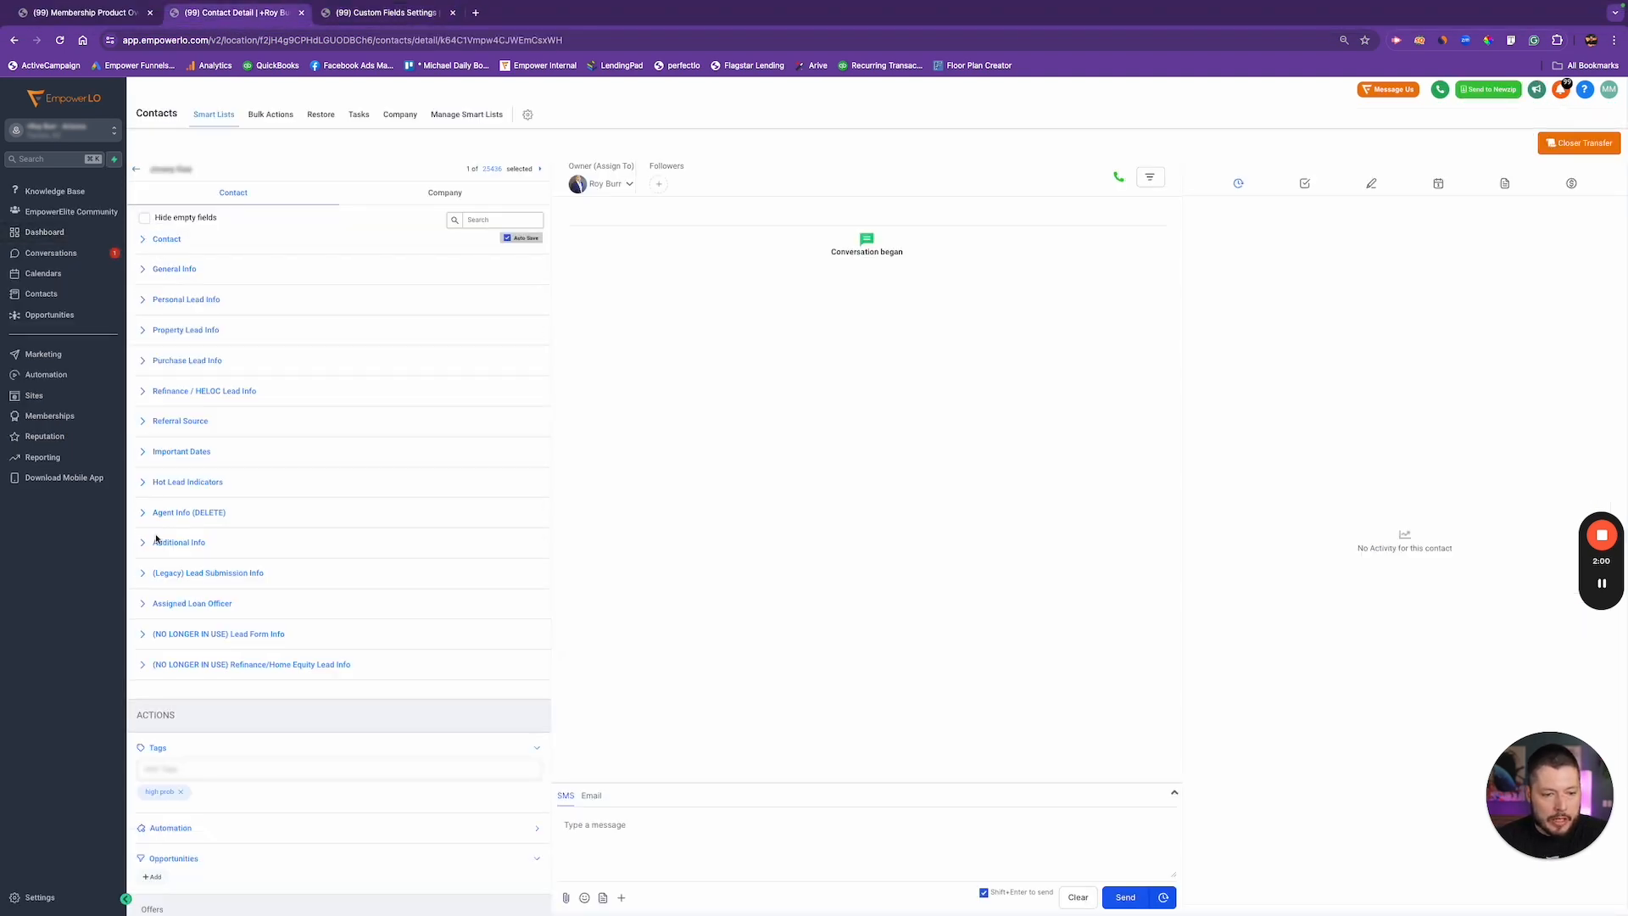
{"action": "left_click", "coordinate": [376, 13]}
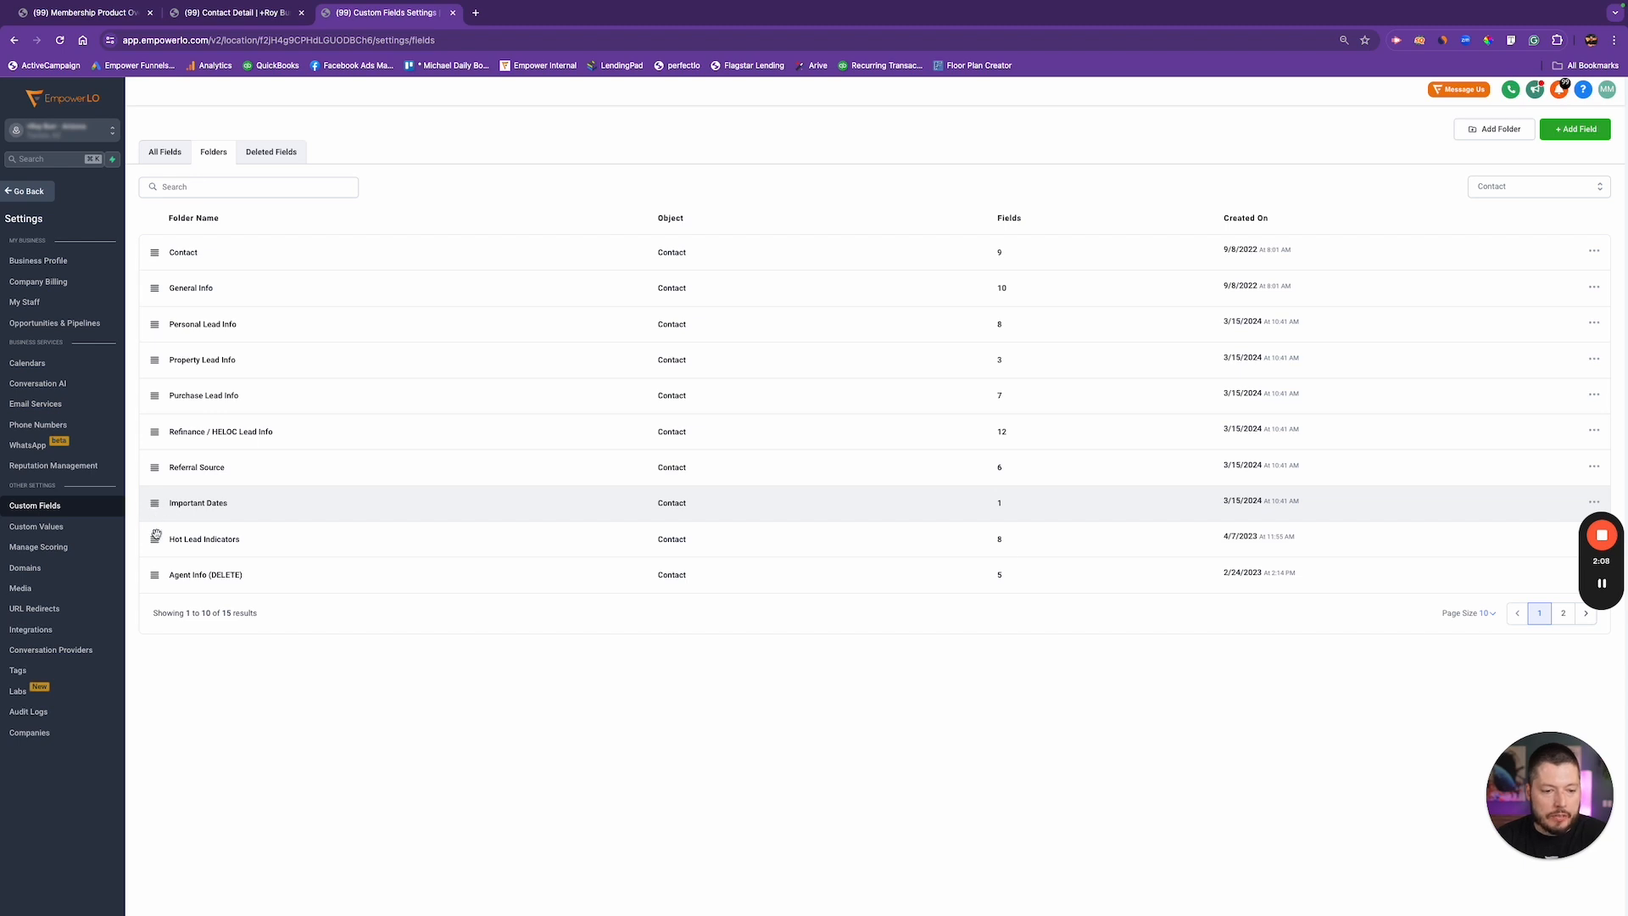
{"action": "mouse_move", "coordinate": [155, 501]}
{"action": "left_mouse_down"}
{"action": "mouse_move", "coordinate": [158, 248]}
{"action": "mouse_move", "coordinate": [161, 585]}
{"action": "mouse_move", "coordinate": [167, 219]}
{"action": "mouse_move", "coordinate": [166, 499]}
{"action": "left_mouse_up"}
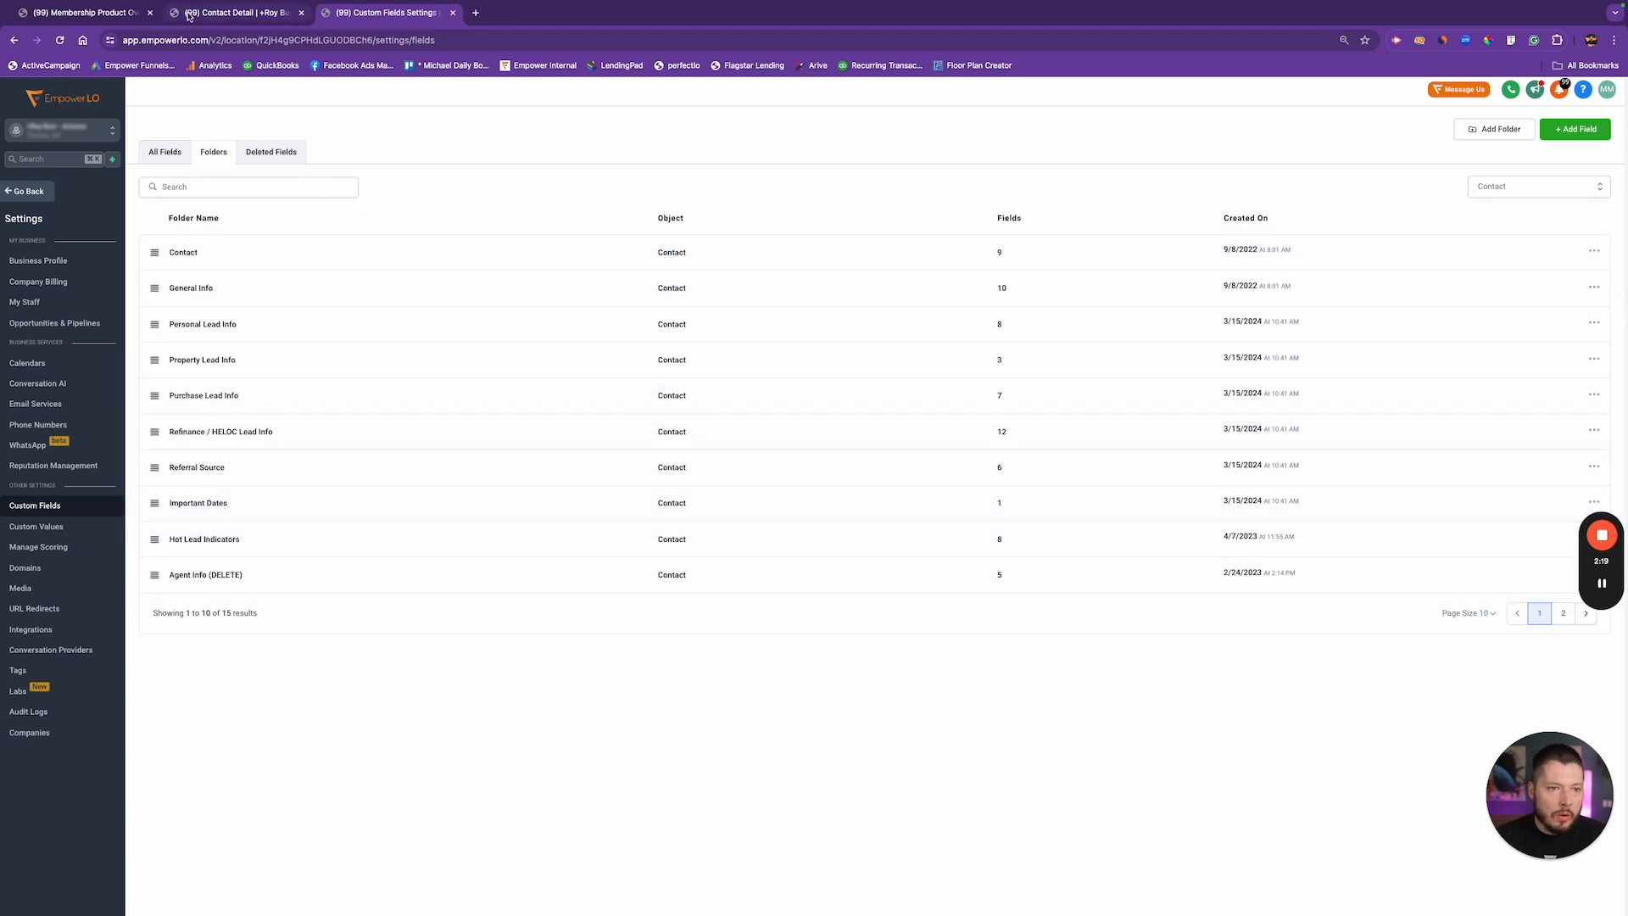
{"action": "left_click", "coordinate": [233, 17]}
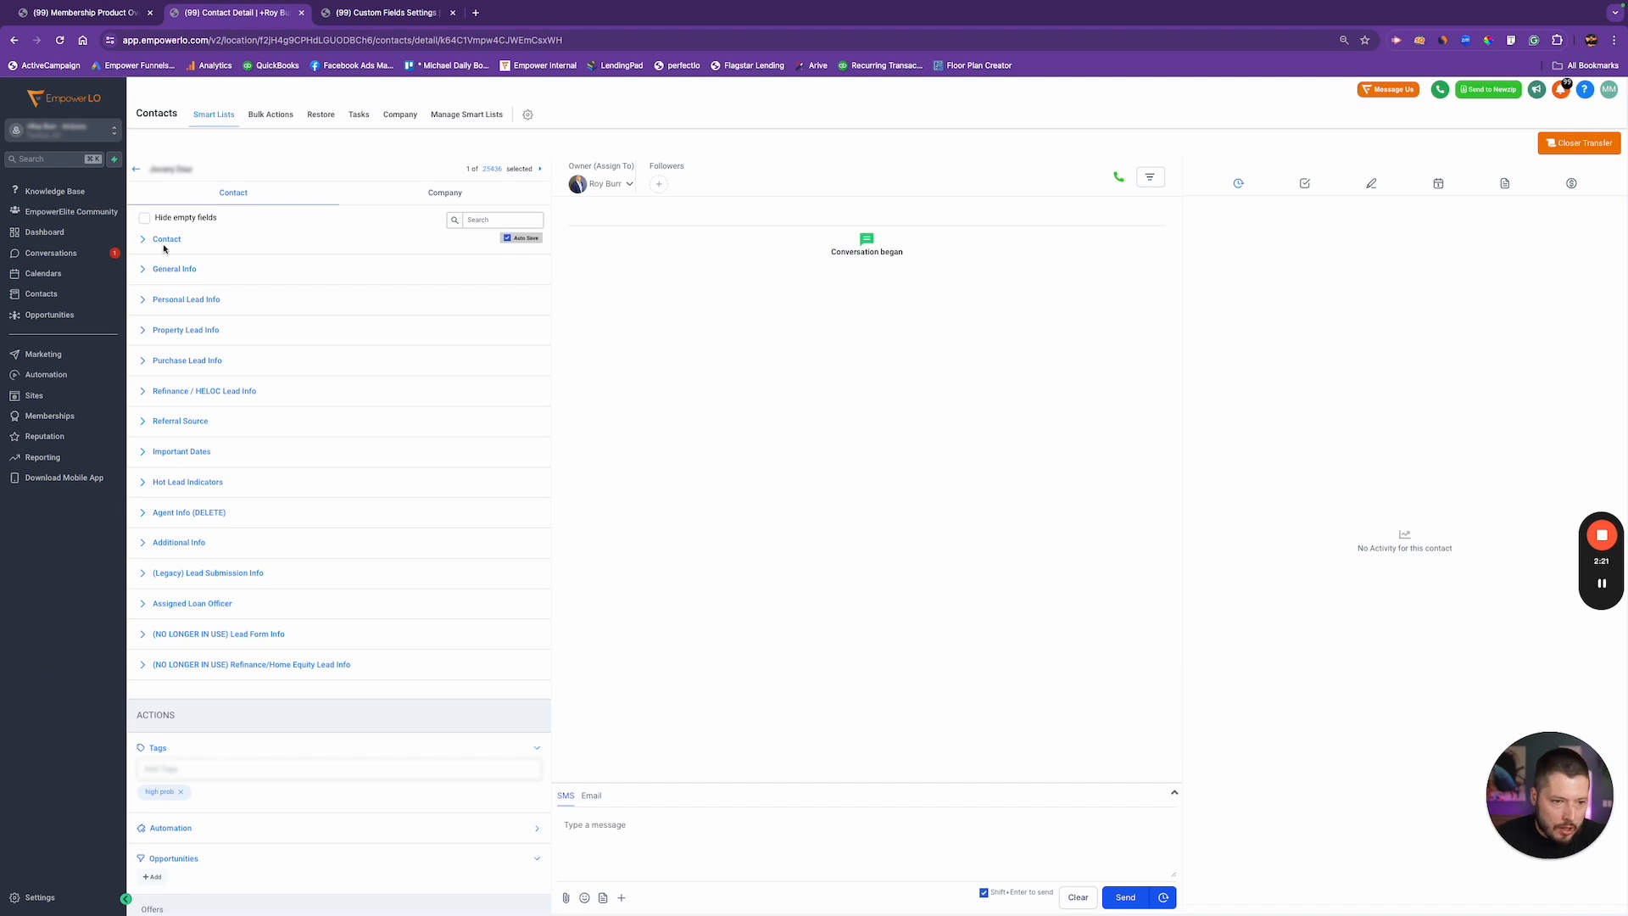
{"action": "left_click", "coordinate": [376, 17]}
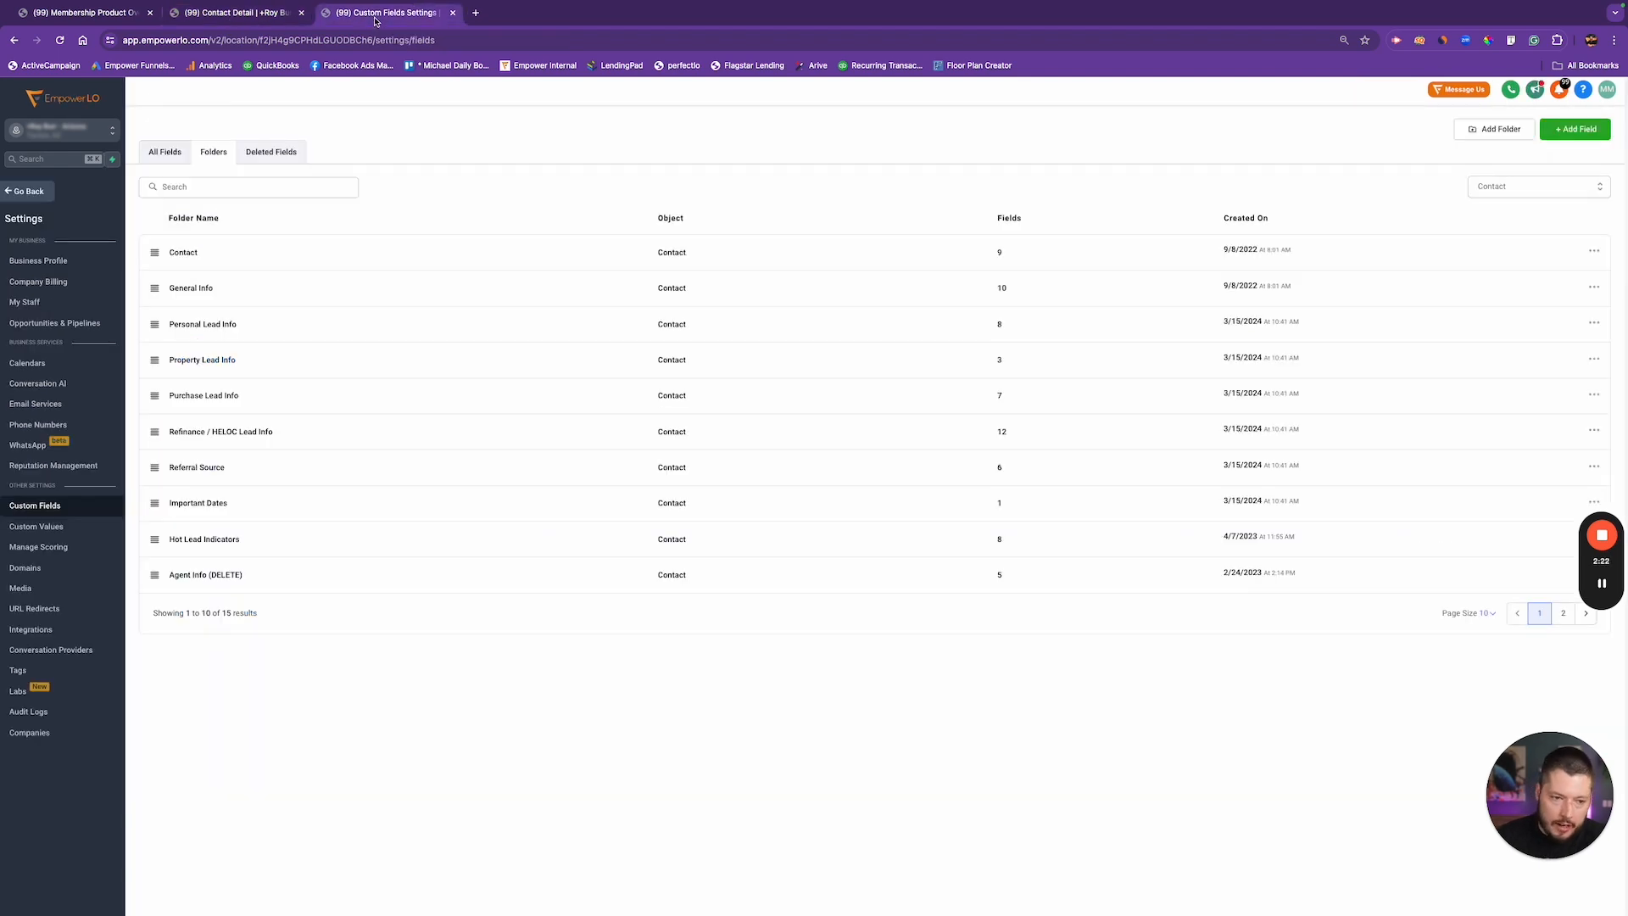
Return to the contact record, expand Personal Lead Info and examine which fields it contains.
{"action": "key", "text": "ctrl+shift+Tab"}
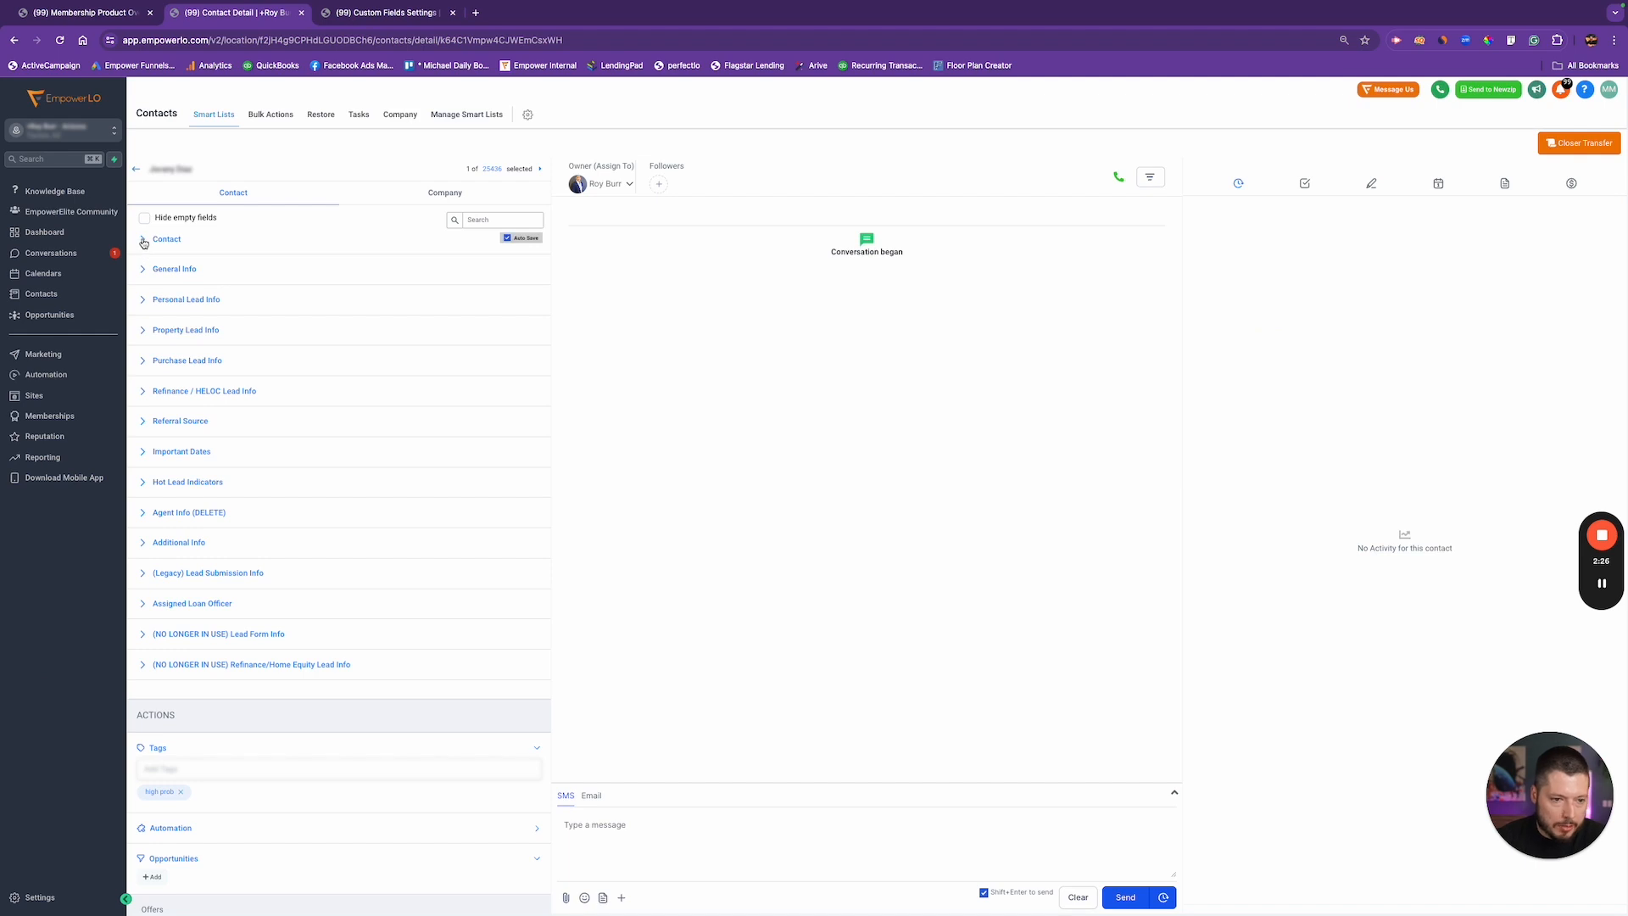
{"action": "left_click", "coordinate": [146, 303]}
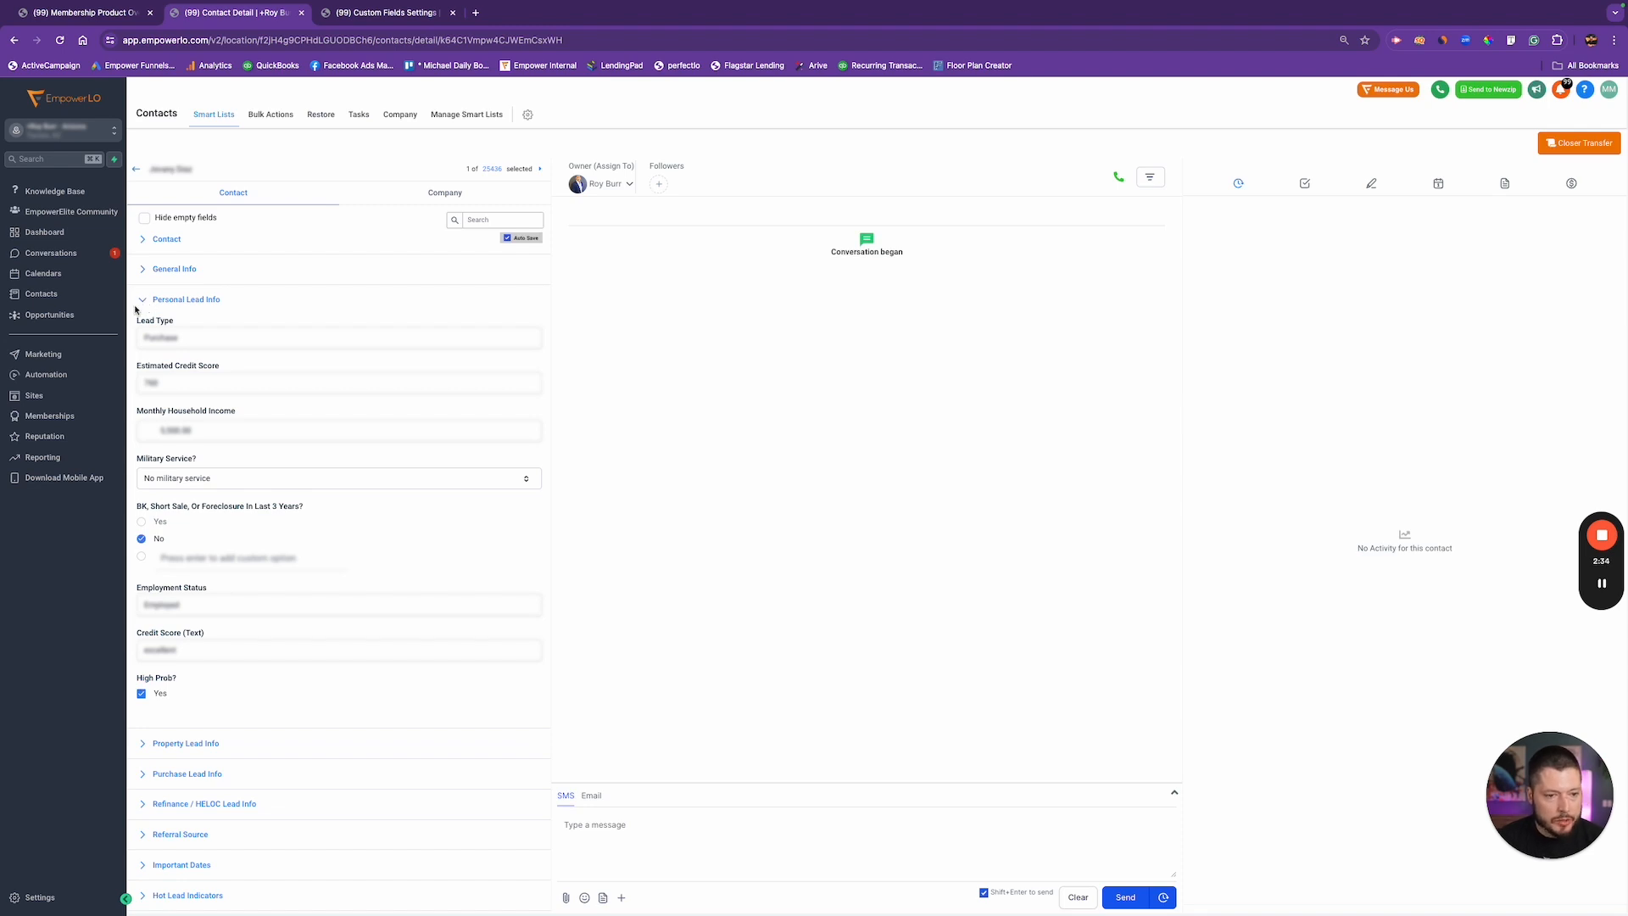
{"action": "scroll", "coordinate": [157, 303], "scroll_direction": "down", "scroll_amount": 2}
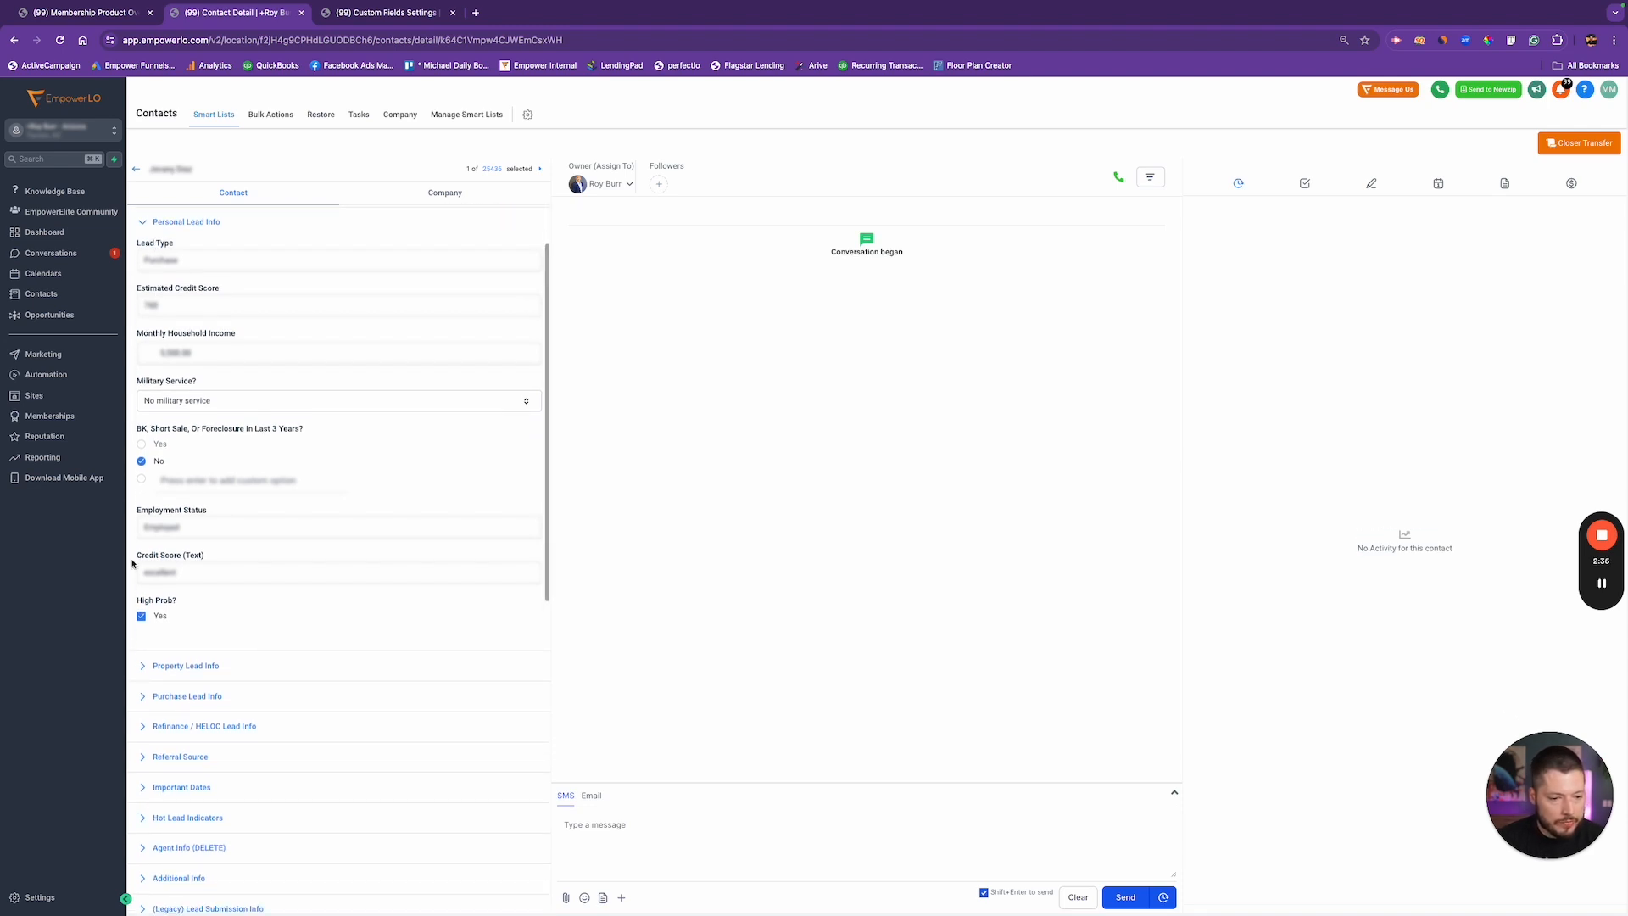
{"action": "scroll", "coordinate": [162, 619], "scroll_direction": "up", "scroll_amount": 1}
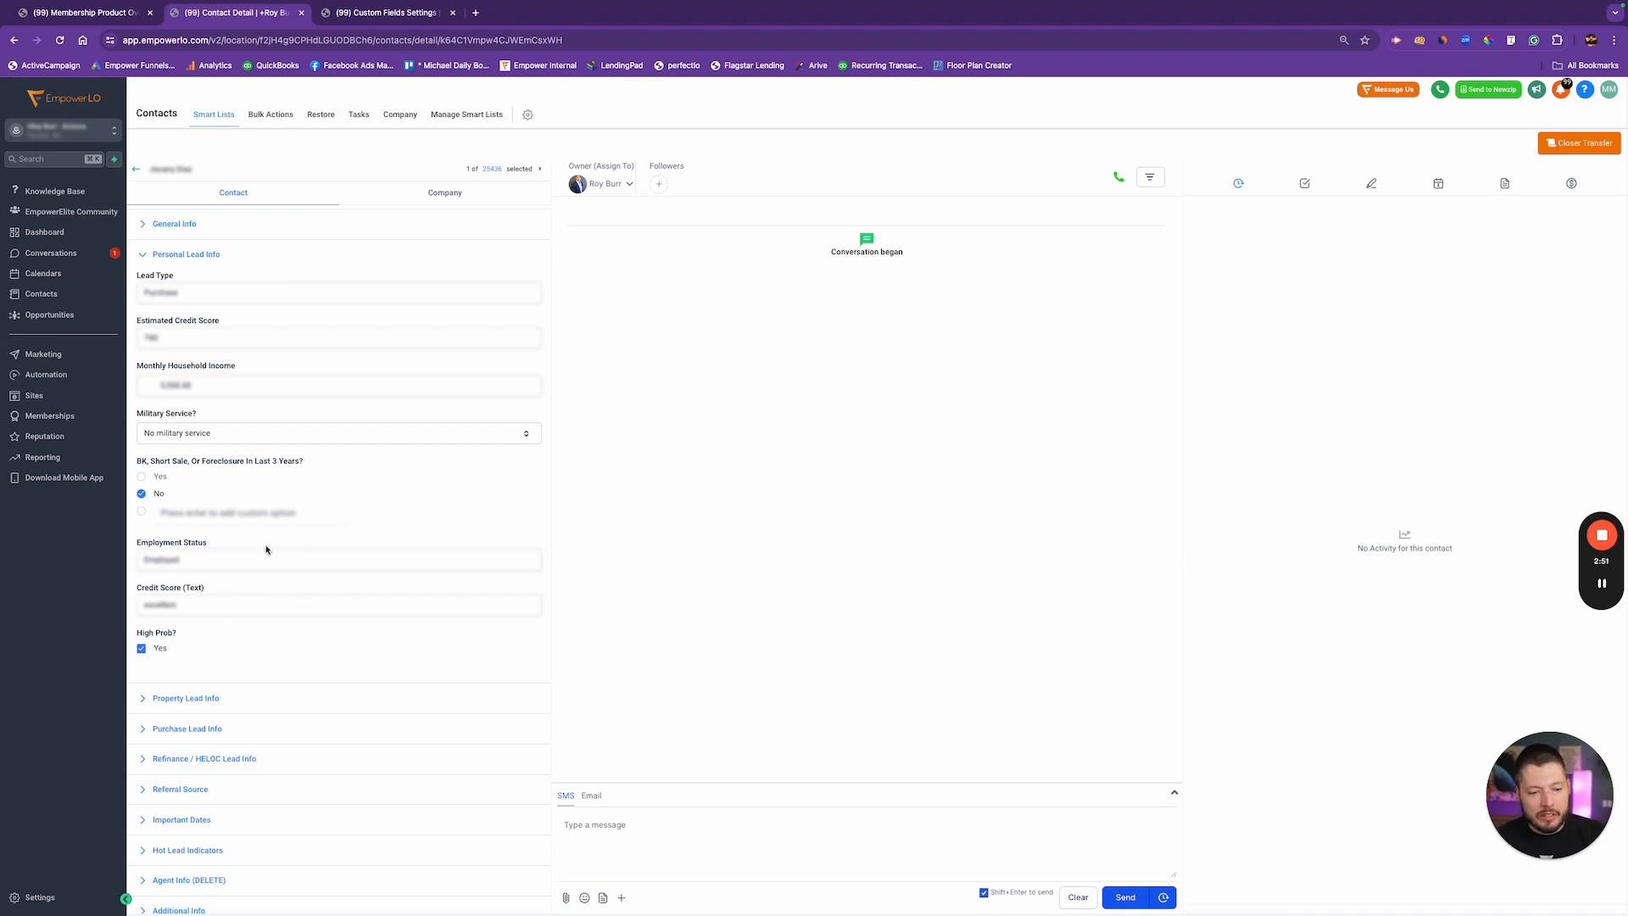
{"action": "scroll", "coordinate": [265, 548], "scroll_direction": "down", "scroll_amount": 3}
{"action": "scroll", "coordinate": [258, 509], "scroll_direction": "up", "scroll_amount": 4}
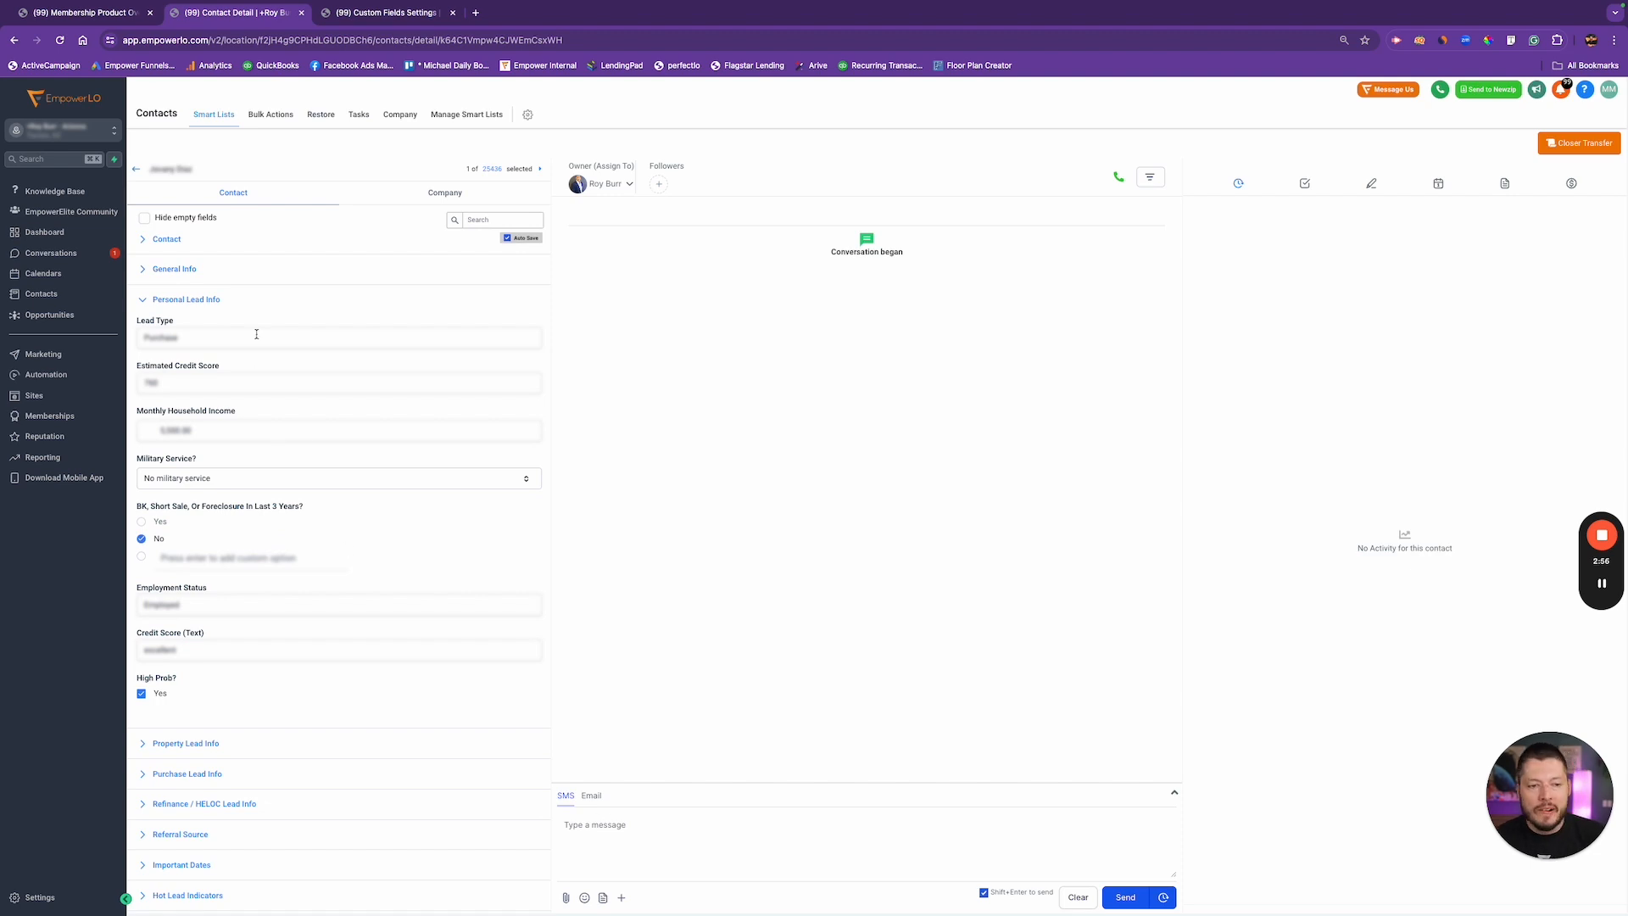
{"action": "scroll", "coordinate": [149, 248], "scroll_direction": "down", "scroll_amount": 1}
{"action": "scroll", "coordinate": [154, 246], "scroll_direction": "up", "scroll_amount": 1}
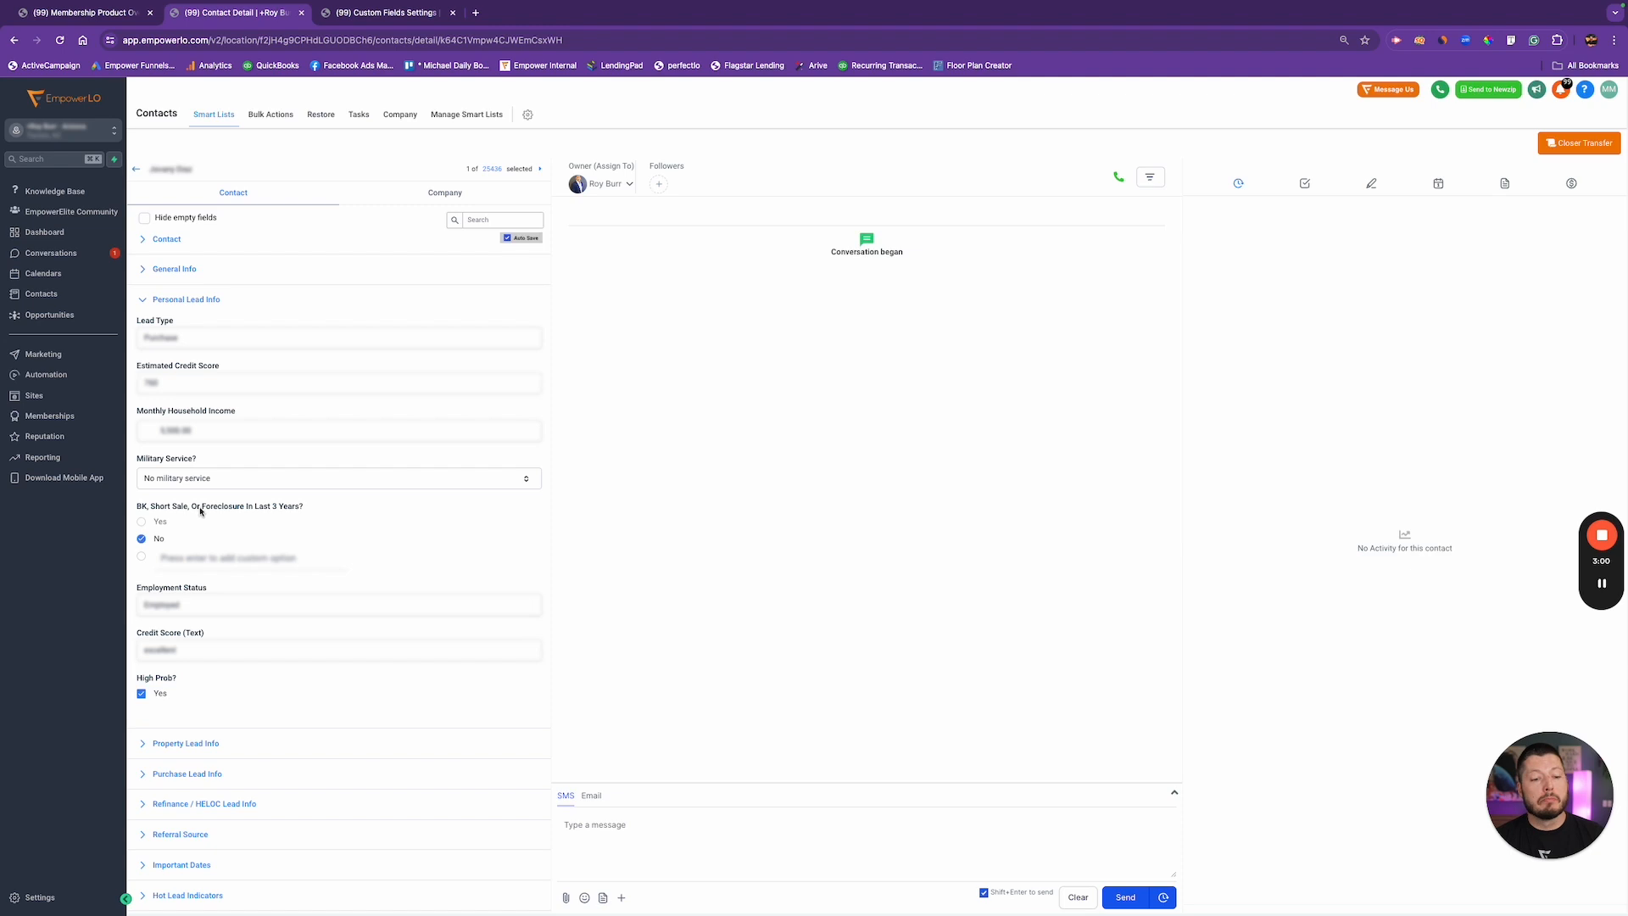
{"action": "scroll", "coordinate": [204, 707], "scroll_direction": "down", "scroll_amount": 3}
{"action": "scroll", "coordinate": [204, 707], "scroll_direction": "down", "scroll_amount": 2}
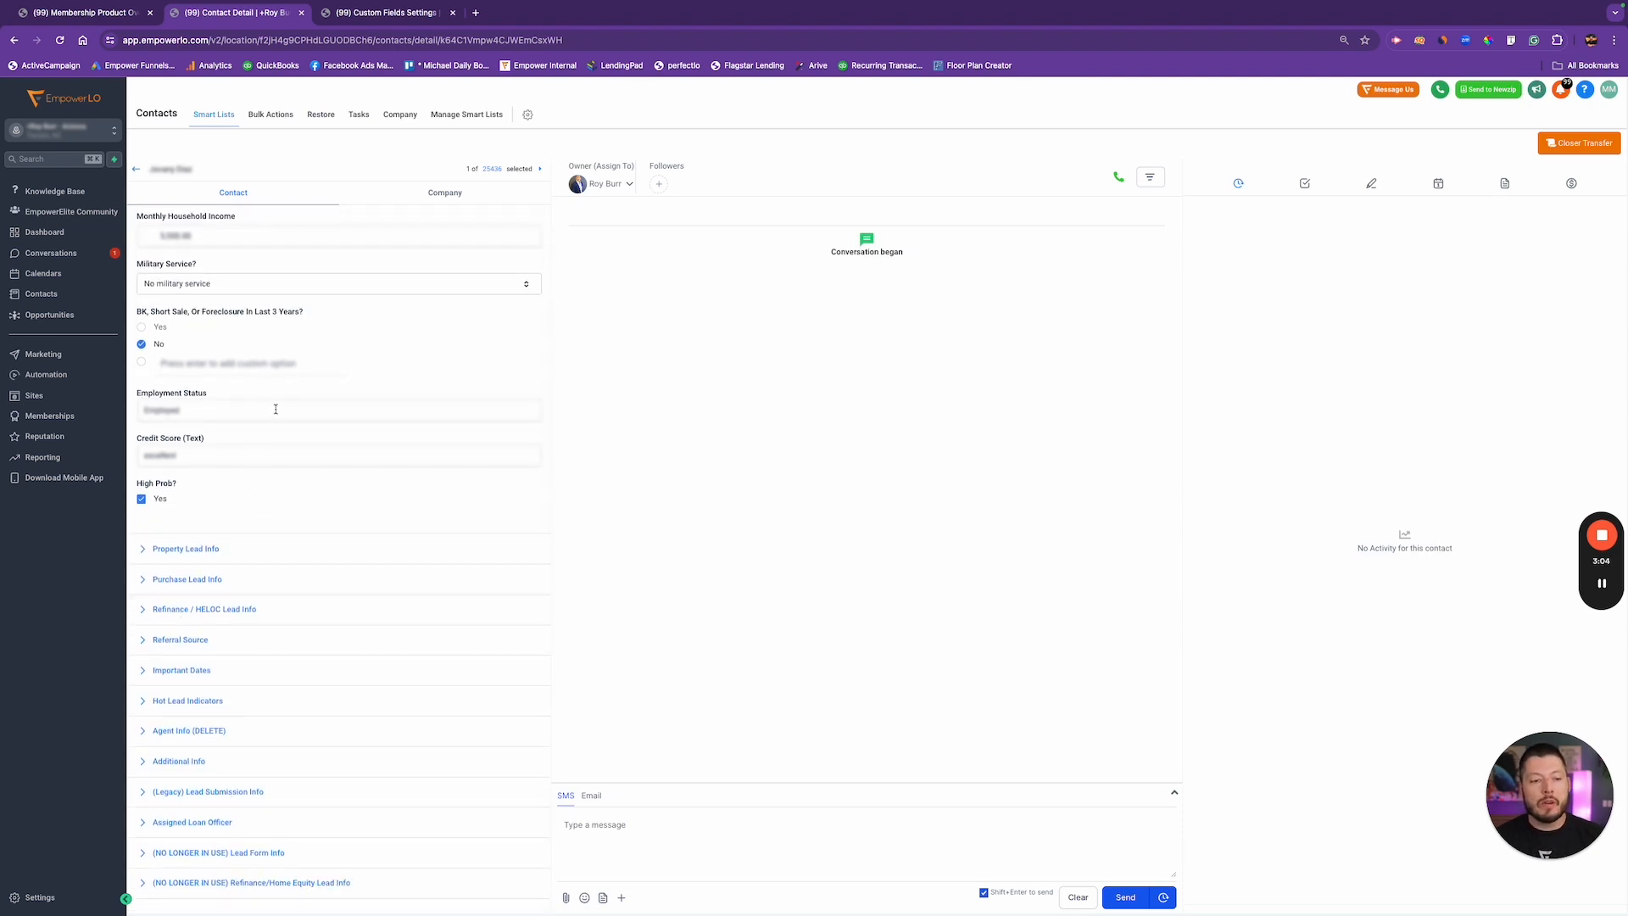
{"action": "scroll", "coordinate": [276, 416], "scroll_direction": "up", "scroll_amount": 5}
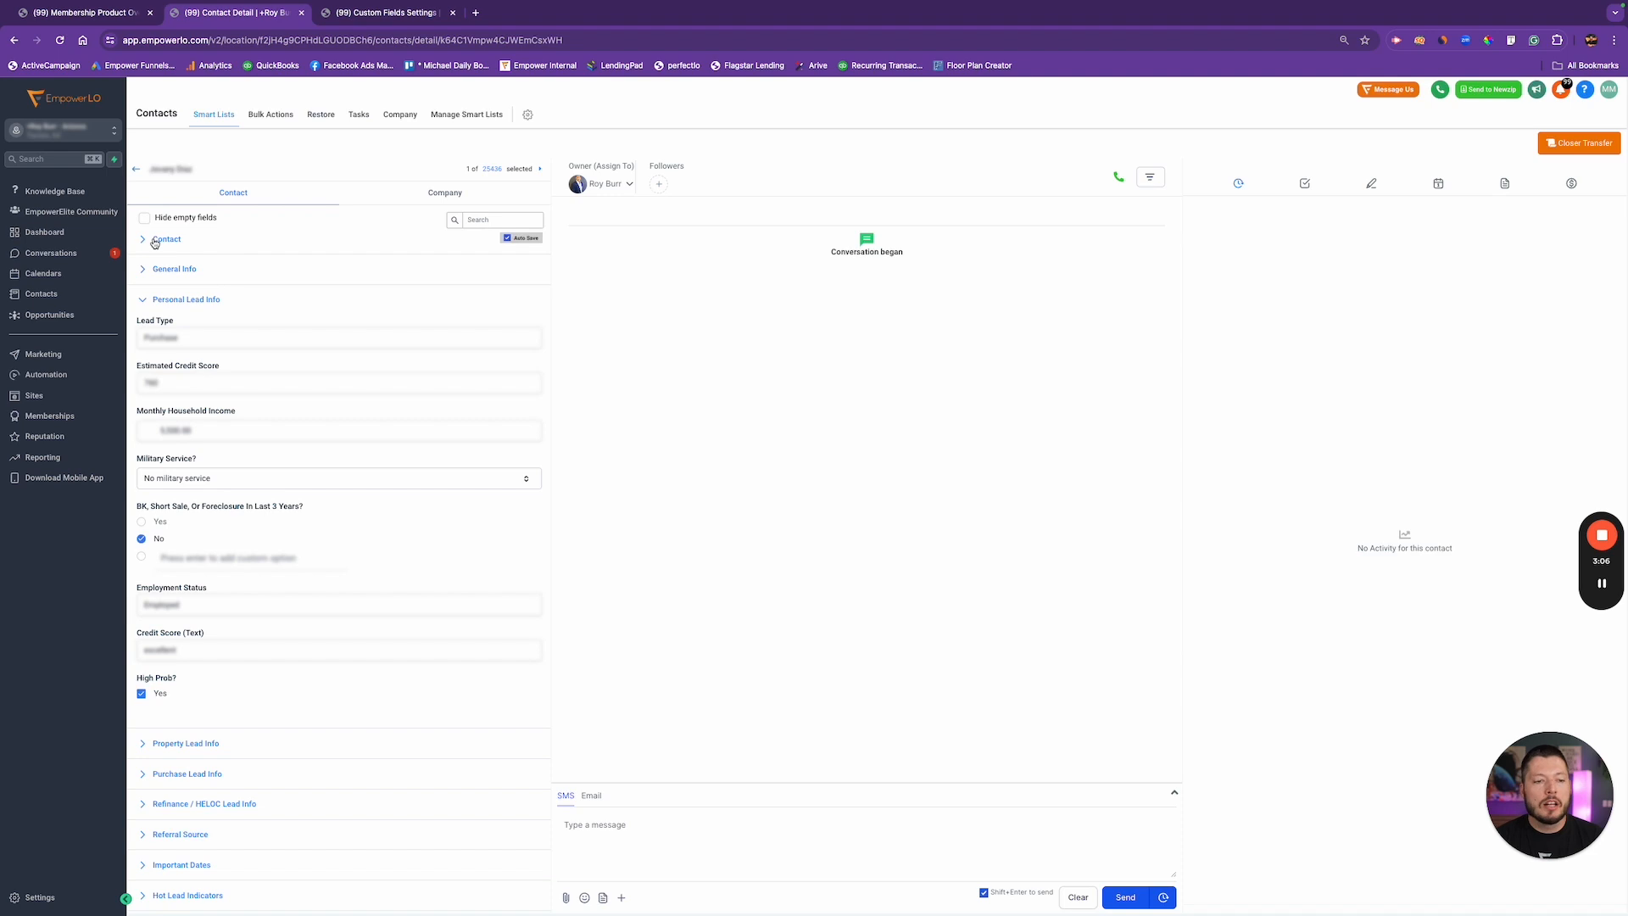
Open the Contact folder in the custom fields settings and move its Landline field to a different folder.
{"action": "left_click", "coordinate": [383, 15]}
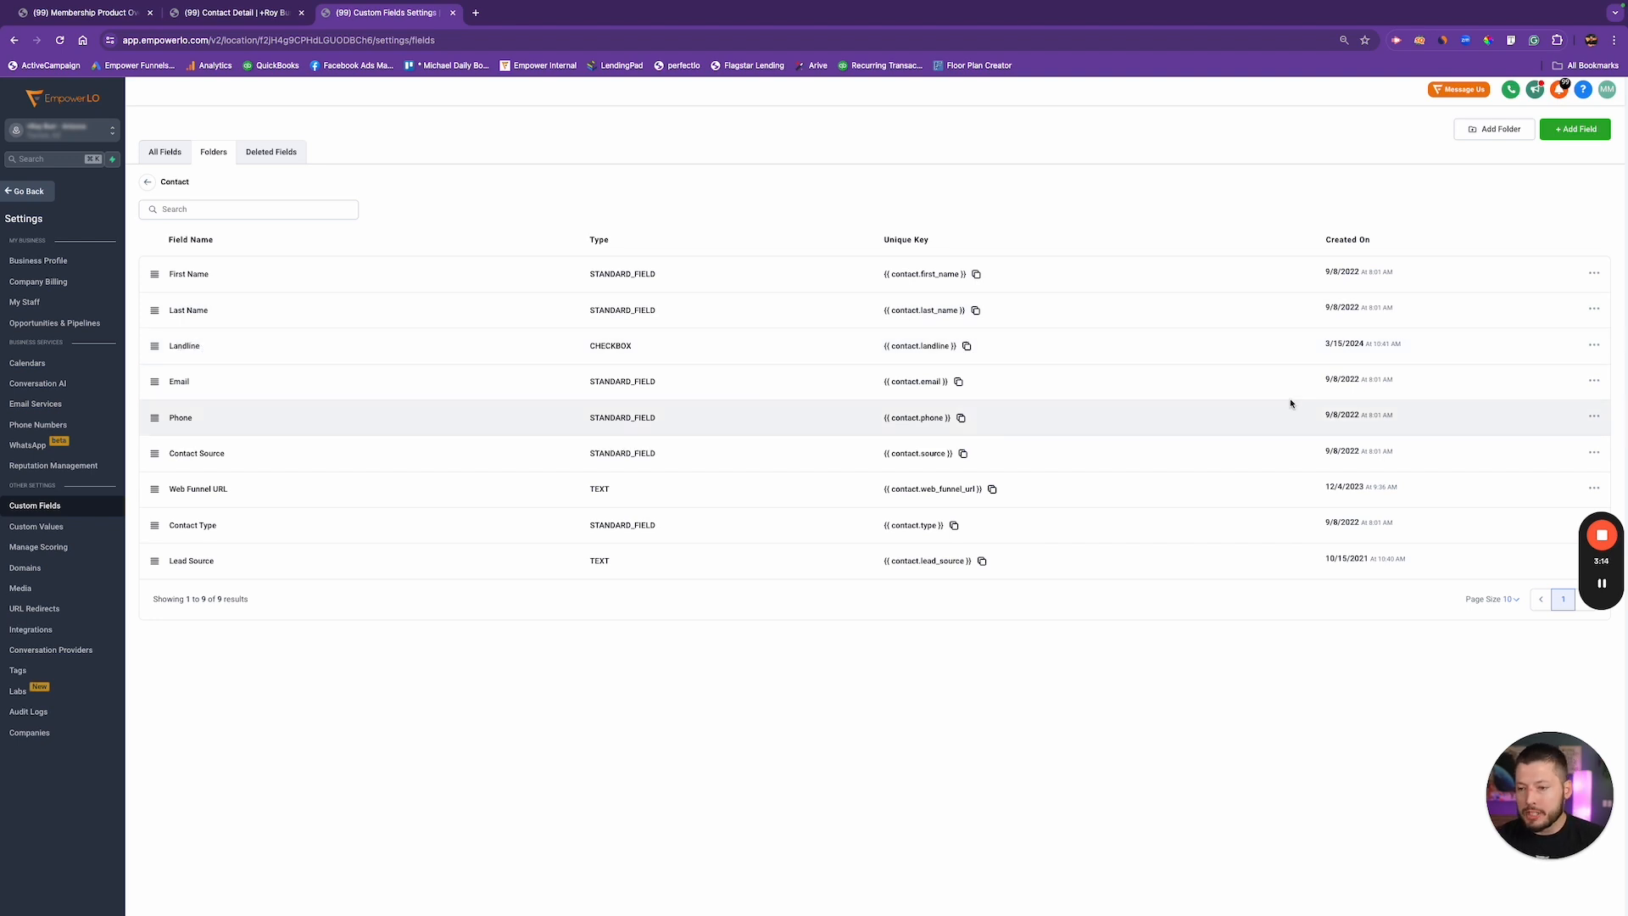
{"action": "left_click", "coordinate": [1592, 346]}
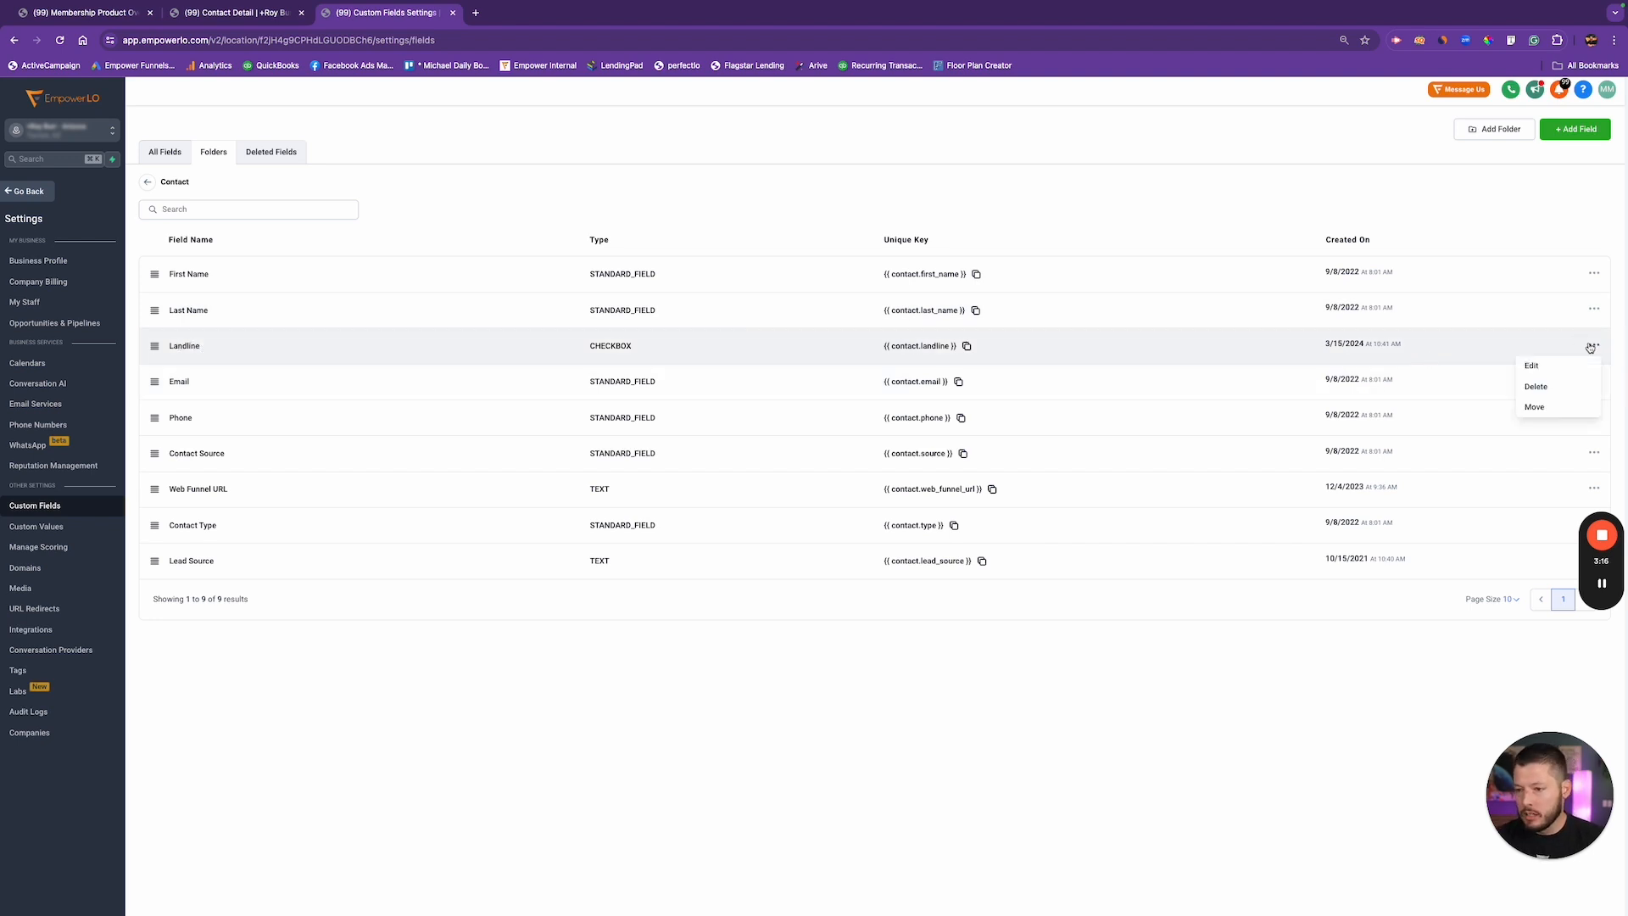
{"action": "left_click", "coordinate": [1535, 406]}
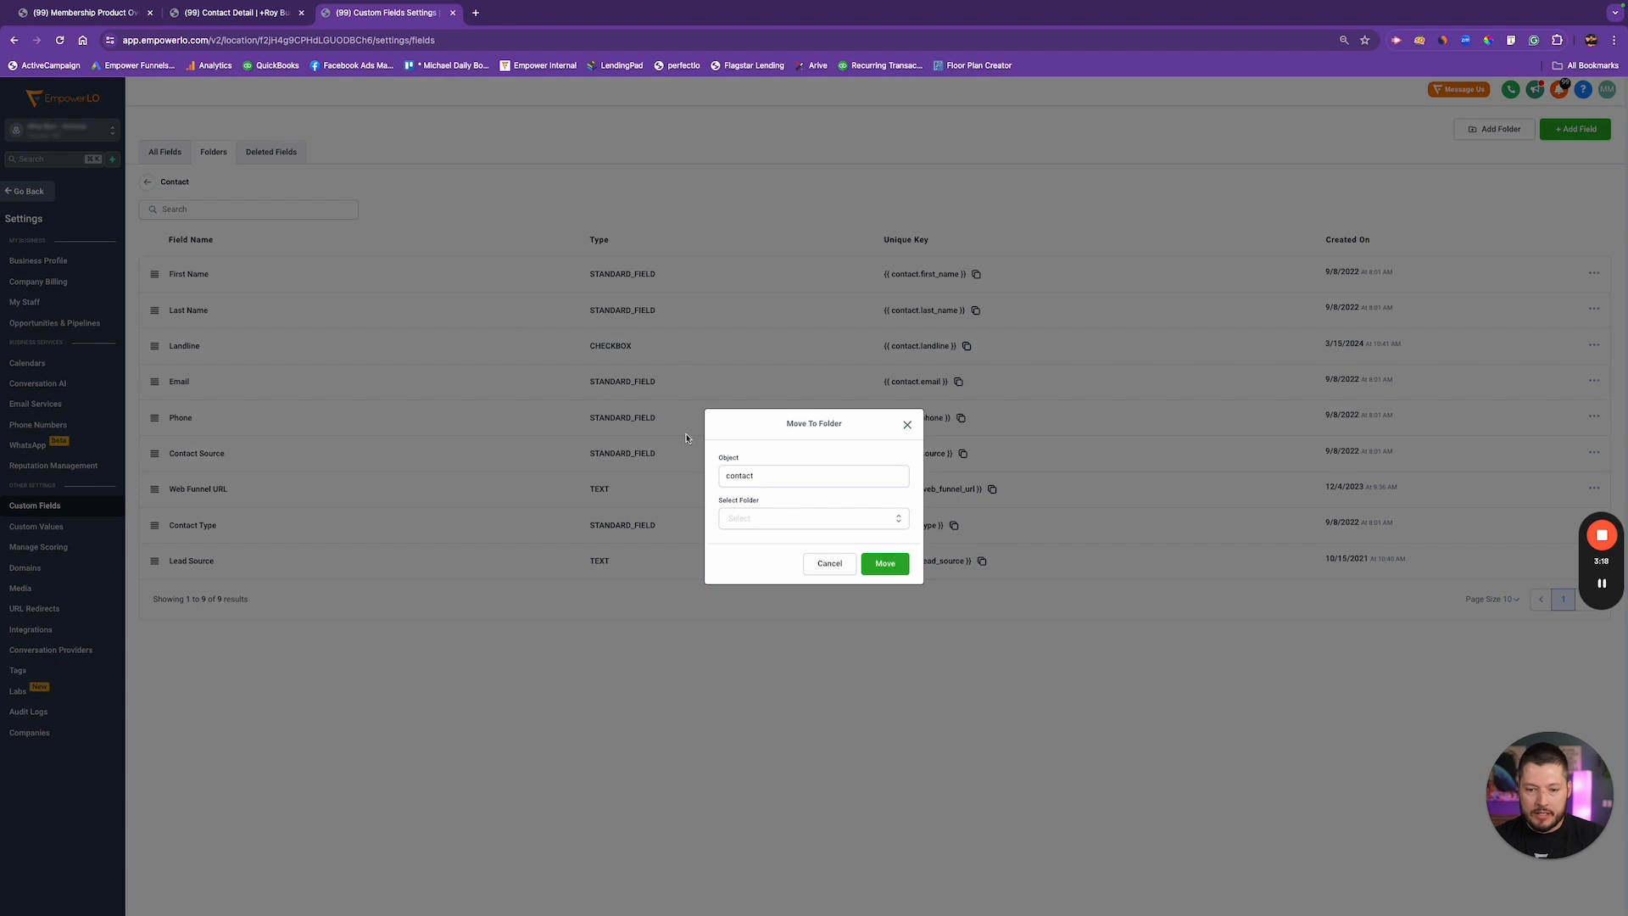
{"action": "left_click", "coordinate": [790, 518]}
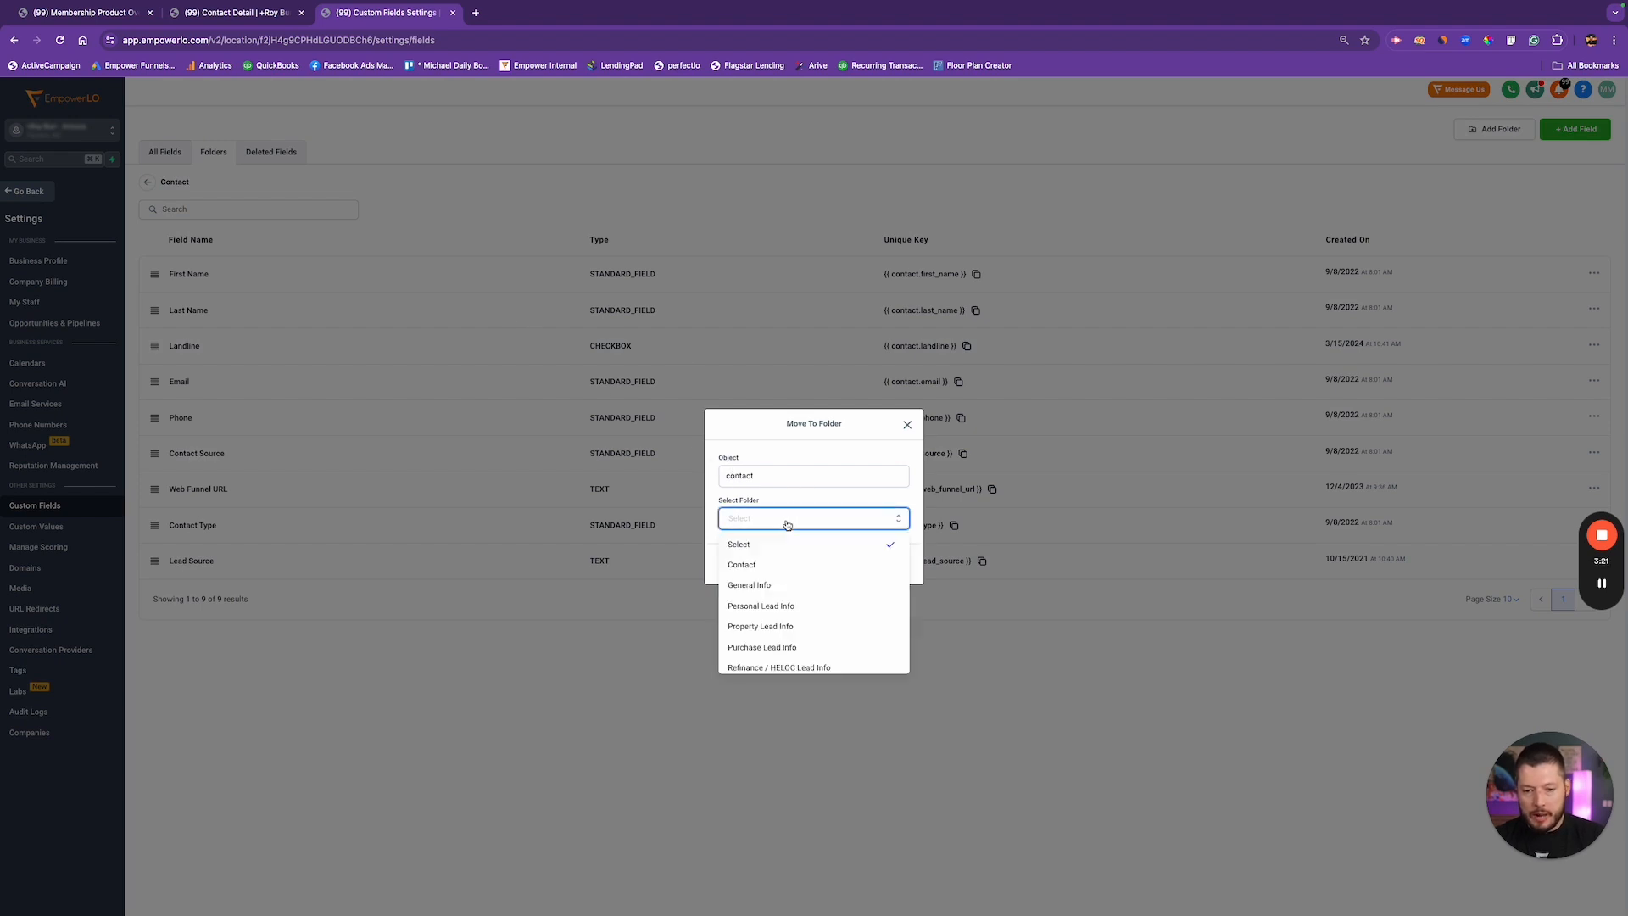
{"action": "scroll", "coordinate": [779, 569], "scroll_direction": "down", "scroll_amount": 5}
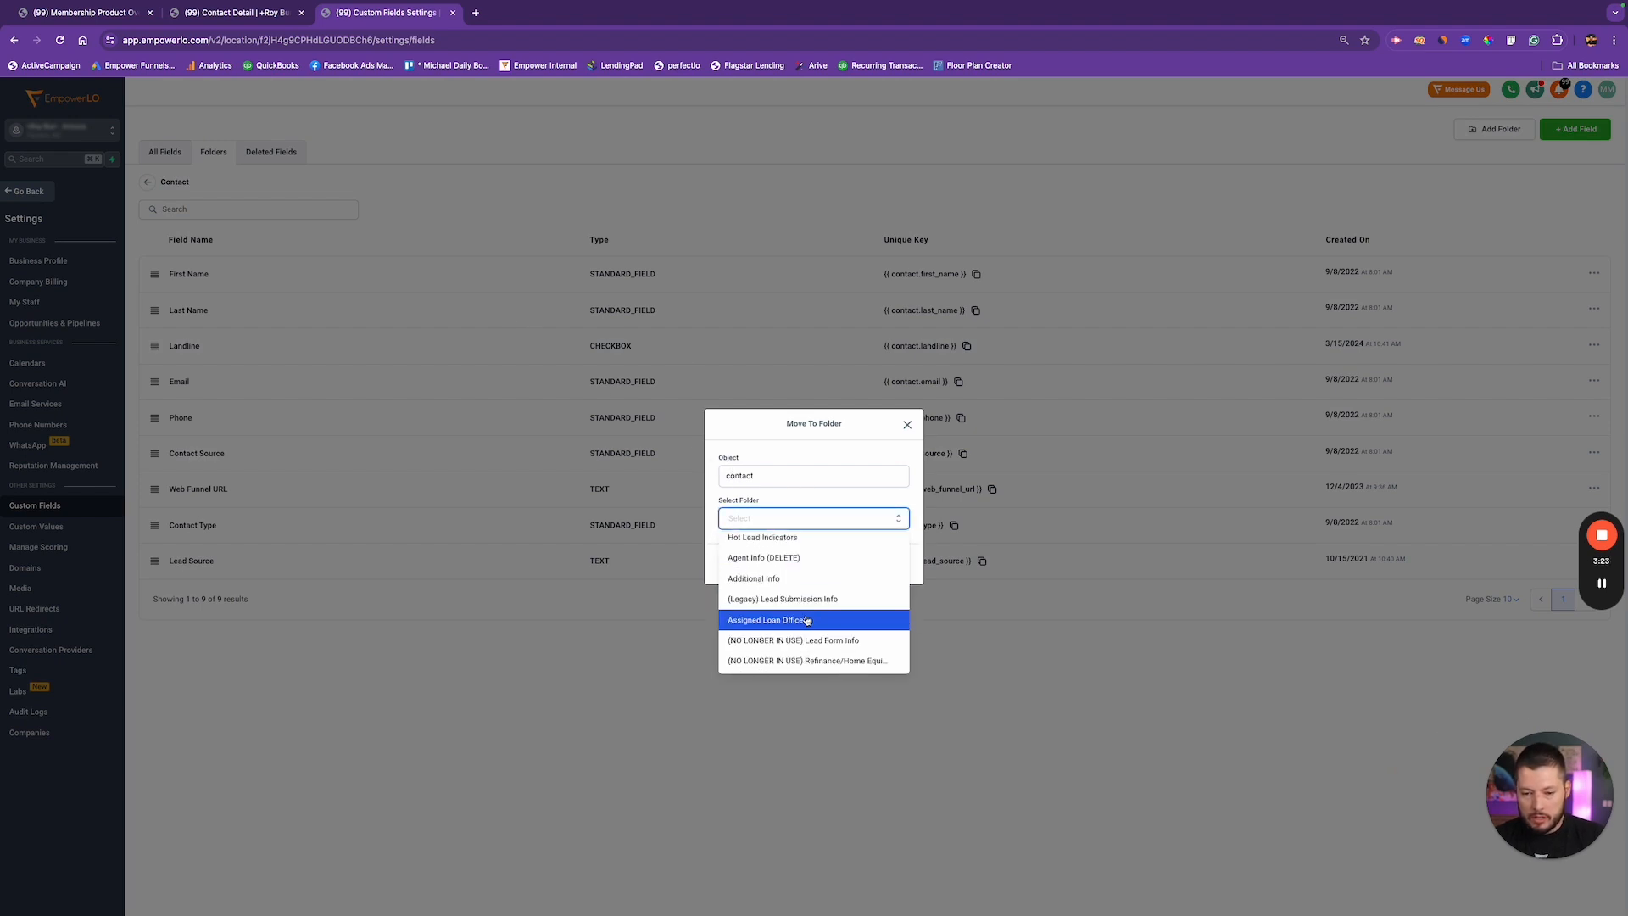
{"action": "left_click", "coordinate": [793, 611]}
{"action": "left_click", "coordinate": [887, 563]}
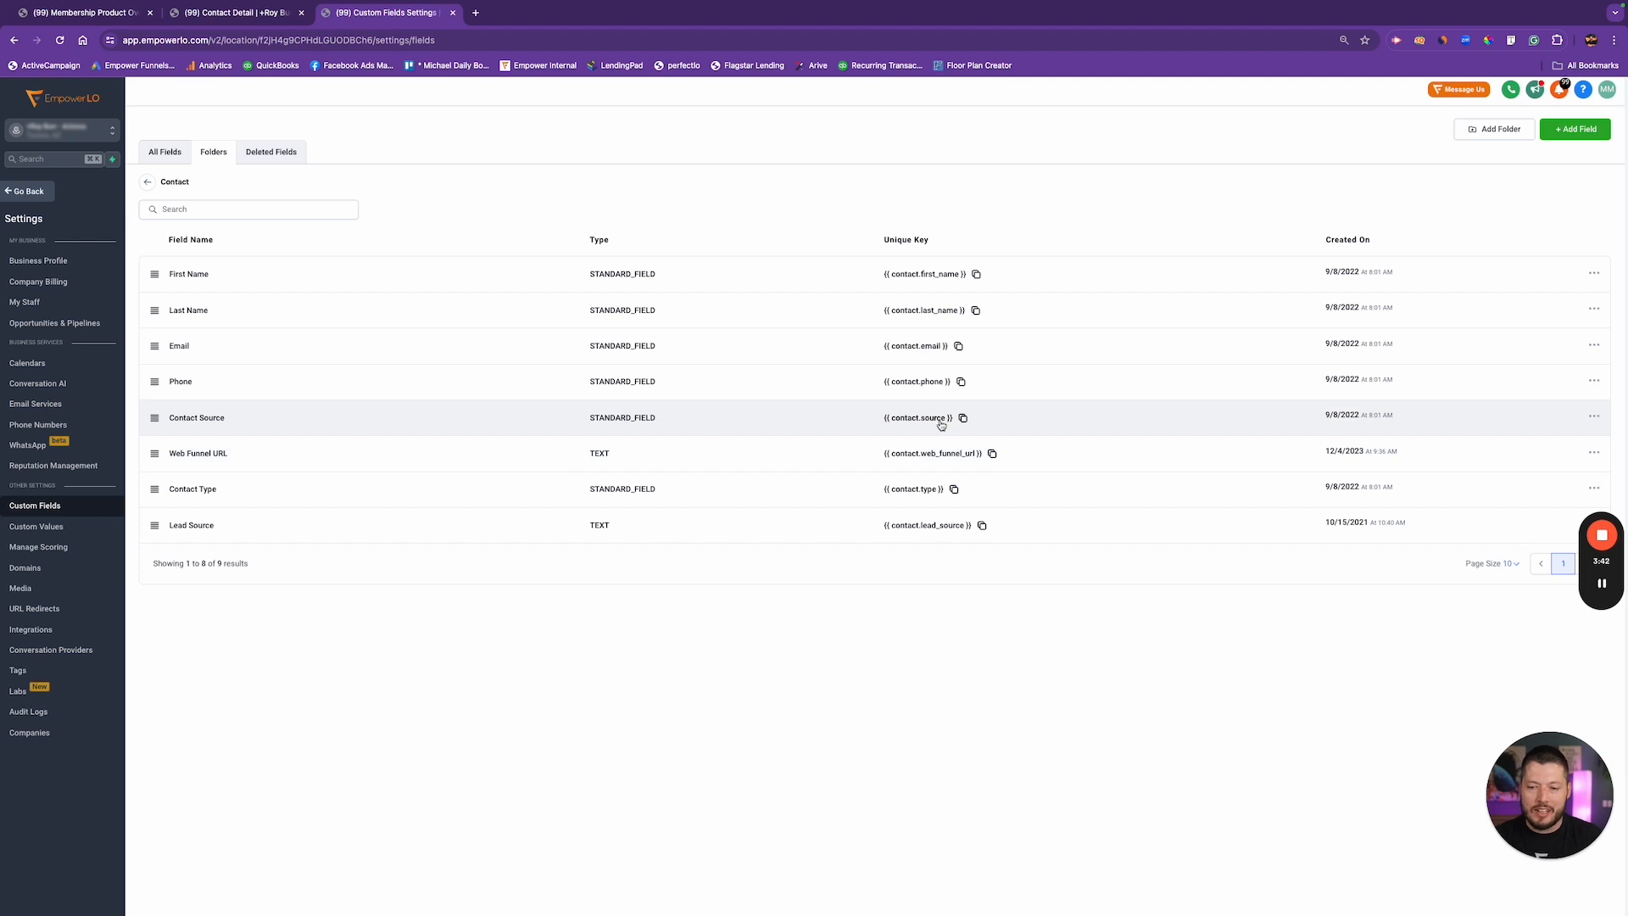
Move the Contact Source field out of the Contact folder into a different folder.
{"action": "left_click", "coordinate": [1594, 418]}
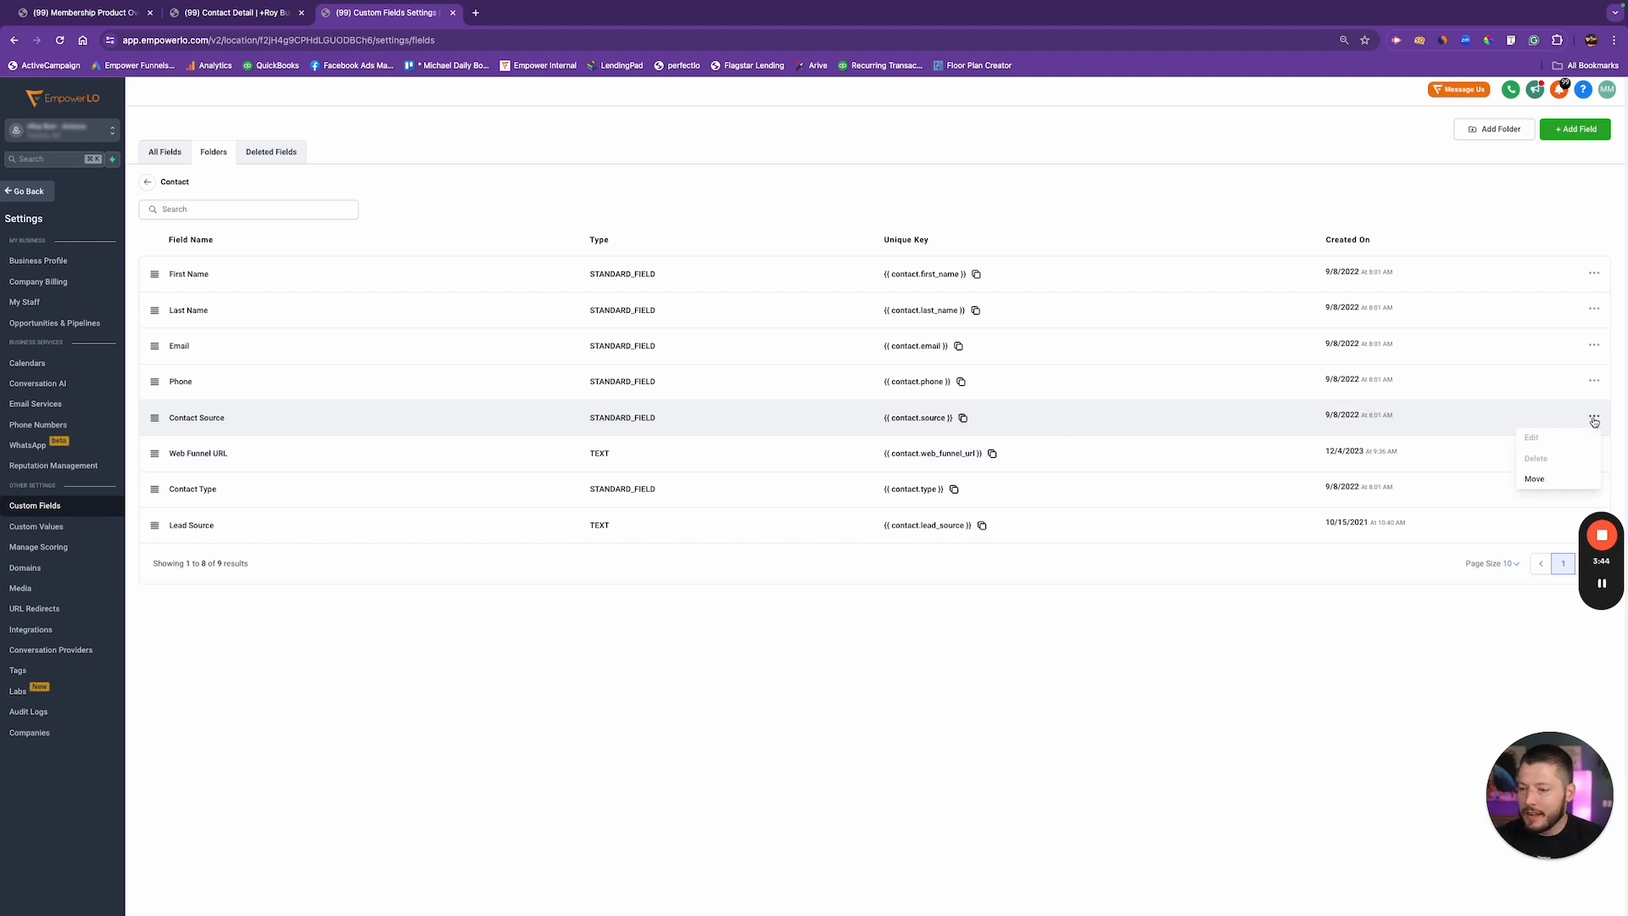
{"action": "left_click", "coordinate": [1535, 479]}
{"action": "left_click", "coordinate": [731, 527]}
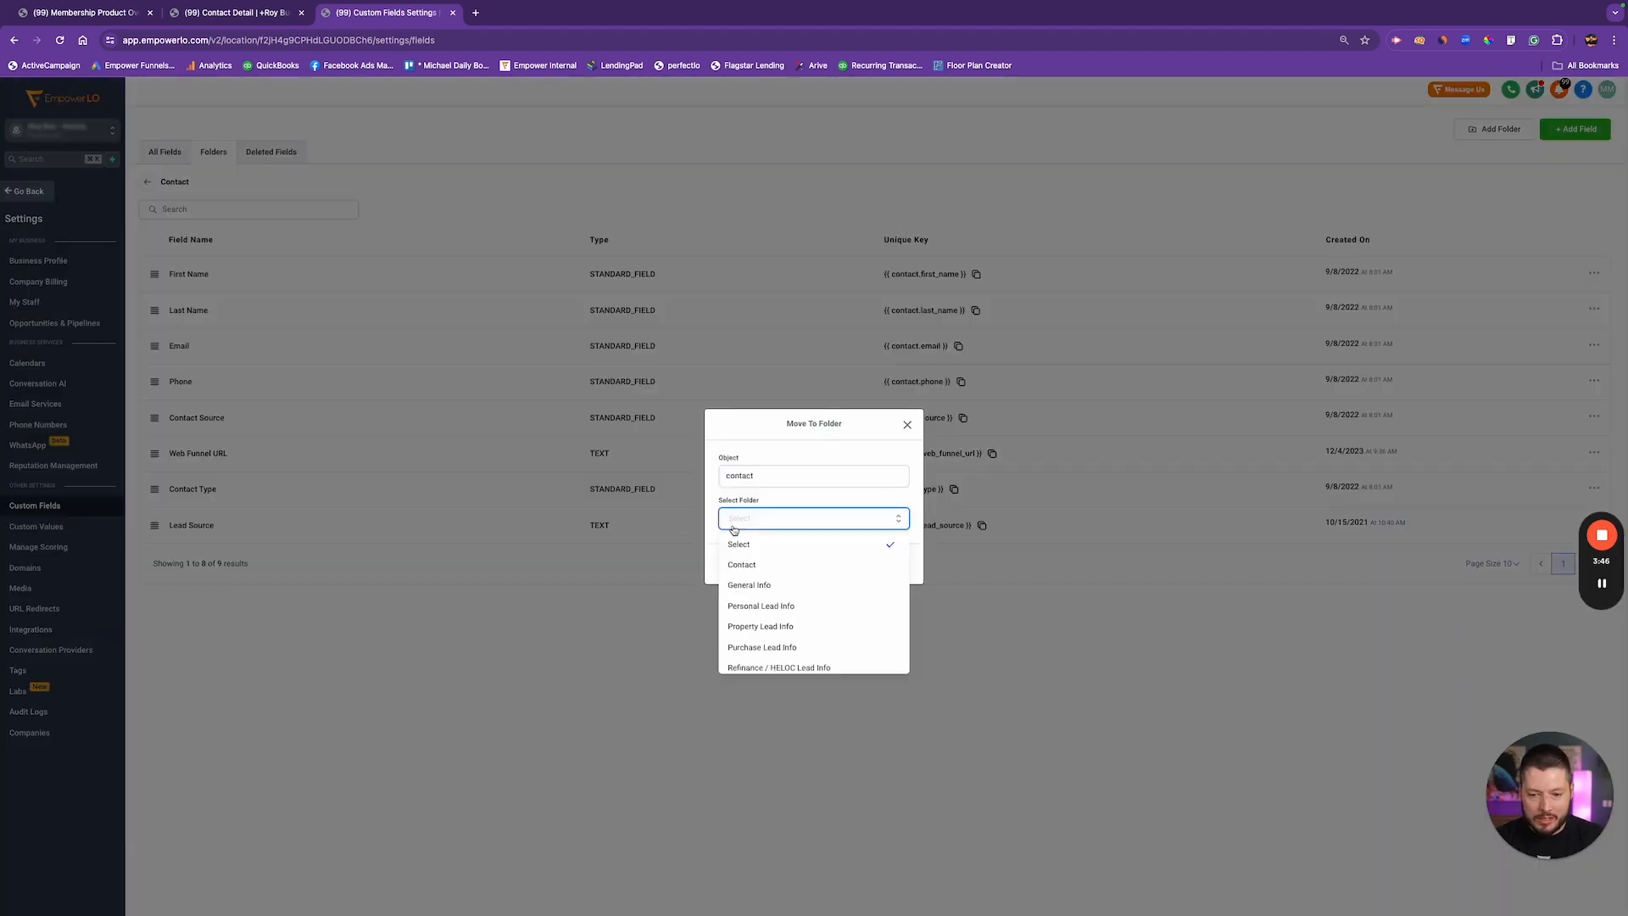
{"action": "scroll", "coordinate": [763, 594], "scroll_direction": "down", "scroll_amount": 3}
{"action": "left_click", "coordinate": [768, 575]}
{"action": "left_click", "coordinate": [885, 564]}
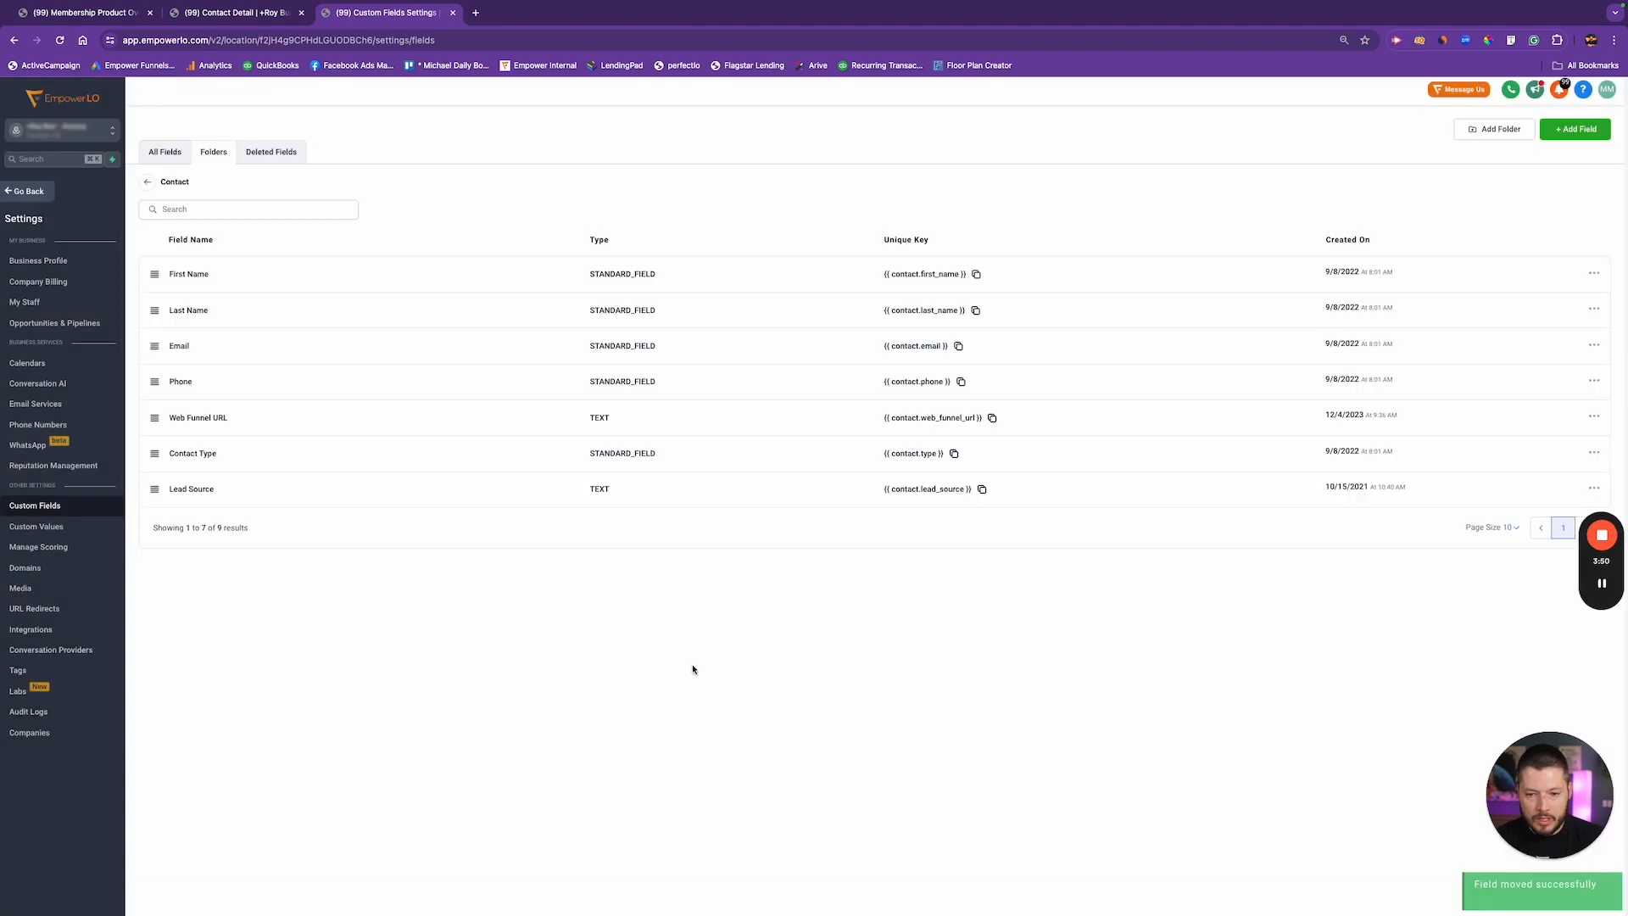
Move the Contact Type field from the Contact folder to the Additional Info folder.
{"action": "left_click", "coordinate": [1594, 453]}
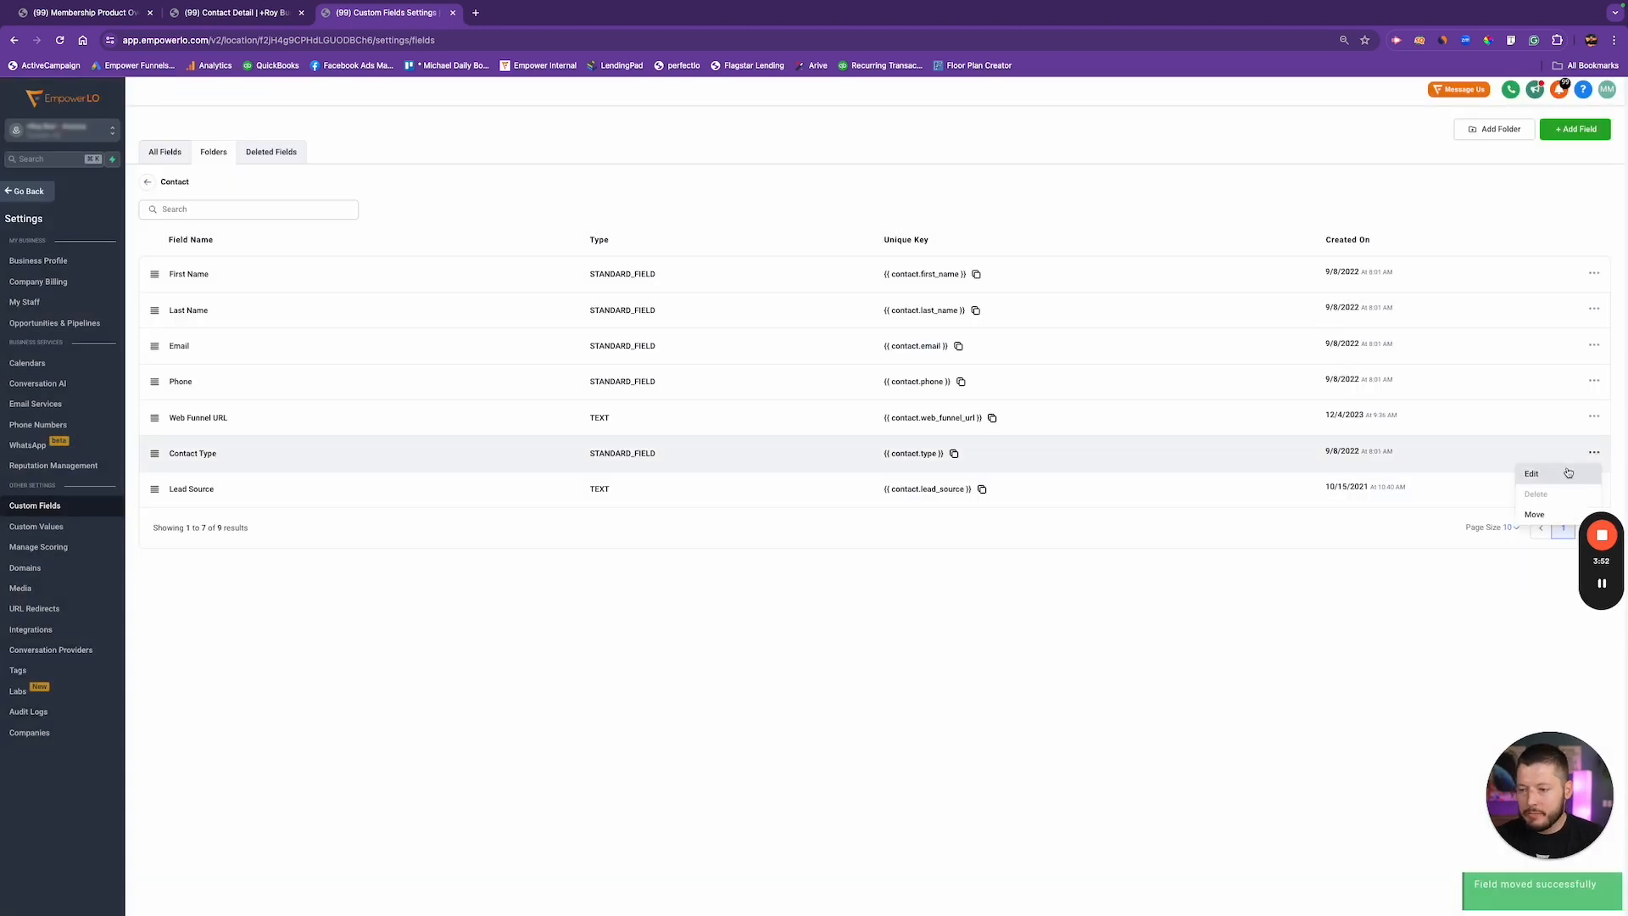
{"action": "left_click", "coordinate": [1537, 514]}
{"action": "left_click", "coordinate": [766, 520]}
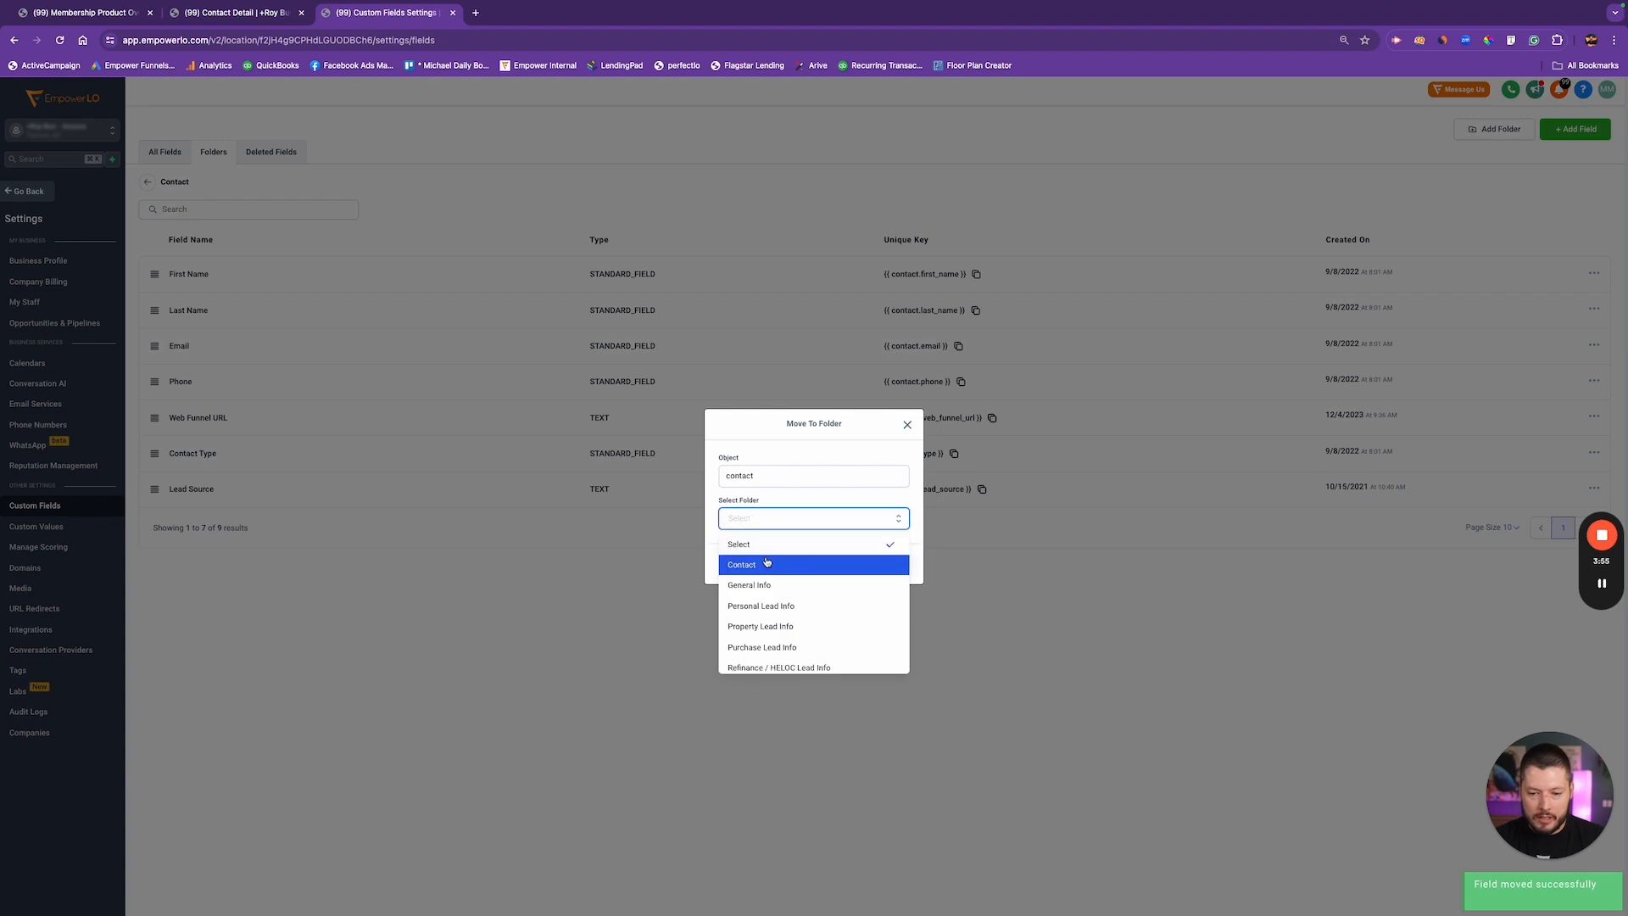
{"action": "scroll", "coordinate": [764, 585], "scroll_direction": "down", "scroll_amount": 5}
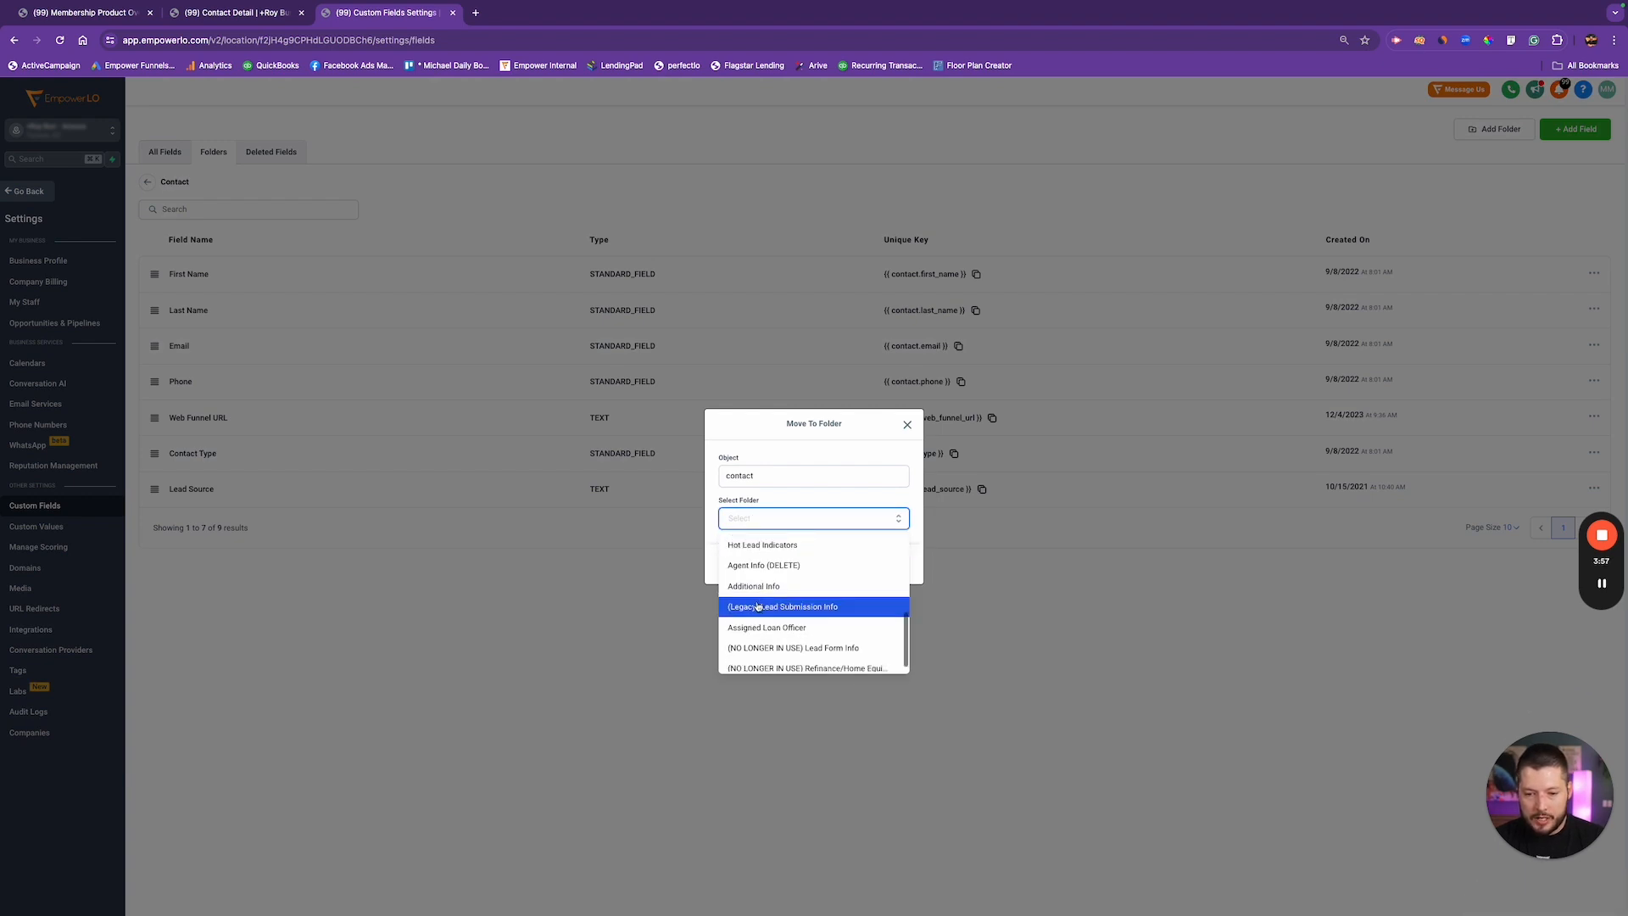
{"action": "left_click", "coordinate": [764, 592]}
{"action": "left_click", "coordinate": [884, 563]}
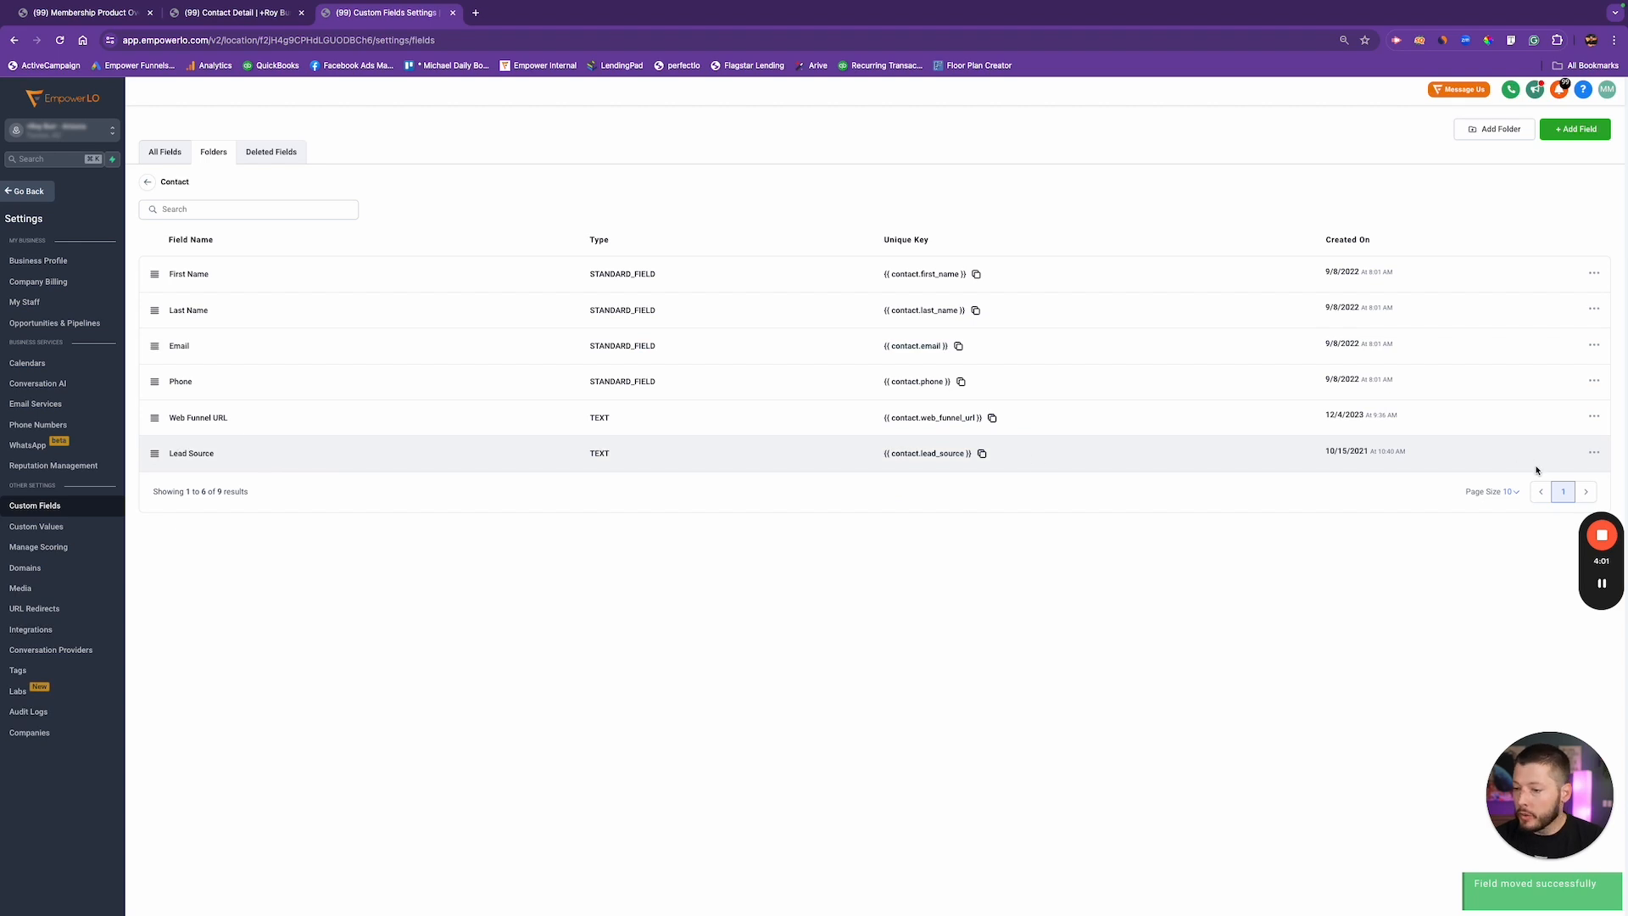
Move the Lead Source field out of the Contact folder into a different folder.
{"action": "left_click", "coordinate": [1595, 452]}
{"action": "left_click", "coordinate": [1534, 512]}
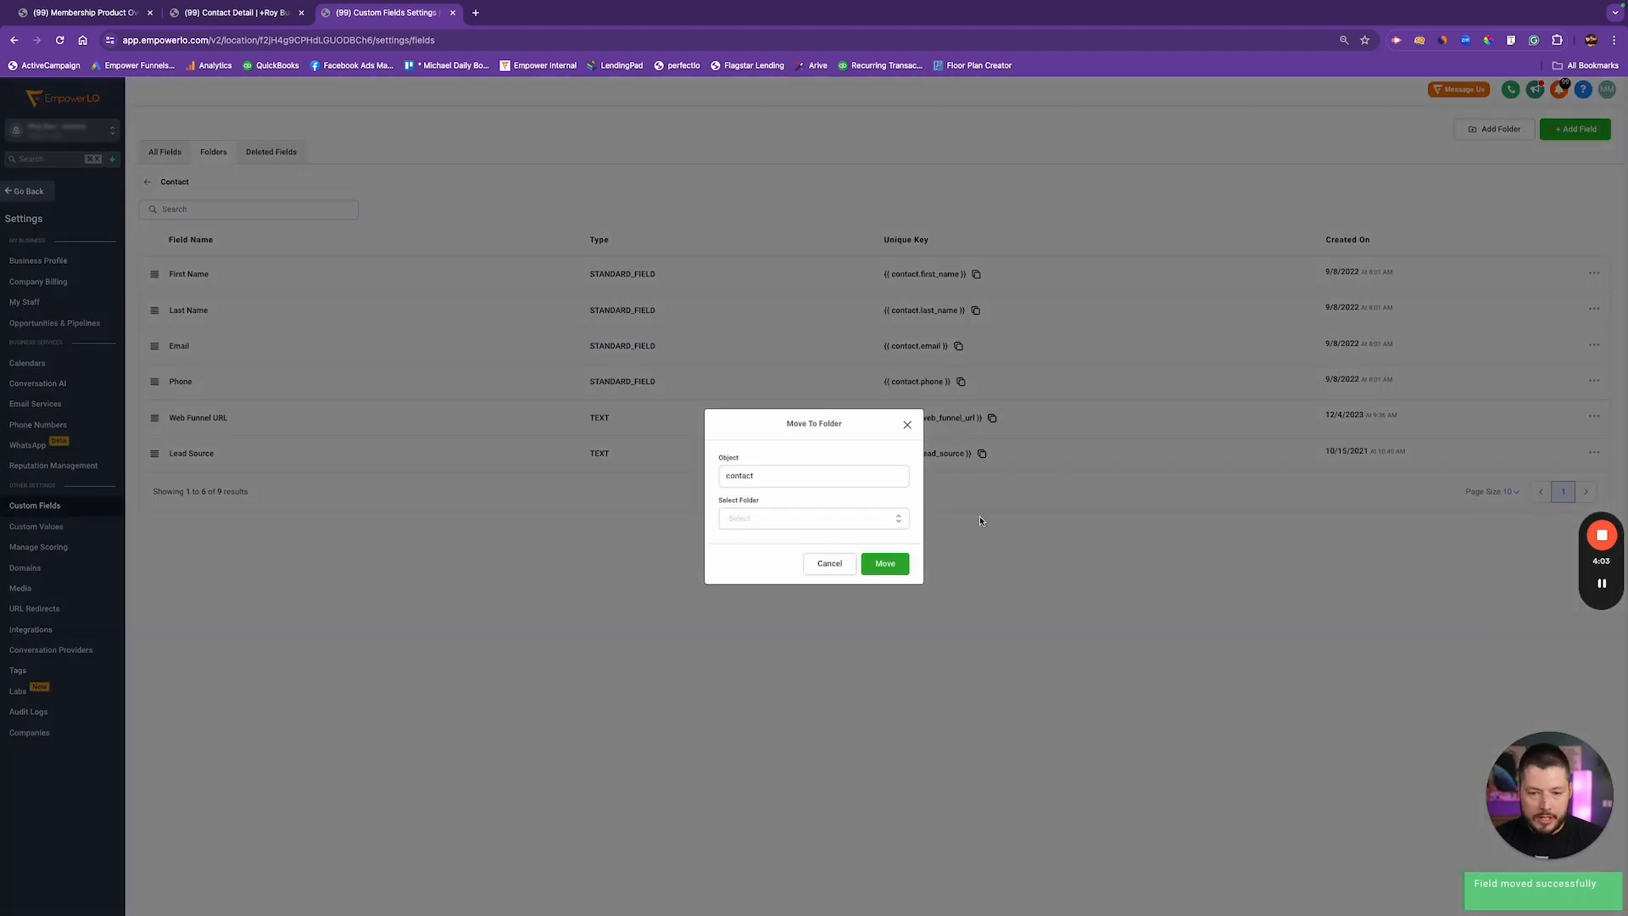
{"action": "left_click", "coordinate": [789, 516]}
{"action": "scroll", "coordinate": [776, 585], "scroll_direction": "down", "scroll_amount": 5}
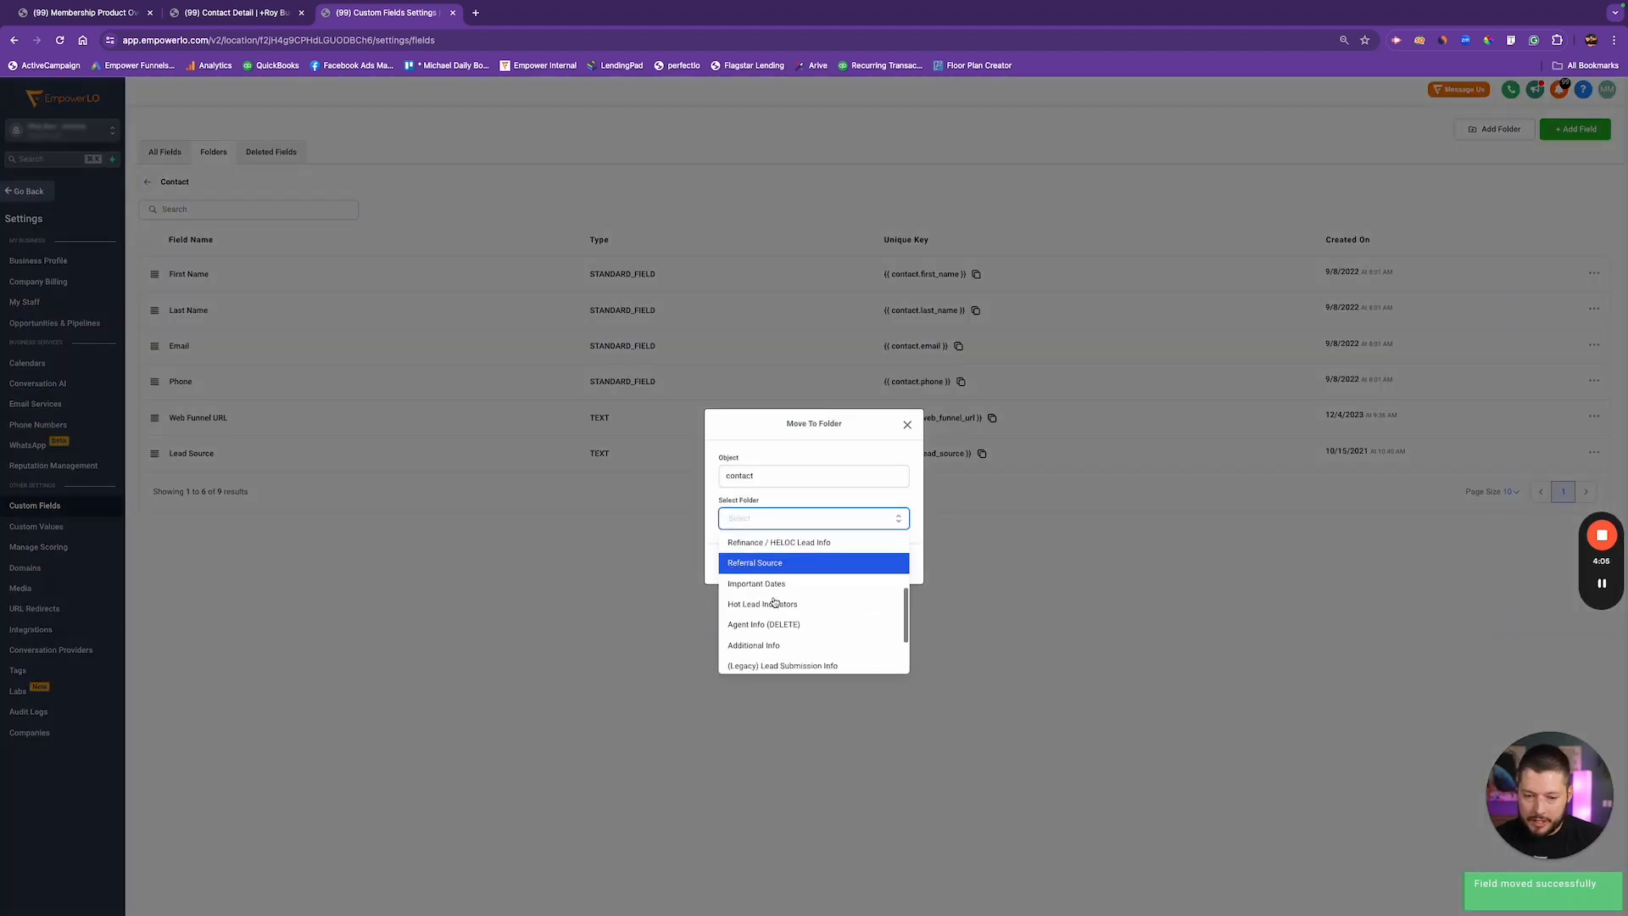
{"action": "left_click", "coordinate": [774, 607]}
{"action": "left_click", "coordinate": [886, 563]}
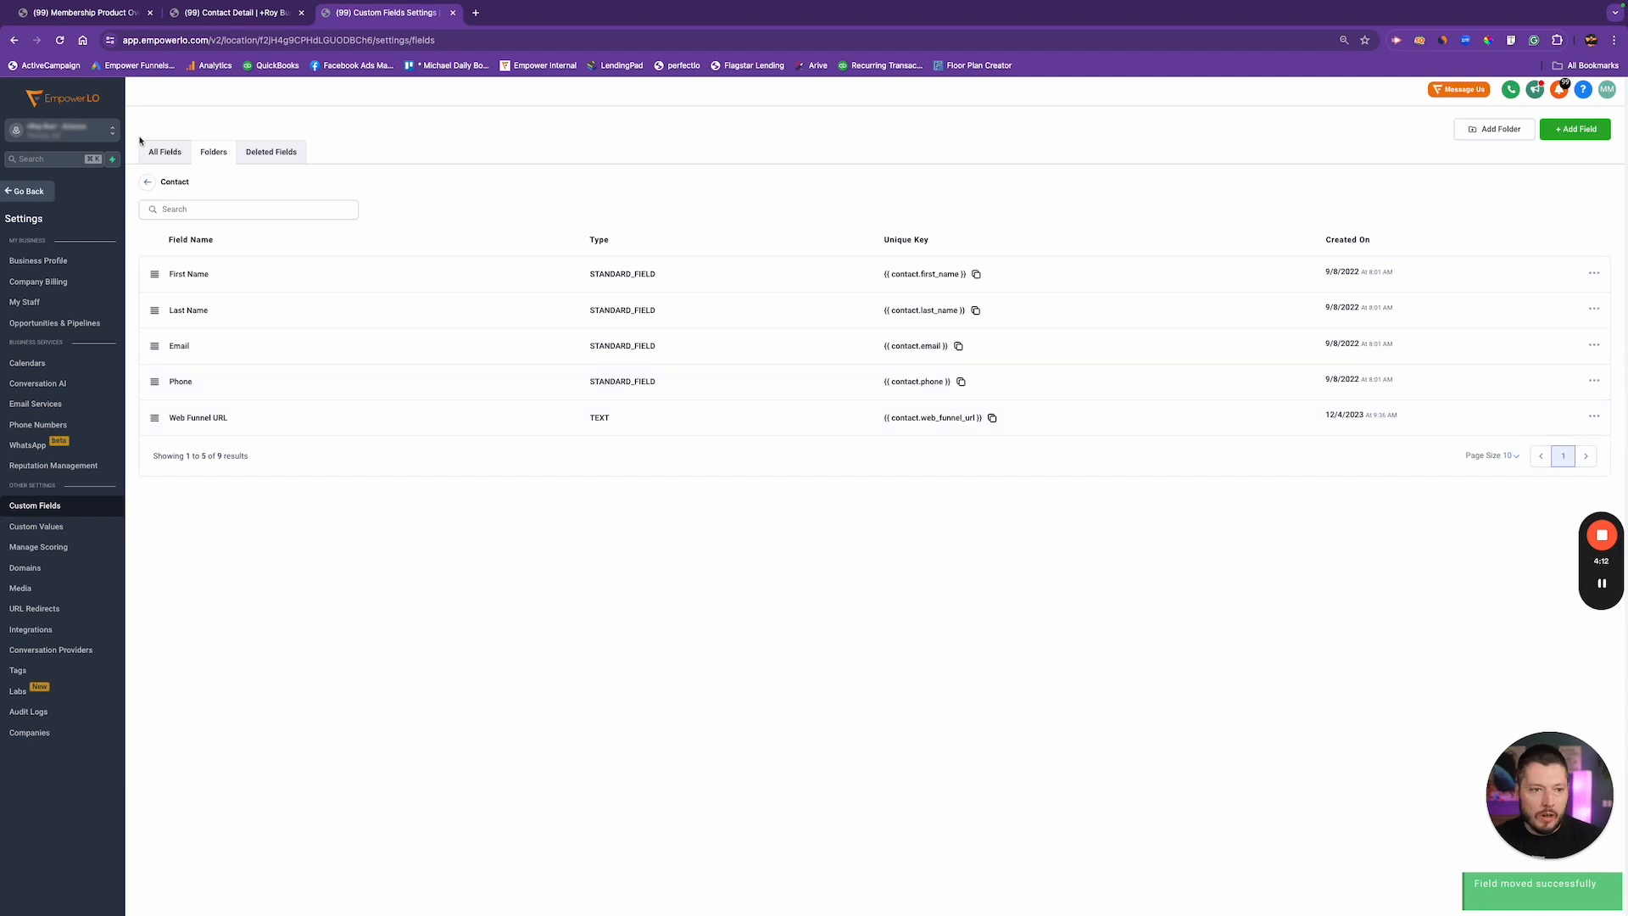
Open the Personal Lead Info folder and move its Estimated Credit Score field to the Contact folder.
{"action": "left_click", "coordinate": [149, 183]}
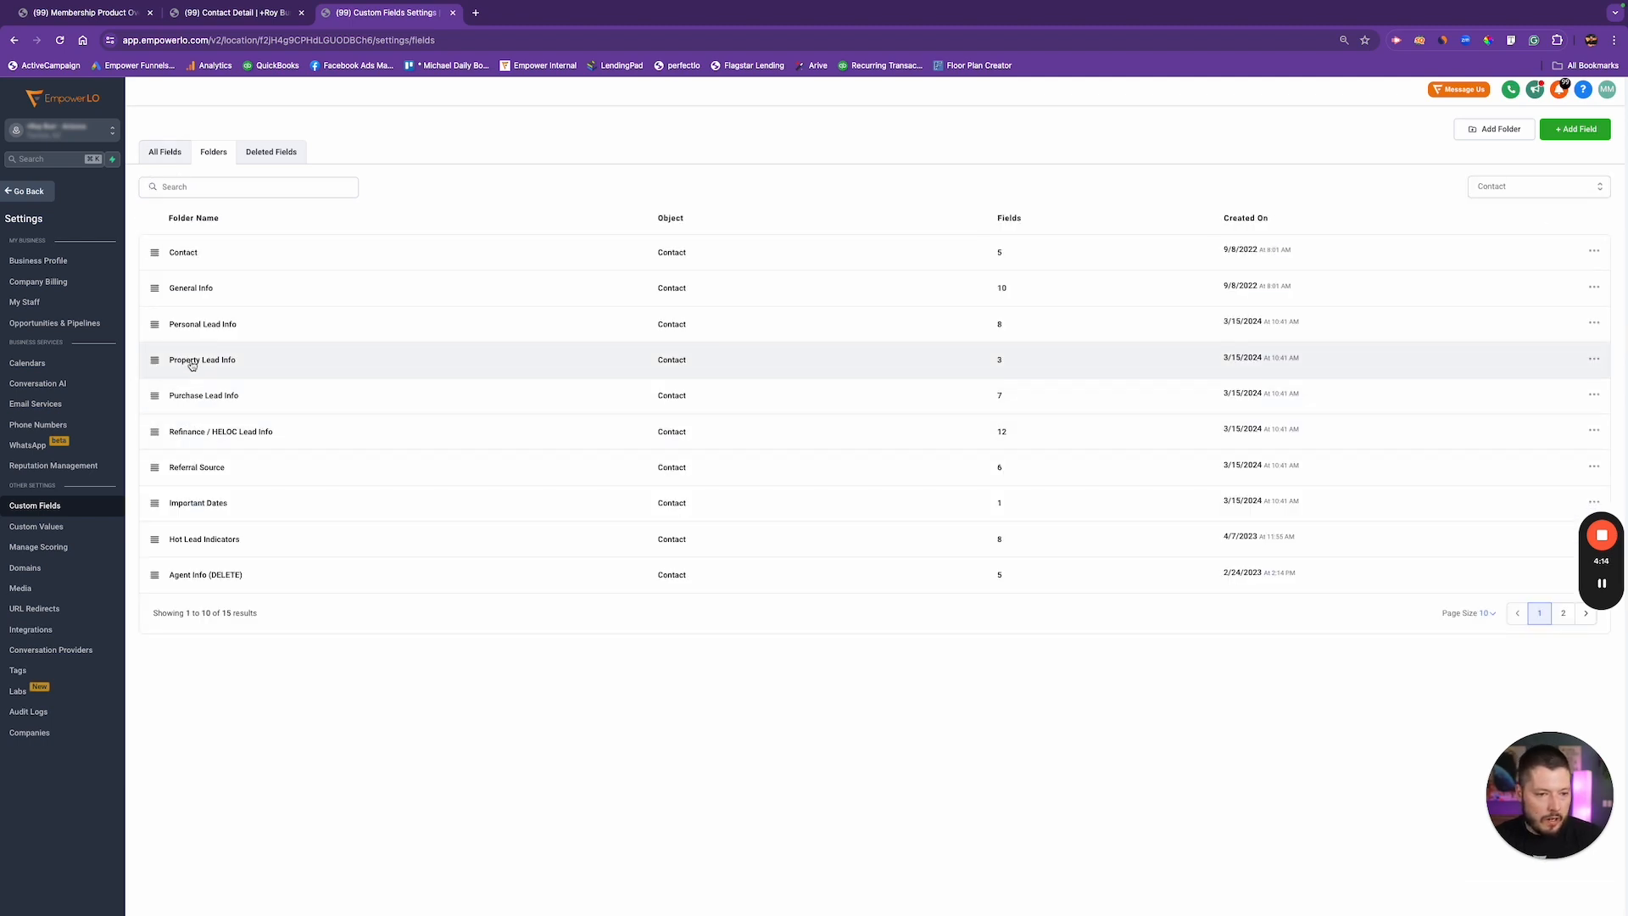
{"action": "left_click", "coordinate": [185, 326]}
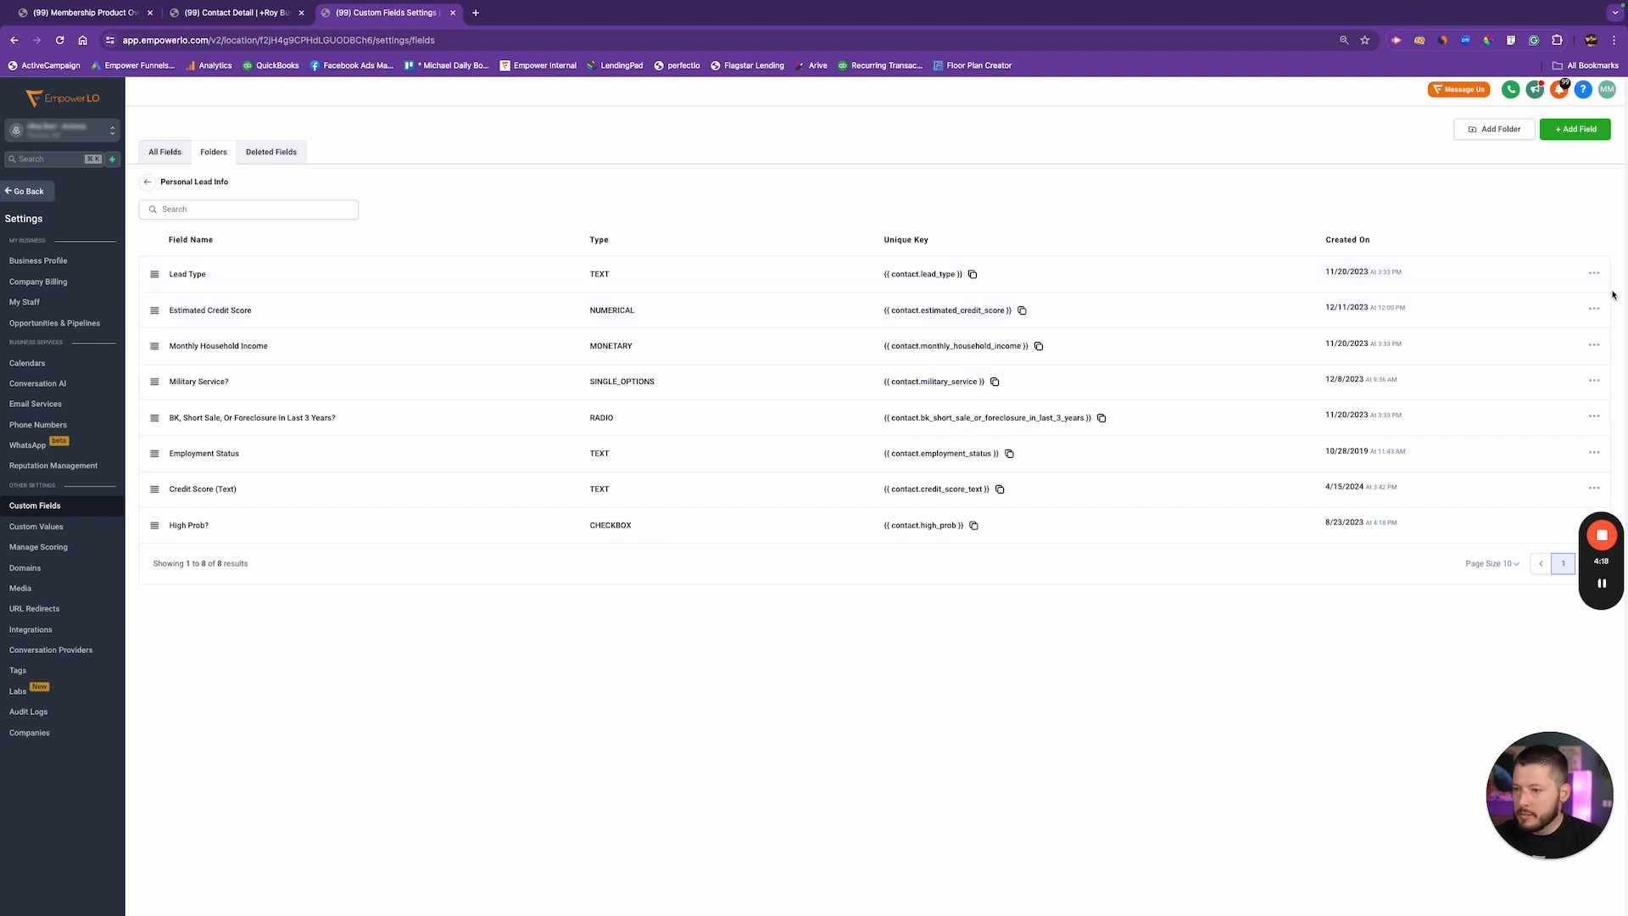
{"action": "left_click", "coordinate": [1594, 309]}
{"action": "left_click", "coordinate": [1544, 352]}
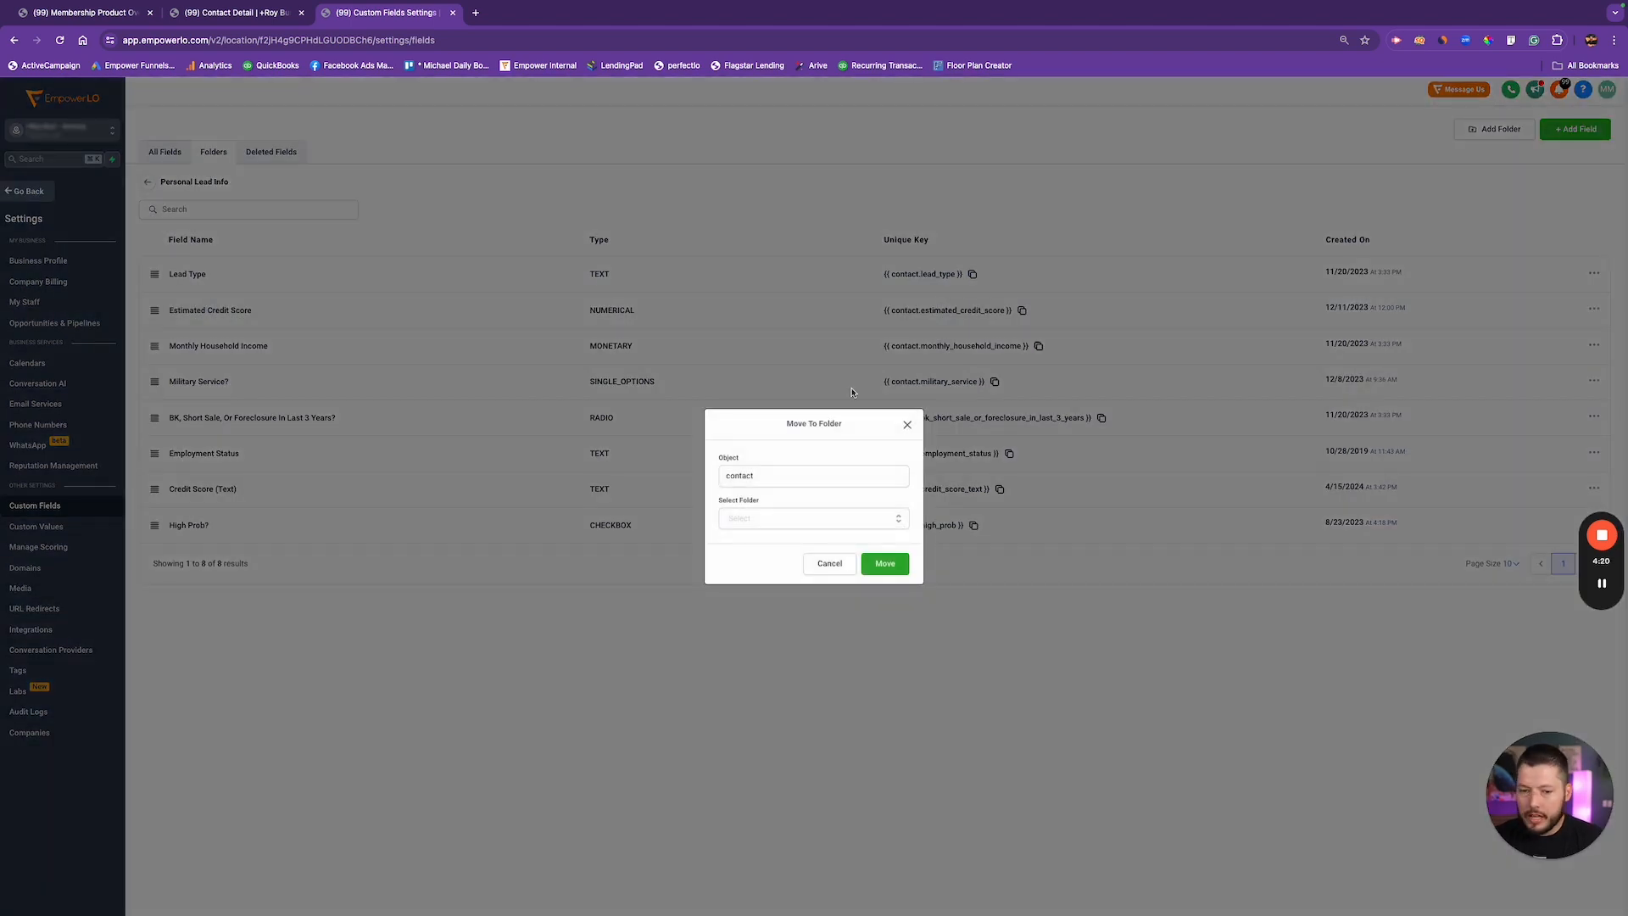
{"action": "left_click", "coordinate": [791, 521]}
{"action": "left_click", "coordinate": [756, 560]}
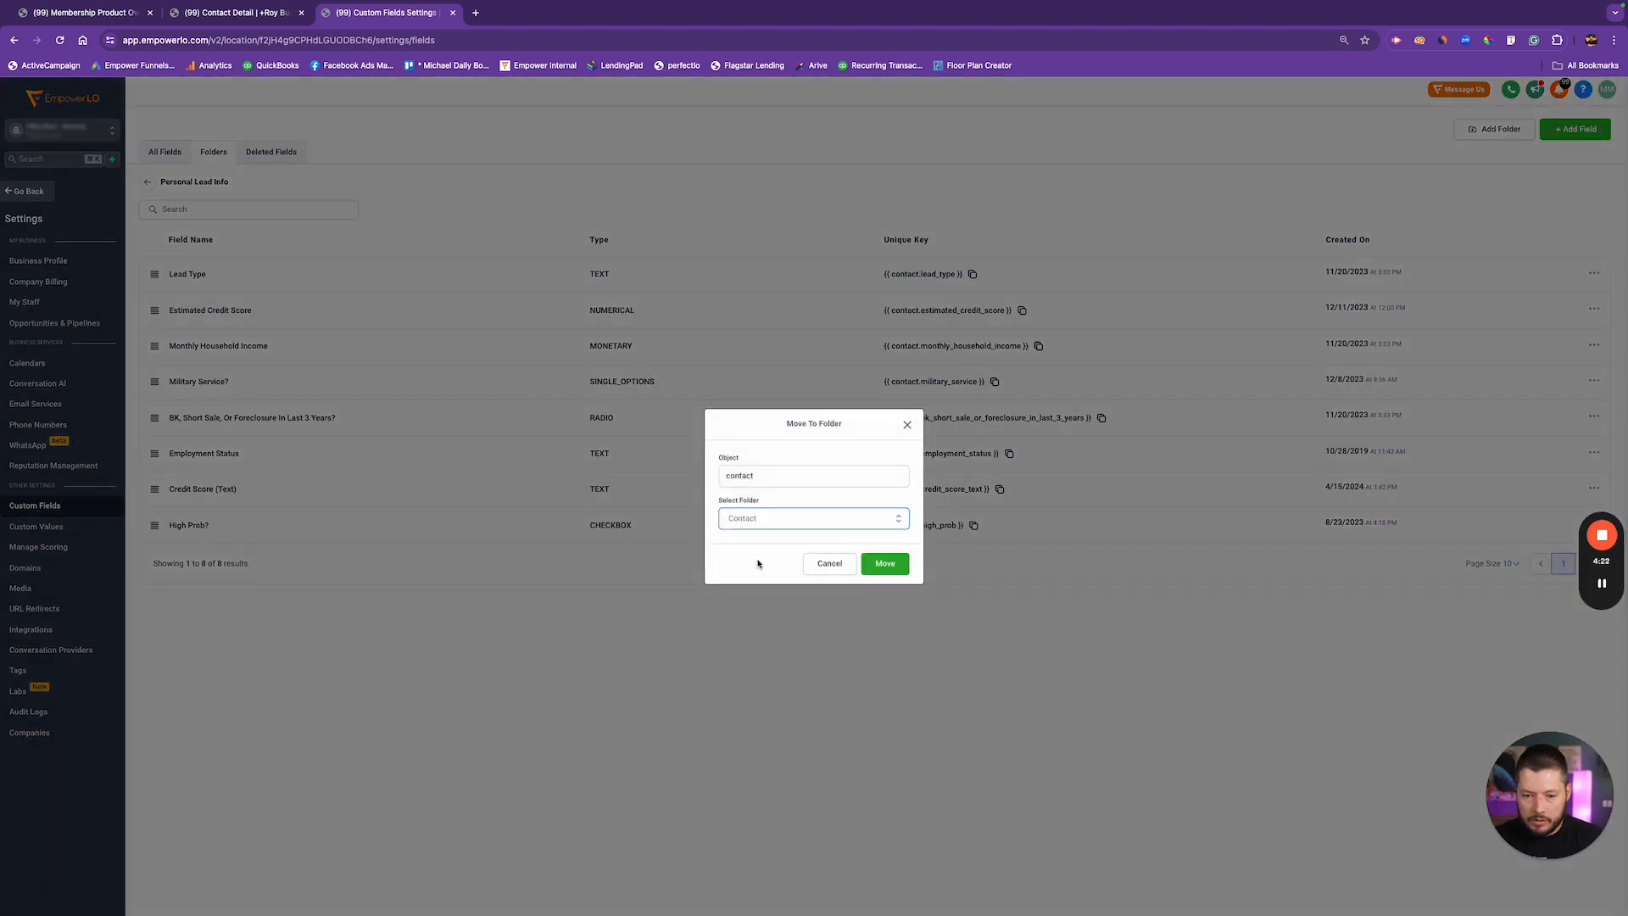
{"action": "left_click", "coordinate": [885, 563]}
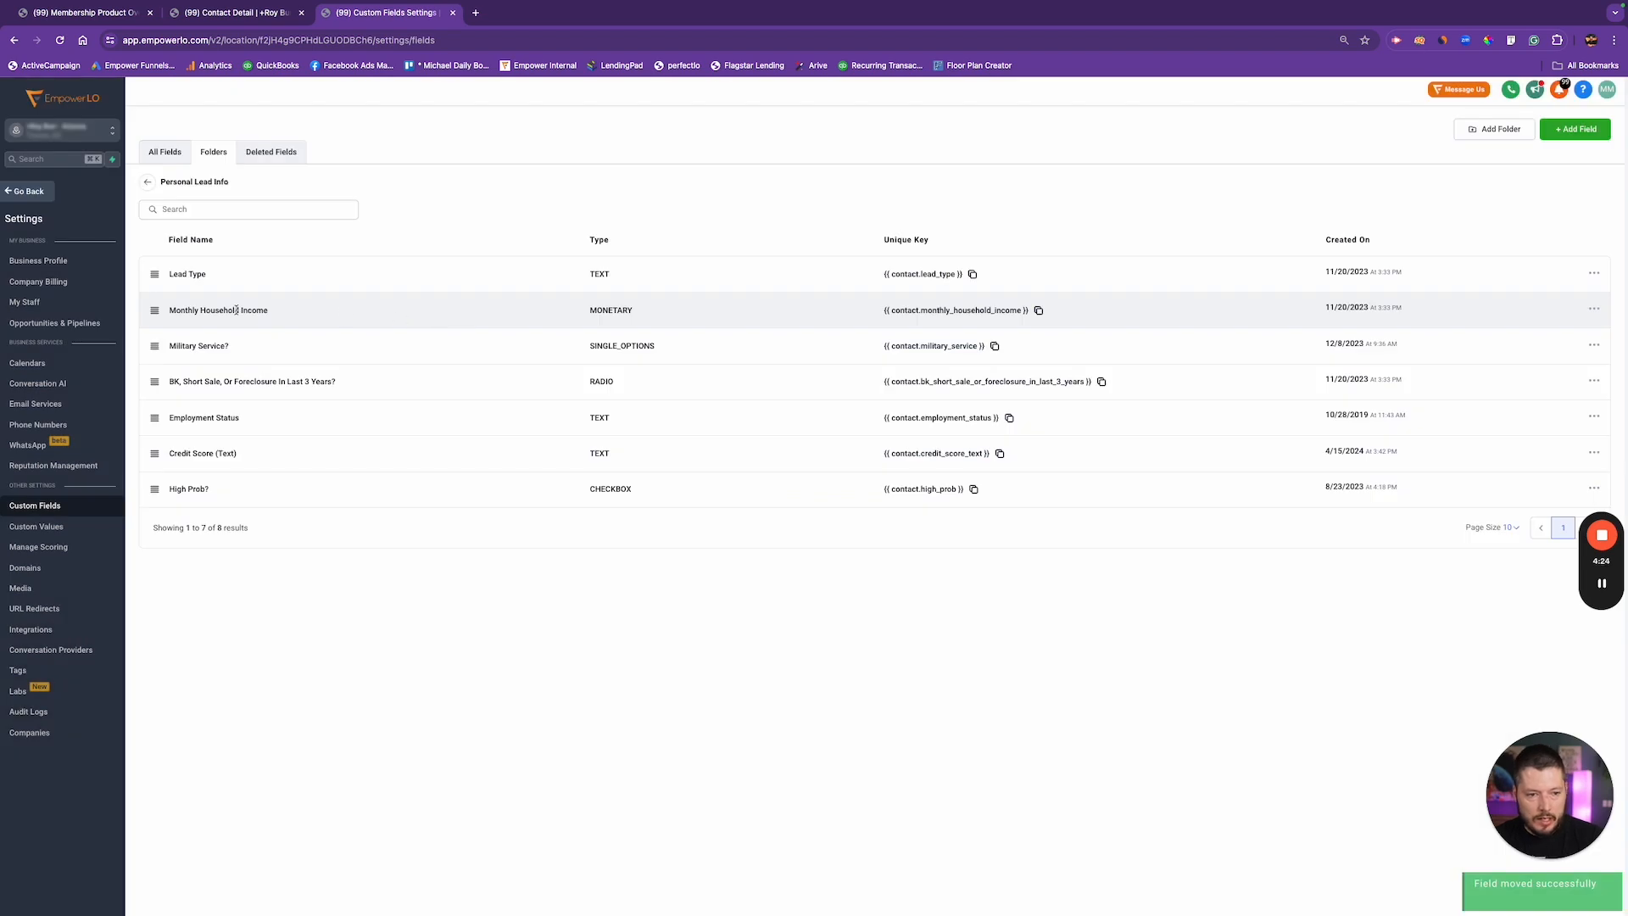
Move the Monthly Household Income field from Personal Lead Info to the Contact folder.
{"action": "left_click", "coordinate": [1594, 309]}
{"action": "left_click", "coordinate": [1545, 352]}
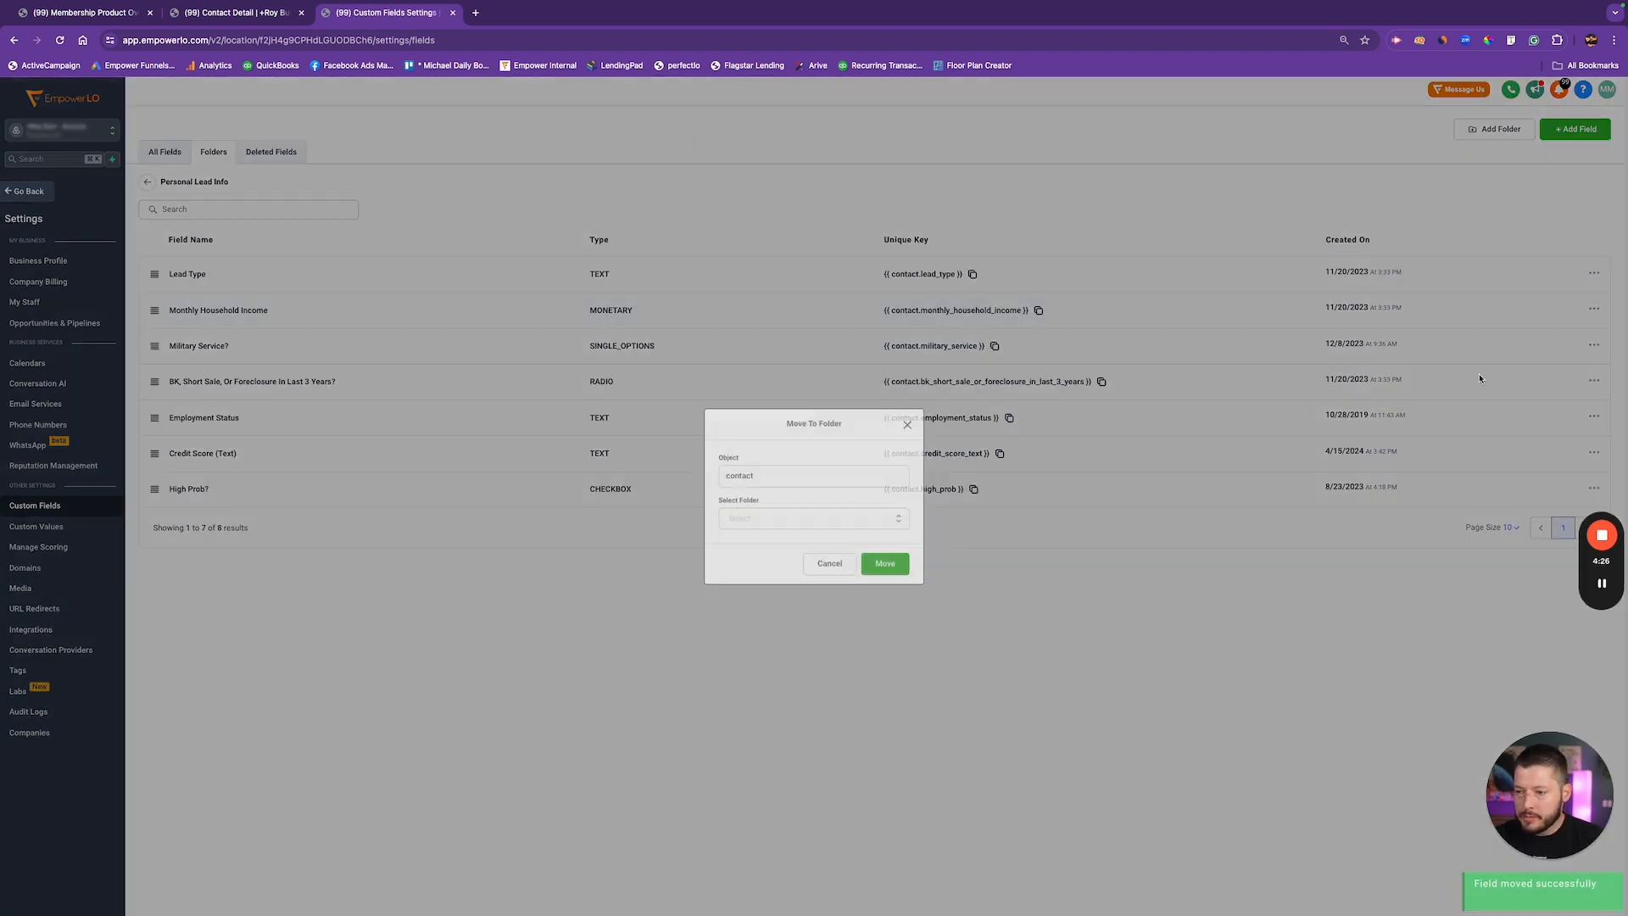
{"action": "left_click", "coordinate": [790, 519]}
{"action": "left_click", "coordinate": [754, 561]}
{"action": "left_click", "coordinate": [885, 564]}
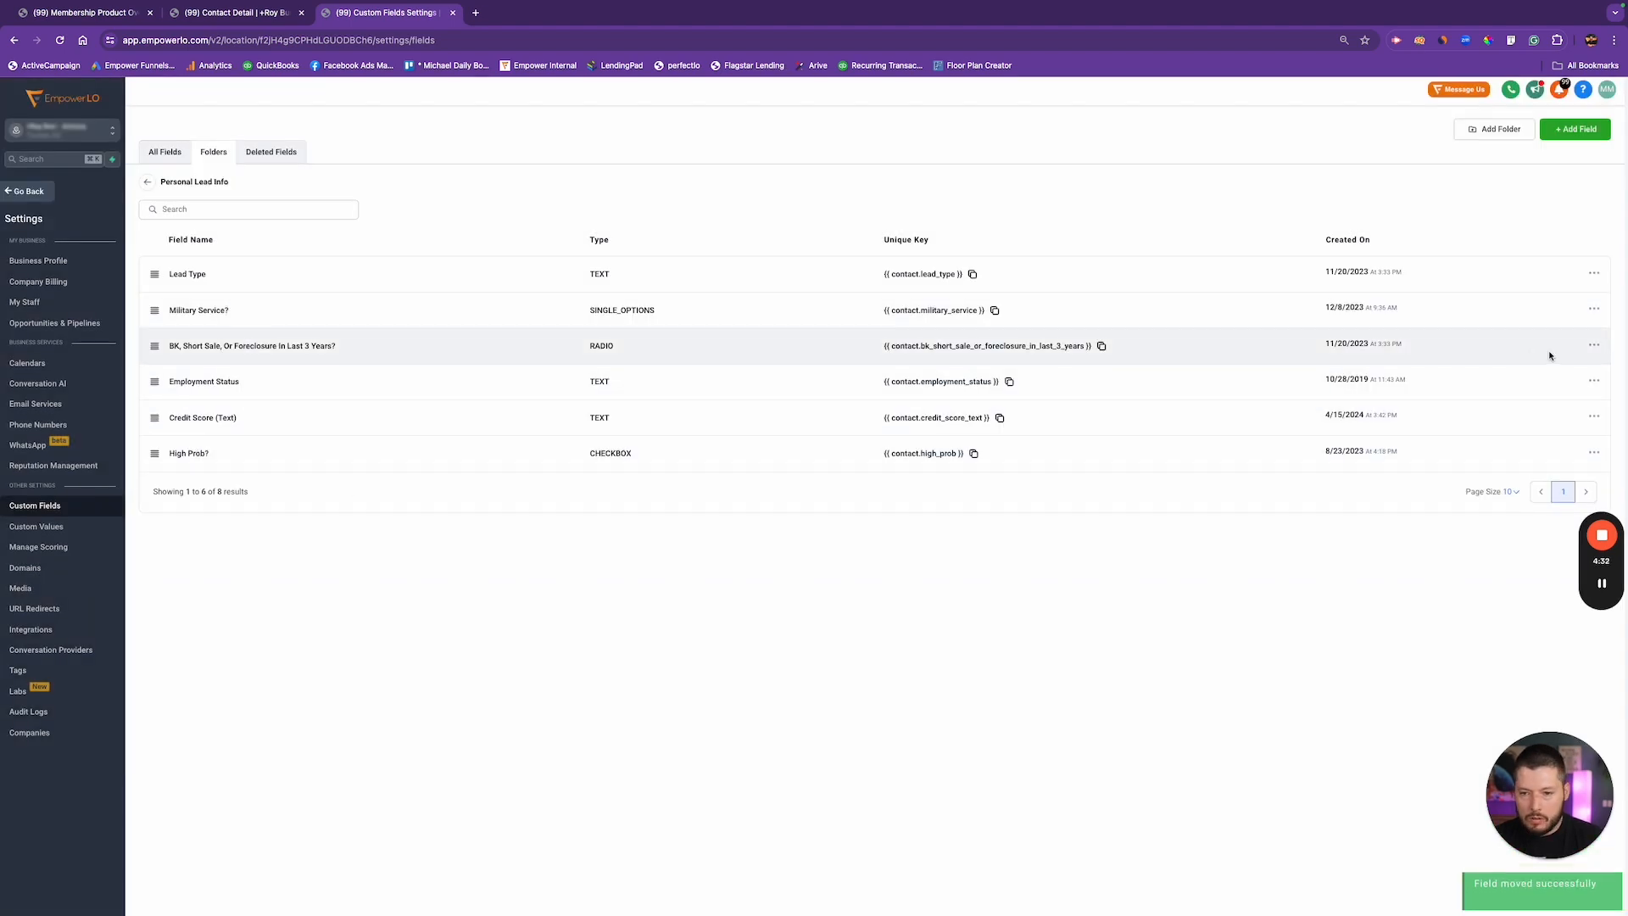
Move the Military Service? field from Personal Lead Info to the Contact folder.
{"action": "left_click", "coordinate": [1594, 310]}
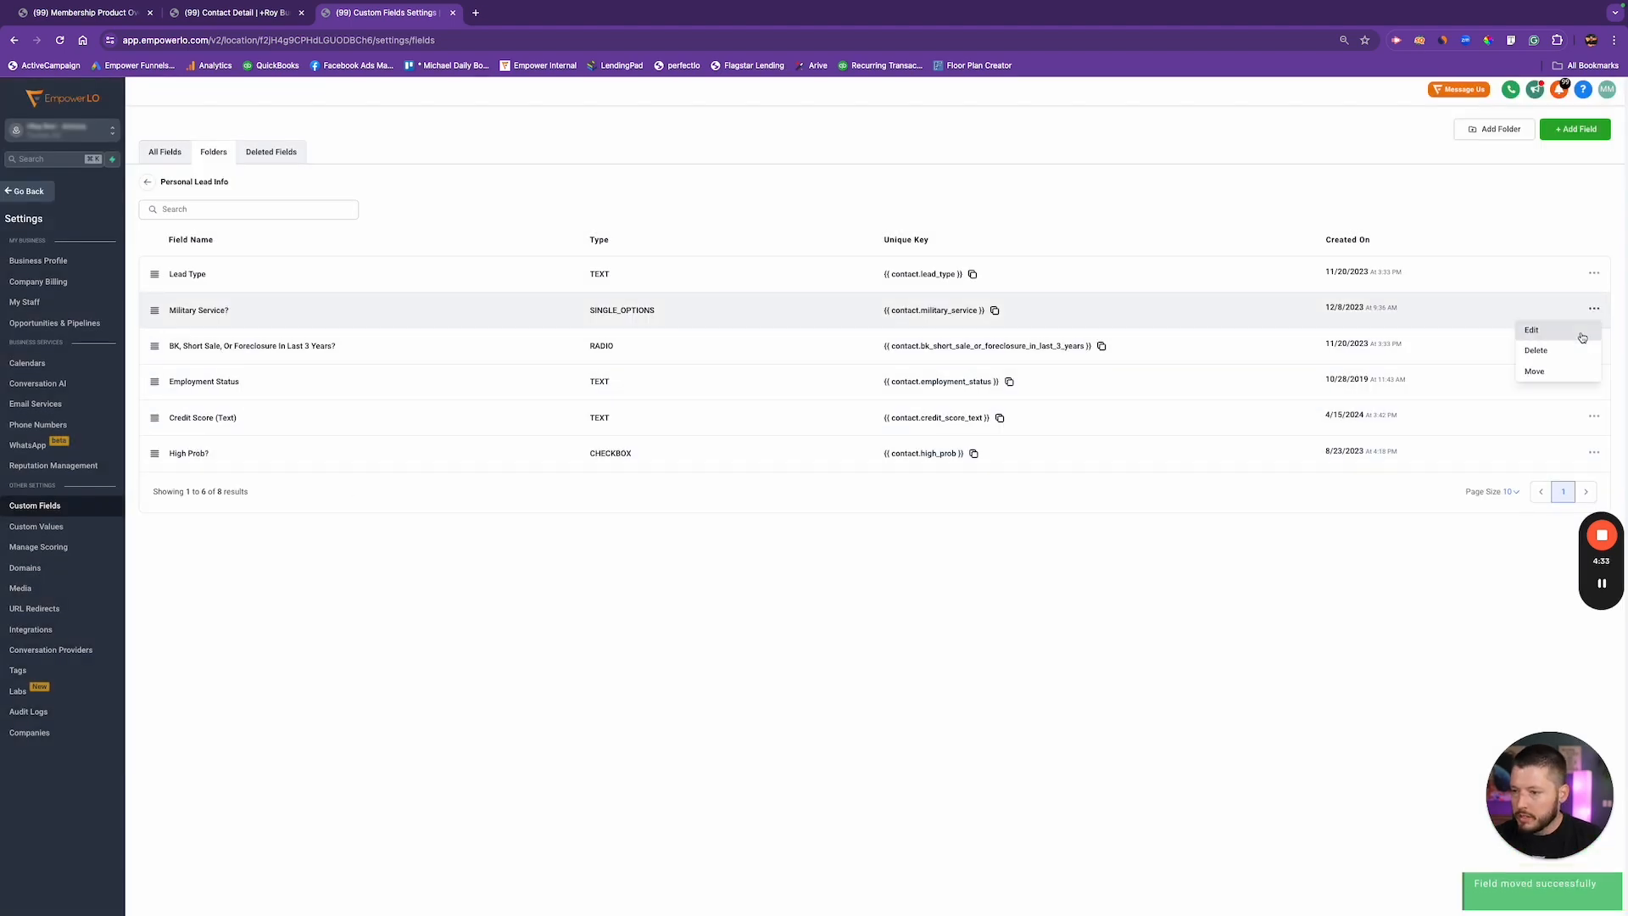
{"action": "left_click", "coordinate": [1537, 373]}
{"action": "left_click", "coordinate": [816, 521]}
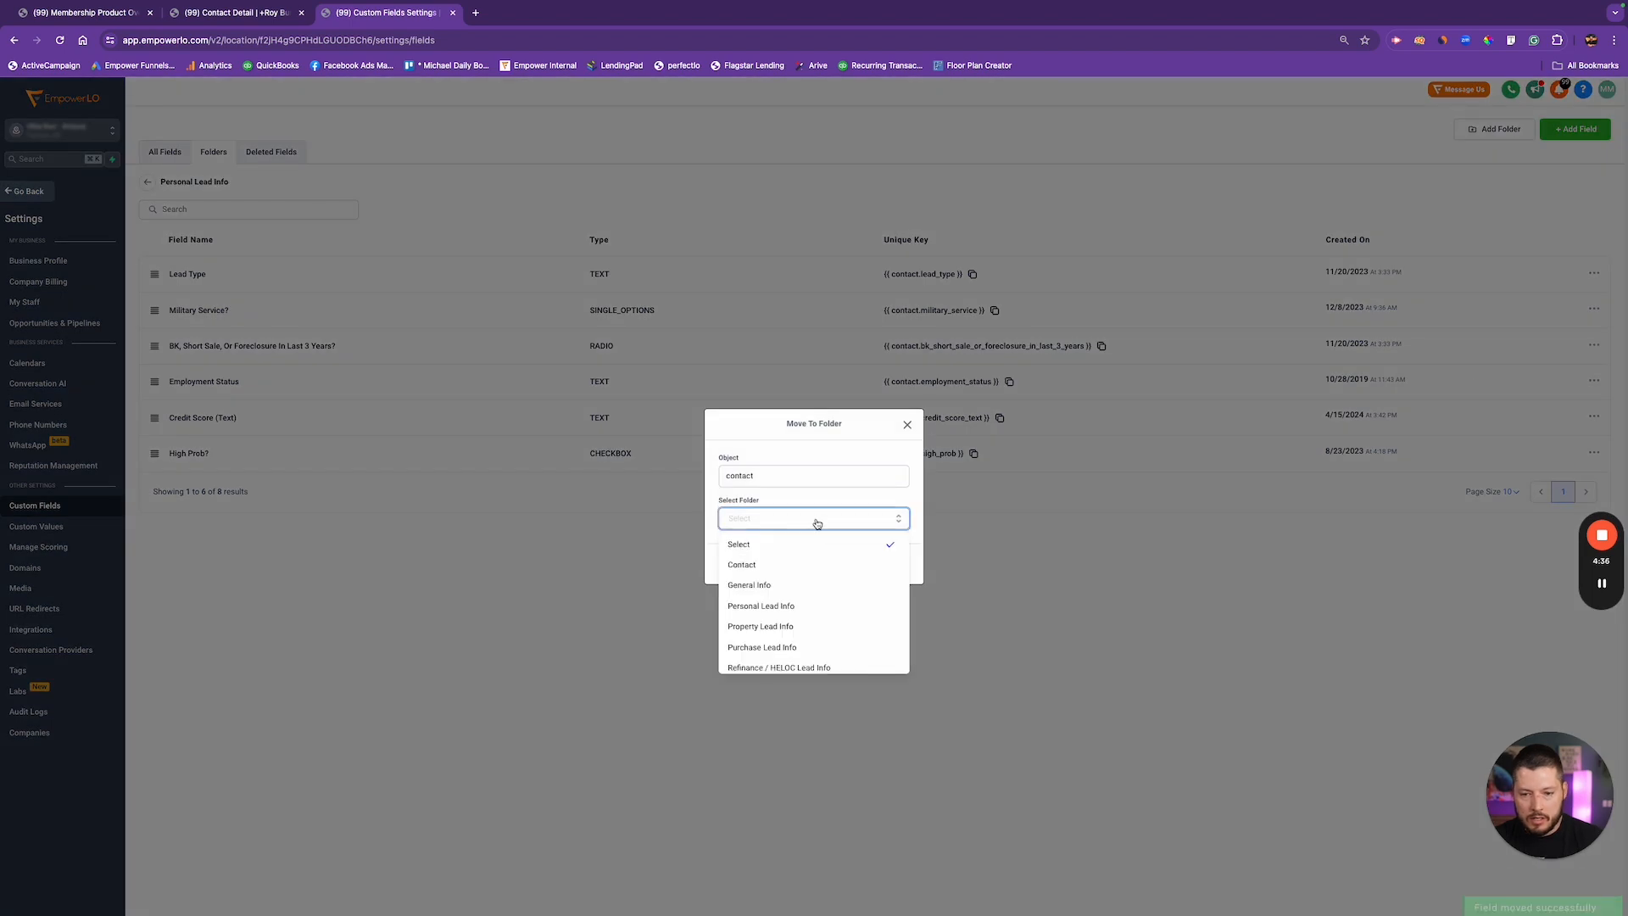
{"action": "left_click", "coordinate": [778, 565]}
{"action": "left_click", "coordinate": [886, 569]}
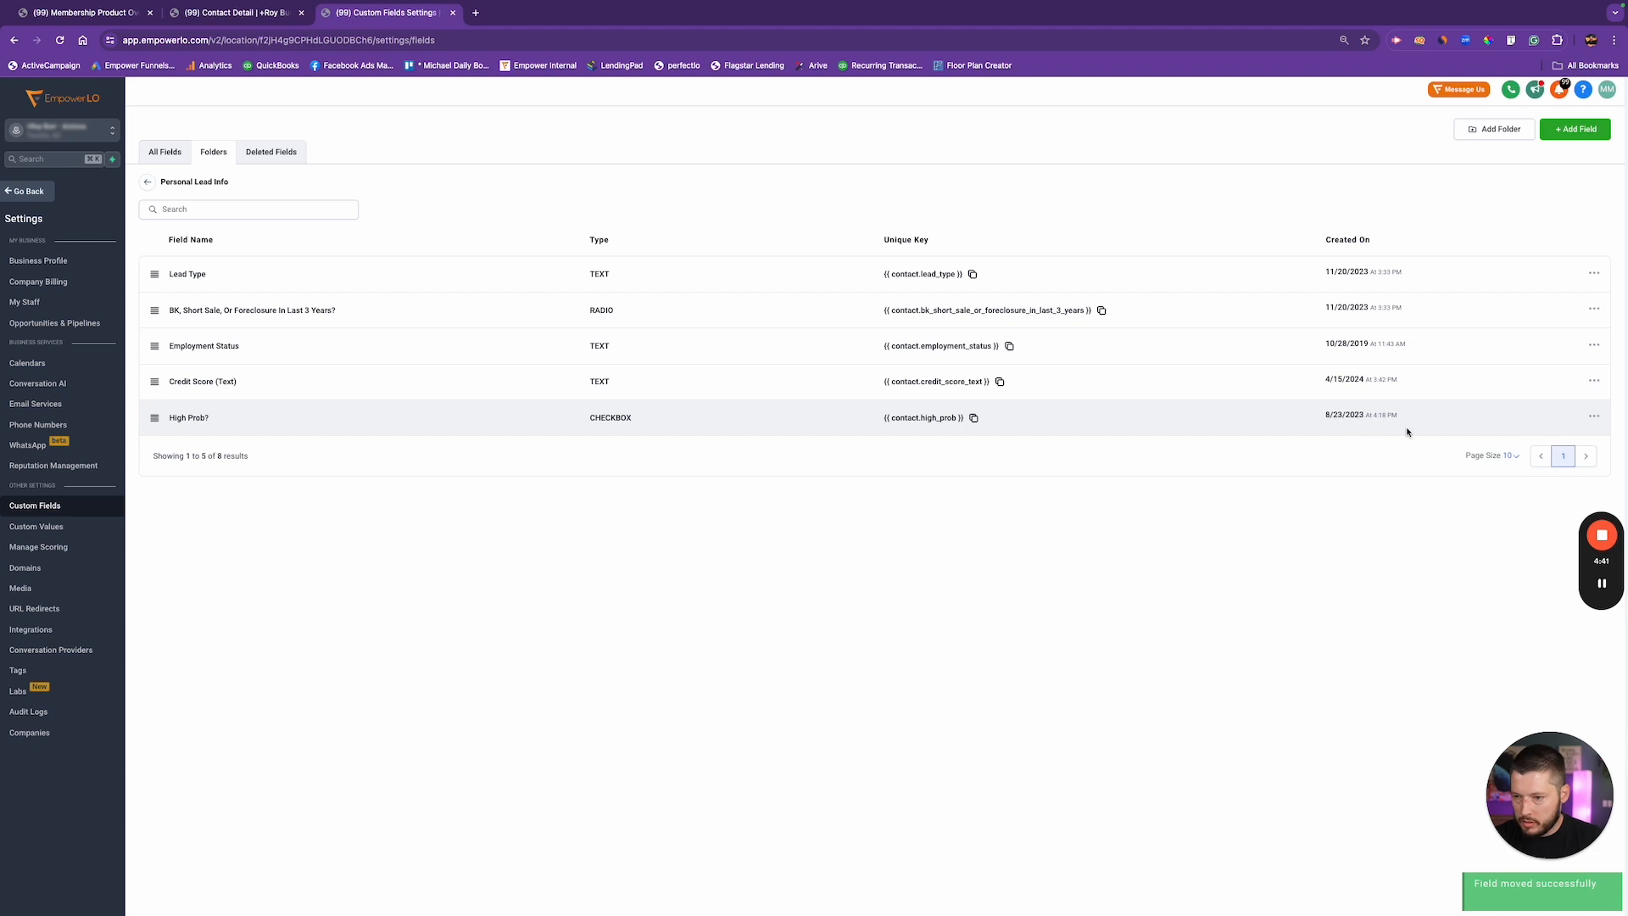
Move the High Prob? field from Personal Lead Info to the Contact folder.
{"action": "left_click", "coordinate": [1593, 417]}
{"action": "left_click", "coordinate": [1537, 481]}
{"action": "left_click", "coordinate": [757, 521]}
{"action": "left_click", "coordinate": [860, 564]}
{"action": "left_click", "coordinate": [862, 564]}
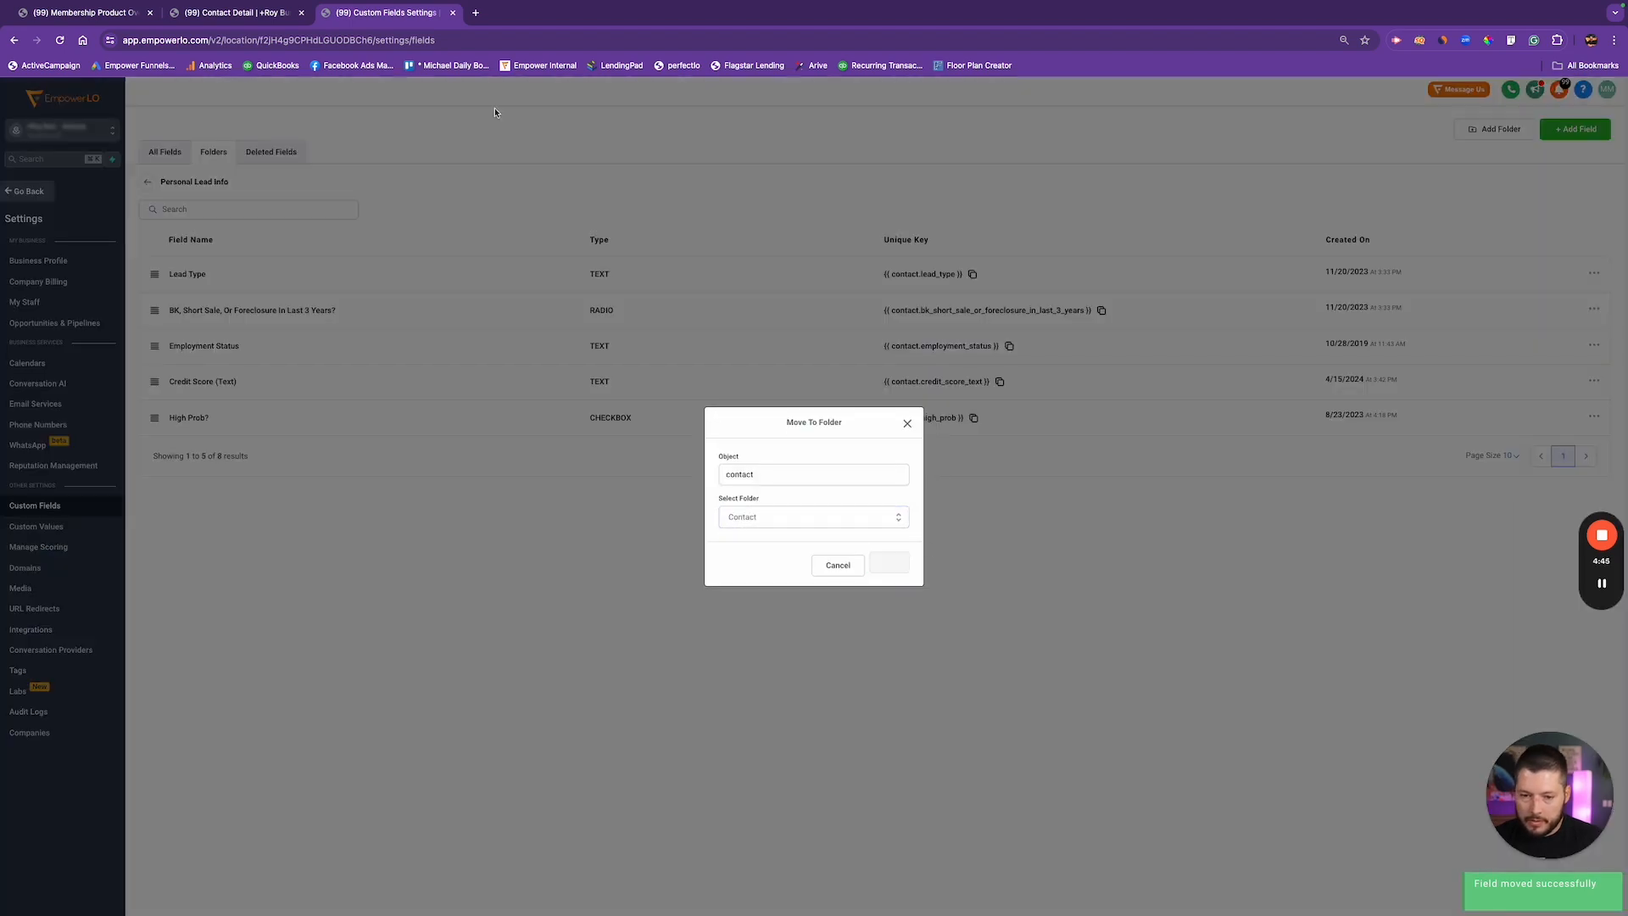
Review the fields in the Purchase Lead Info folder and return to the folder list.
{"action": "left_click", "coordinate": [144, 184]}
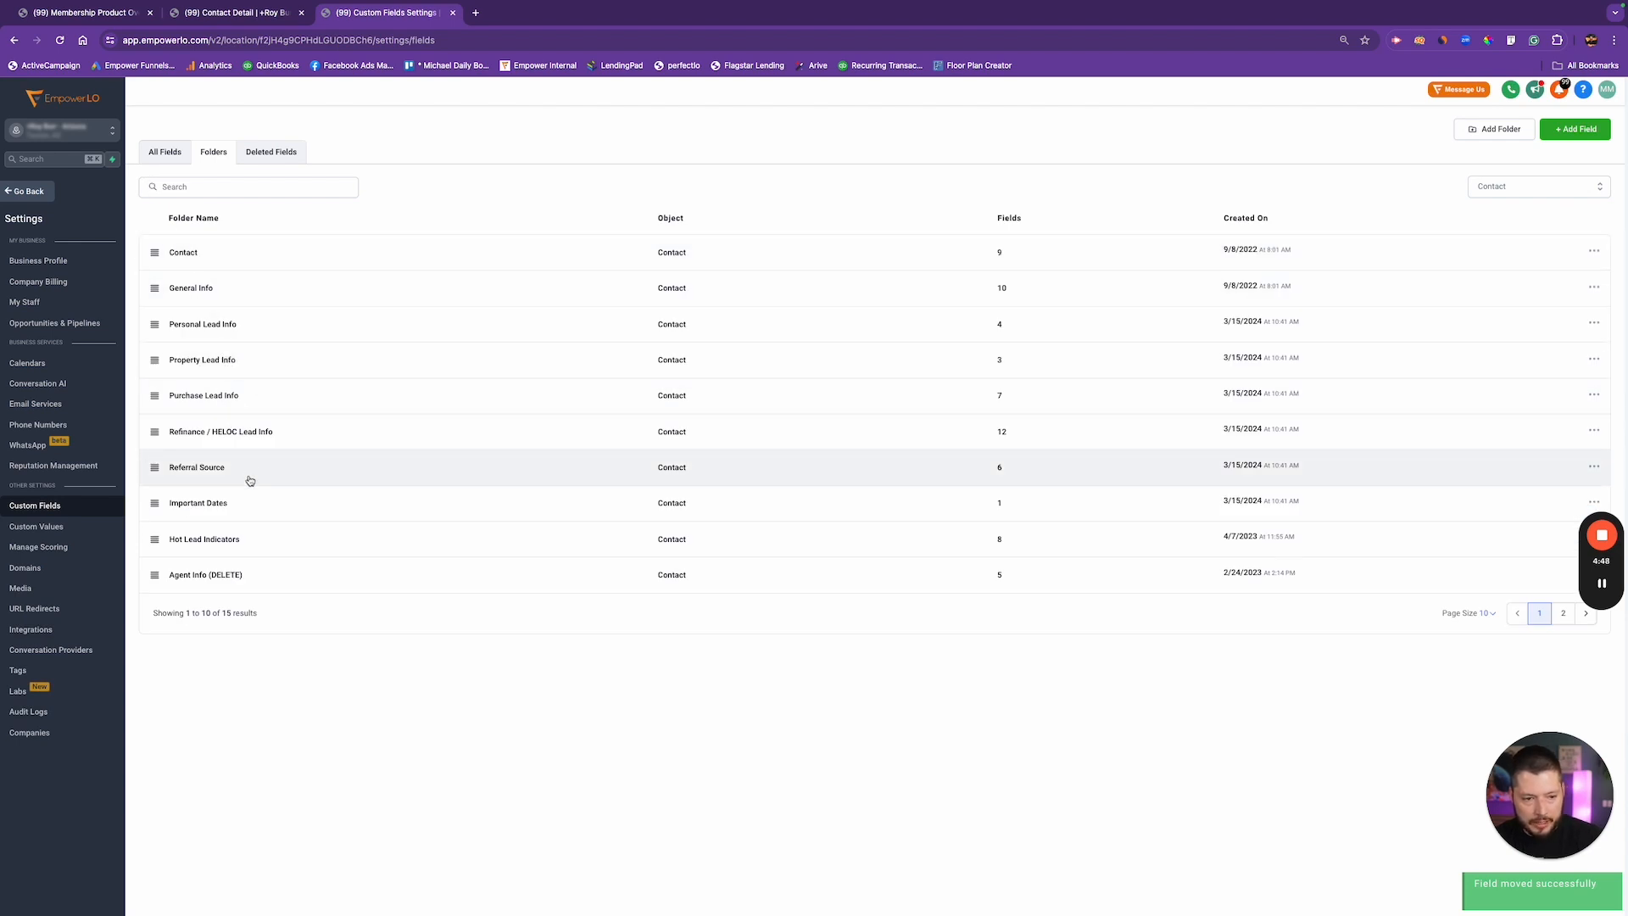
{"action": "left_click", "coordinate": [222, 396]}
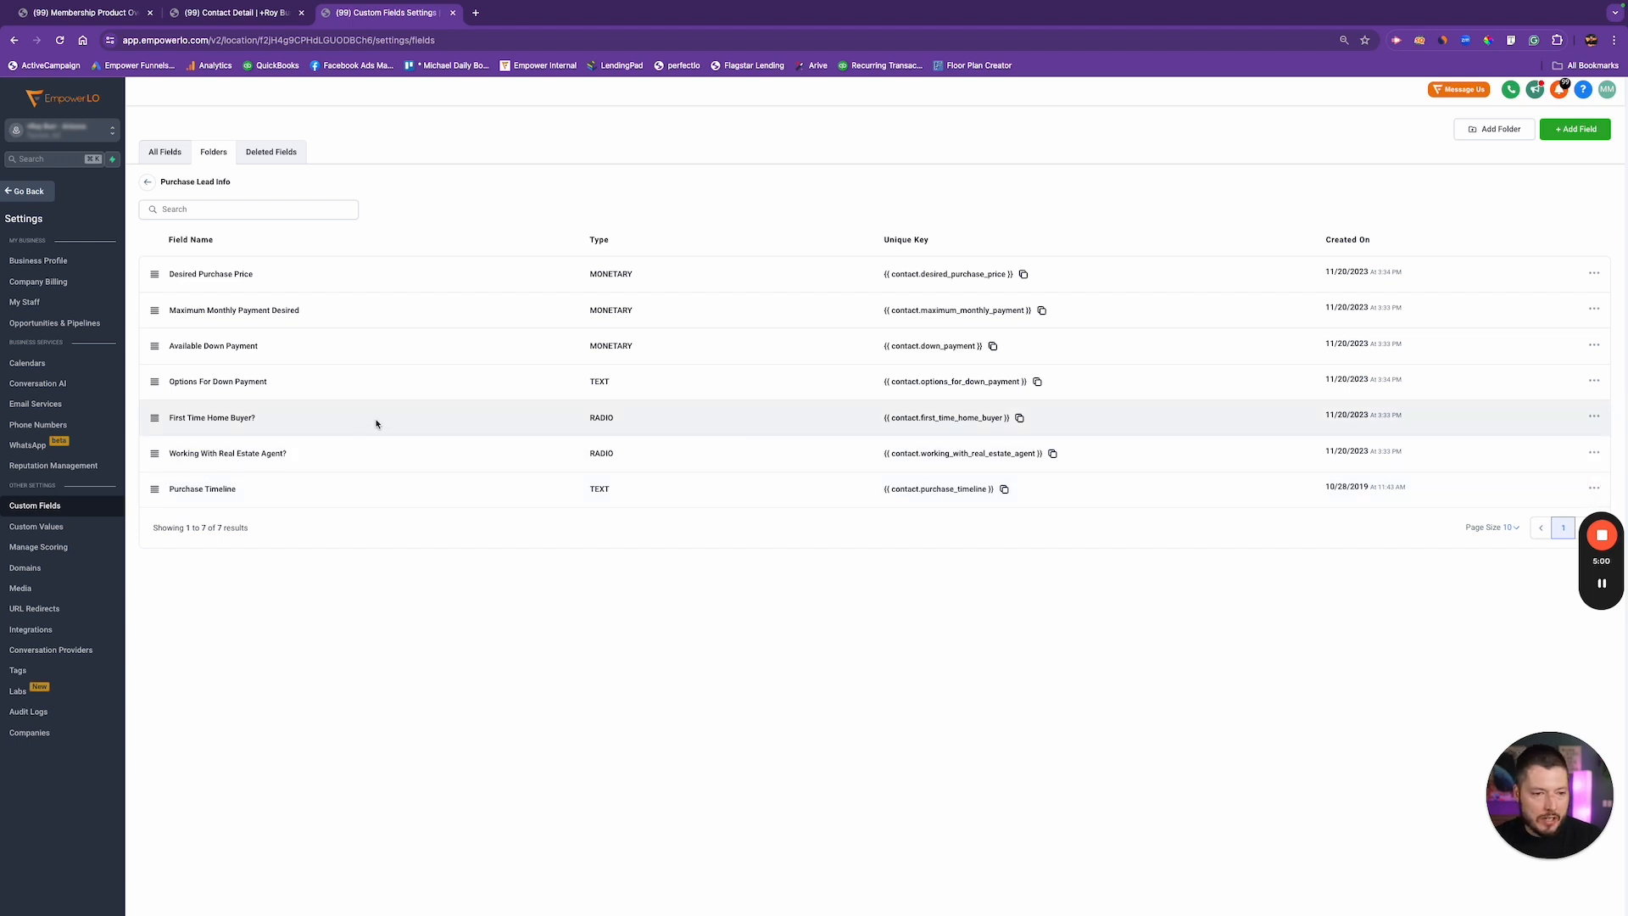
{"action": "left_click", "coordinate": [144, 185]}
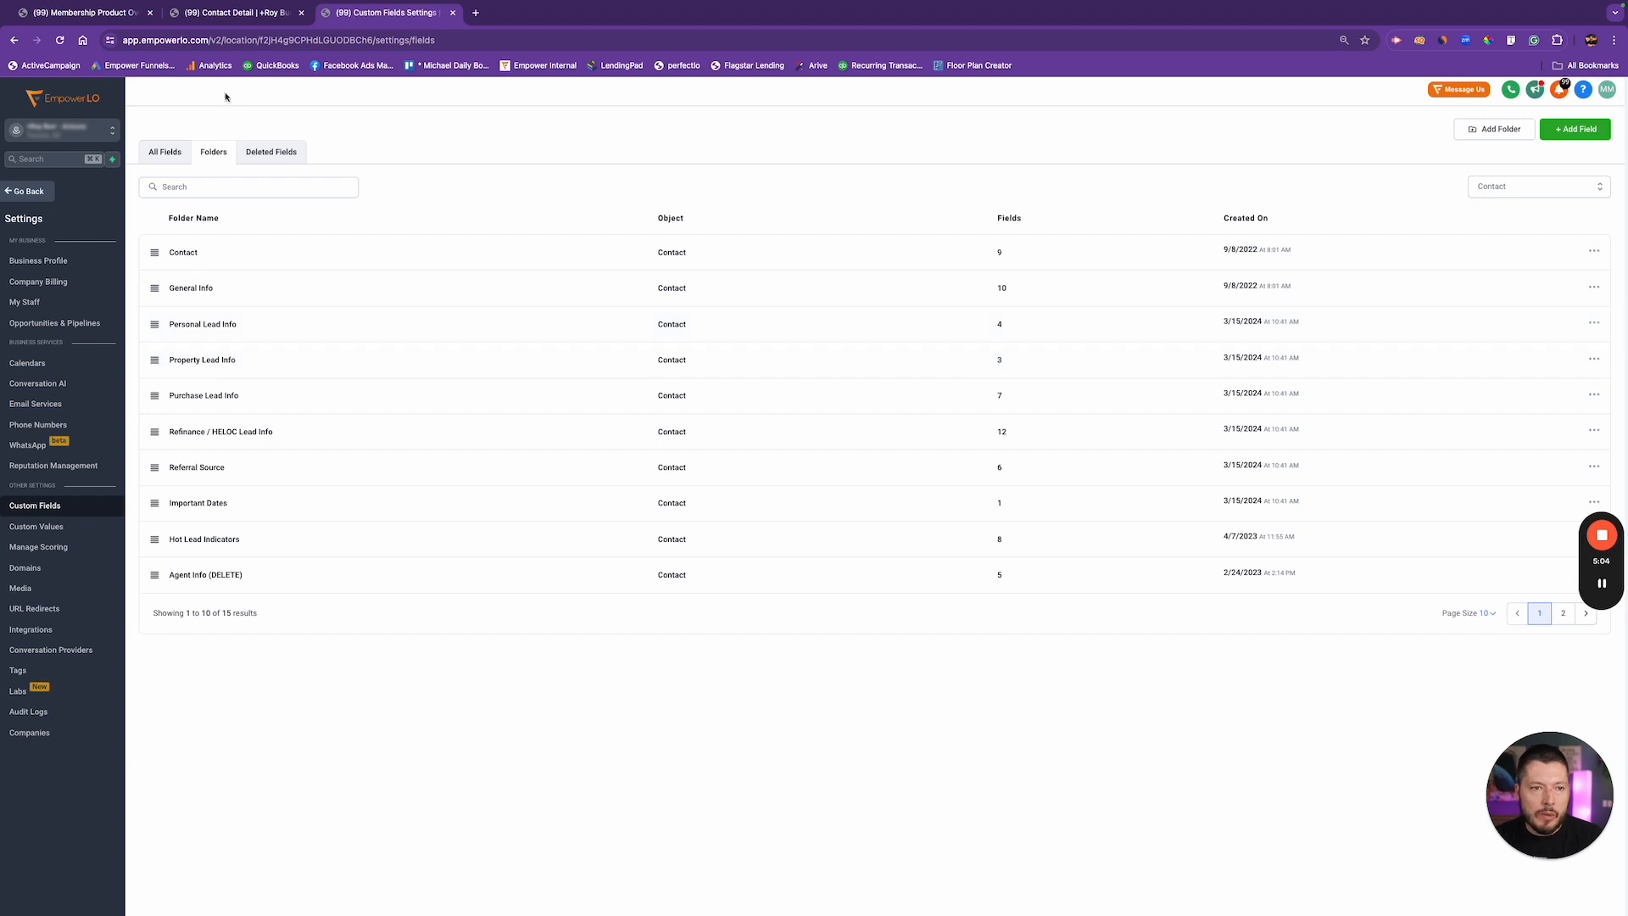
Reload the contact record, check which fields its Contact section contains and collapse Personal Lead Info.
{"action": "left_click", "coordinate": [240, 20]}
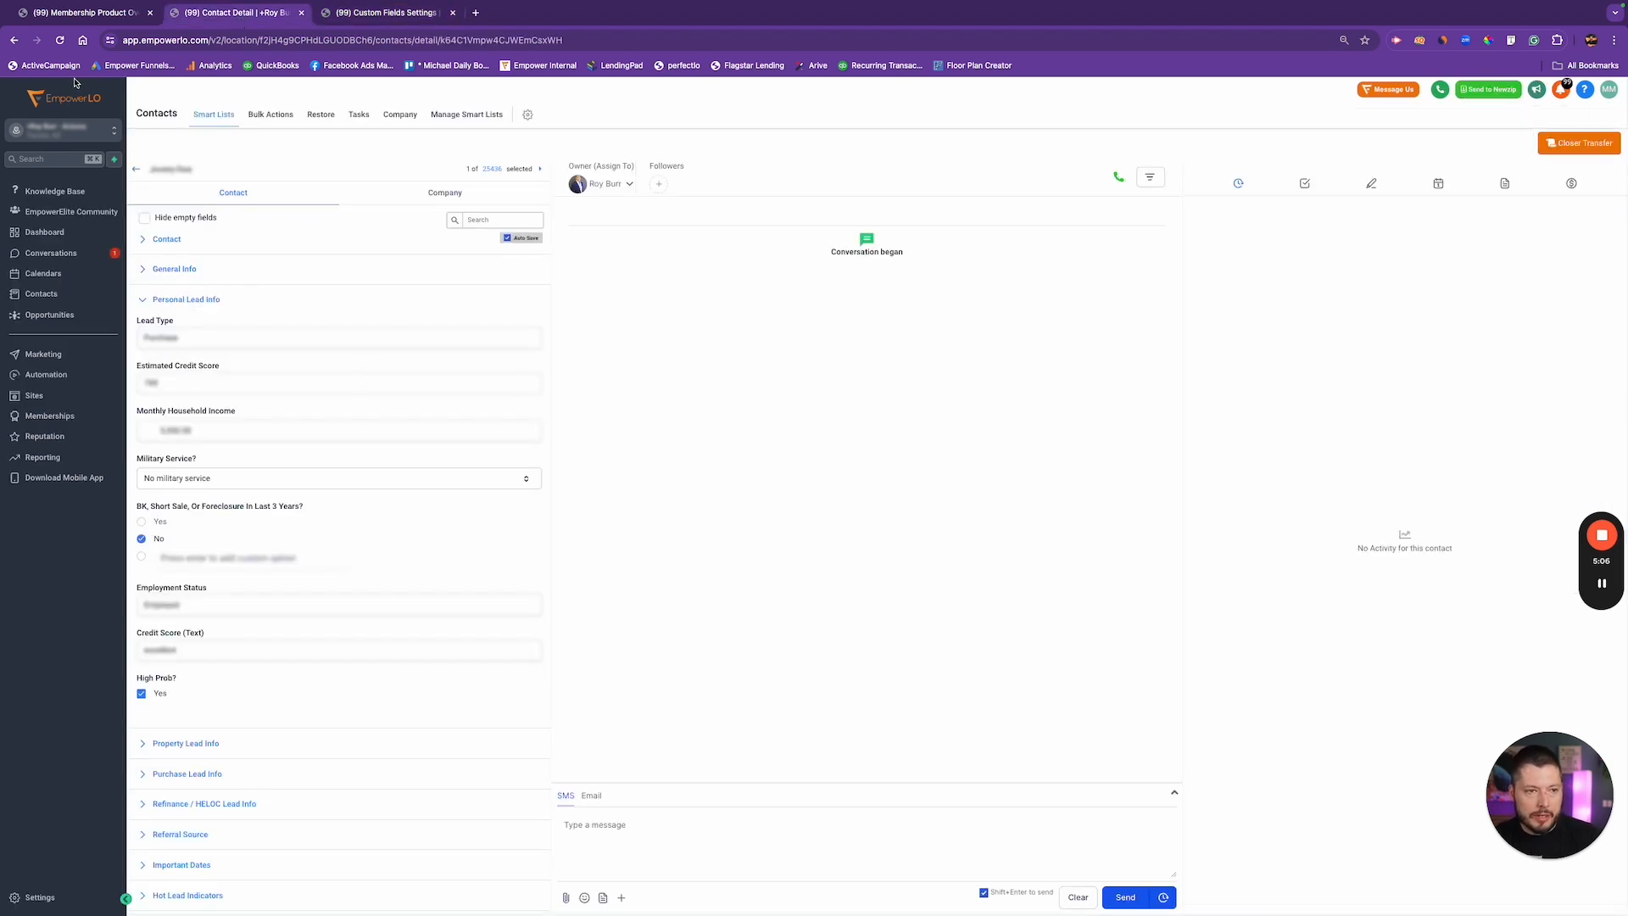
{"action": "left_click", "coordinate": [62, 42]}
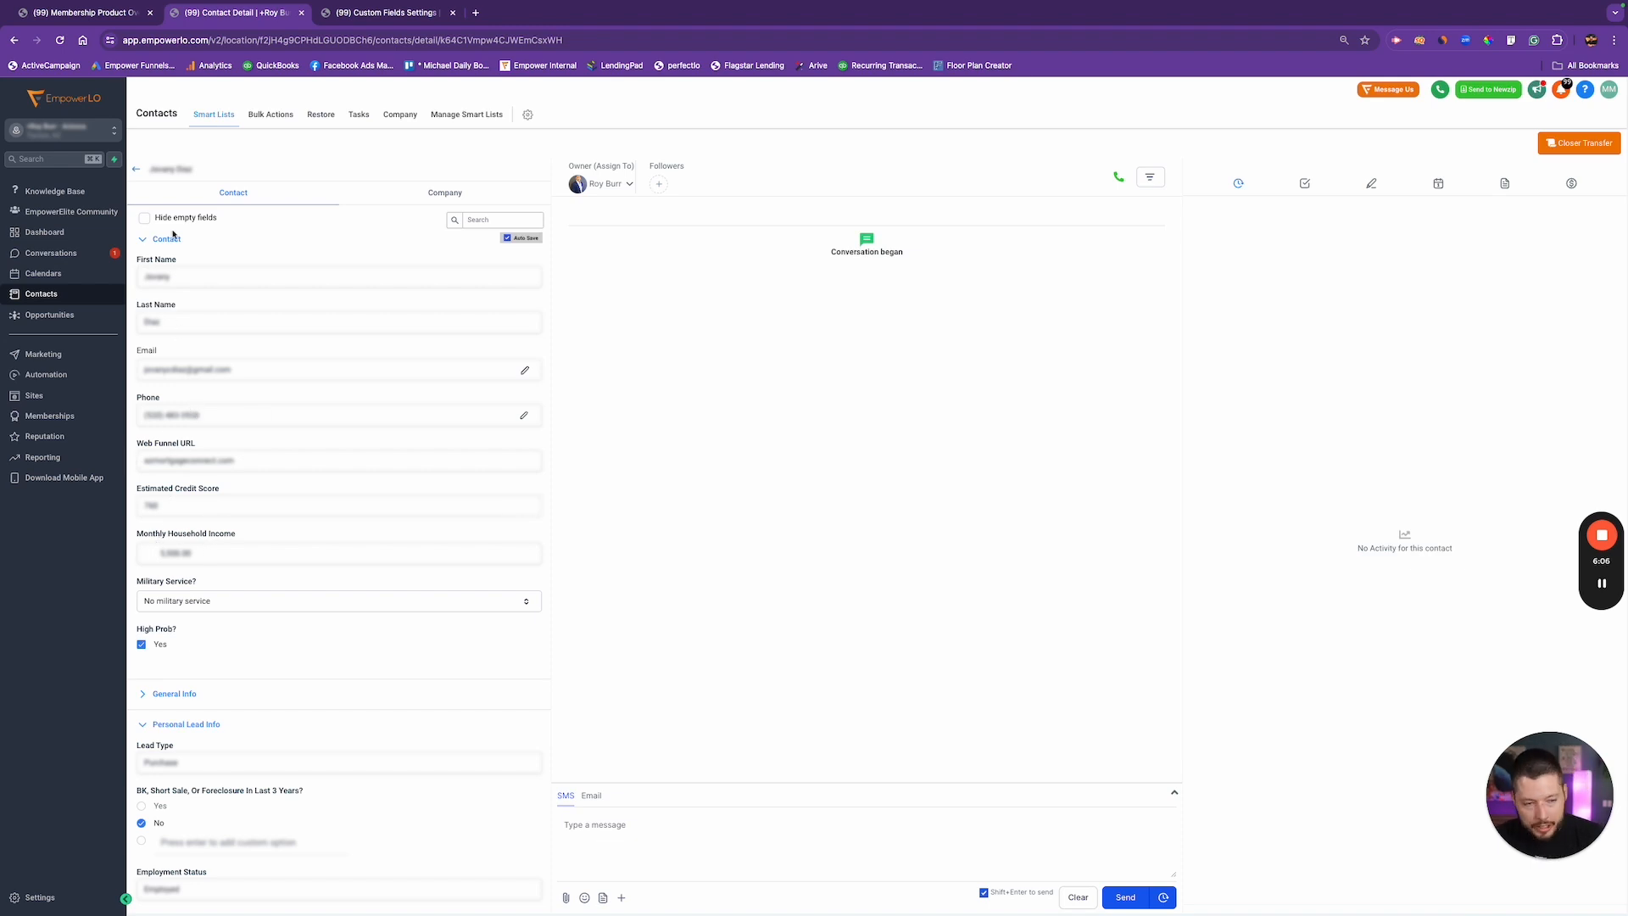
{"action": "scroll", "coordinate": [373, 530], "scroll_direction": "down", "scroll_amount": 1}
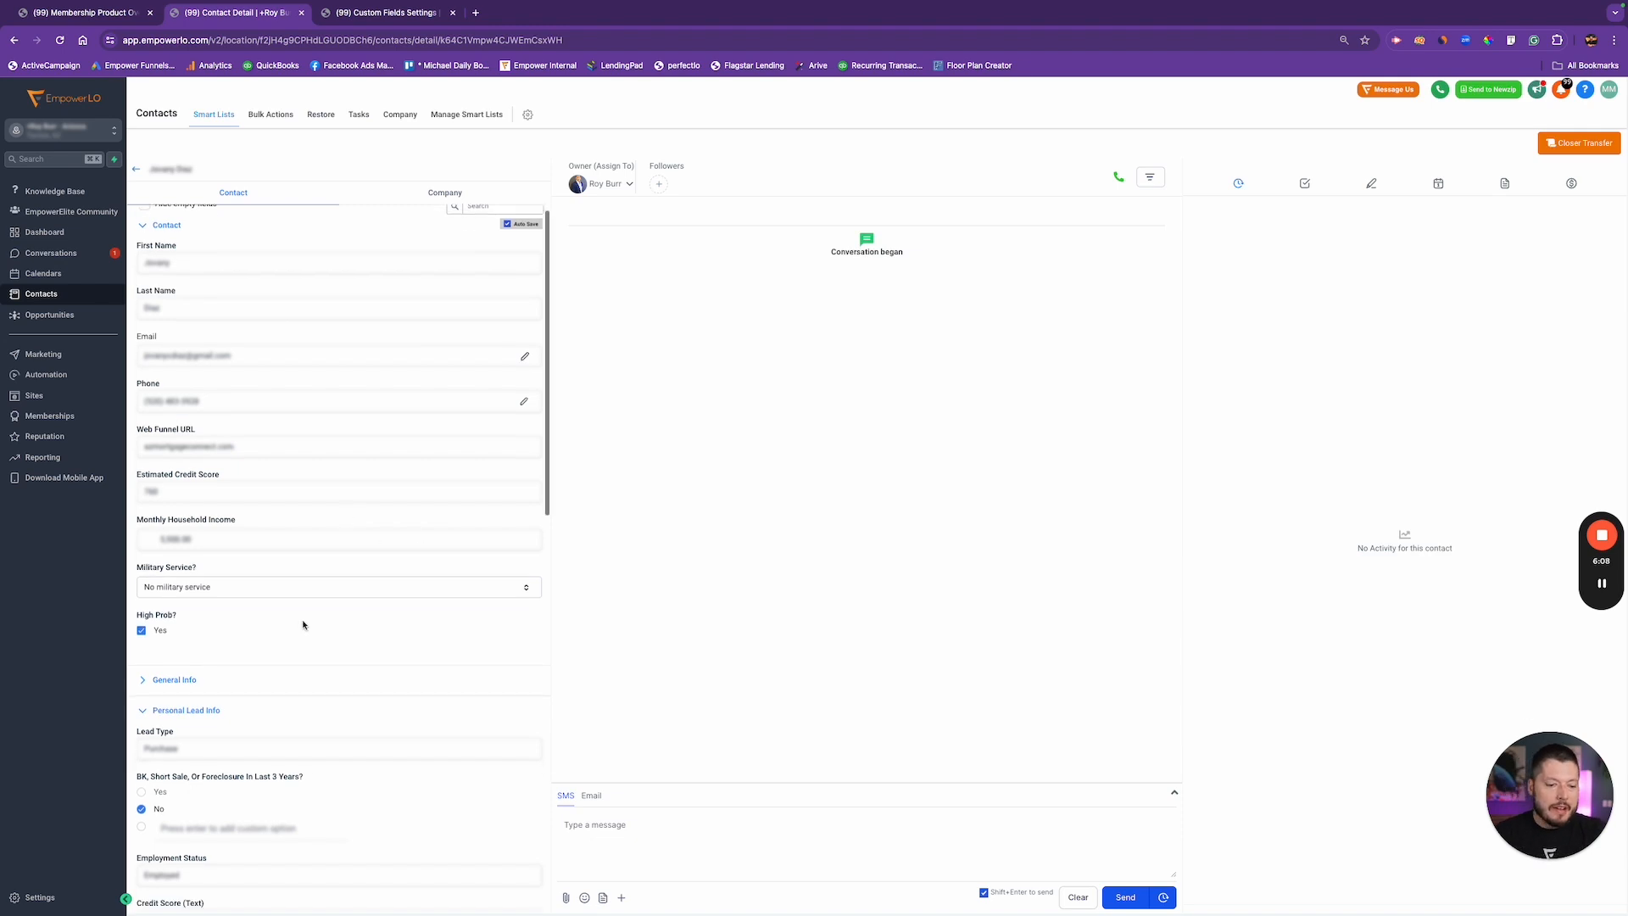
{"action": "left_click", "coordinate": [144, 696]}
{"action": "scroll", "coordinate": [425, 563], "scroll_direction": "up", "scroll_amount": 1}
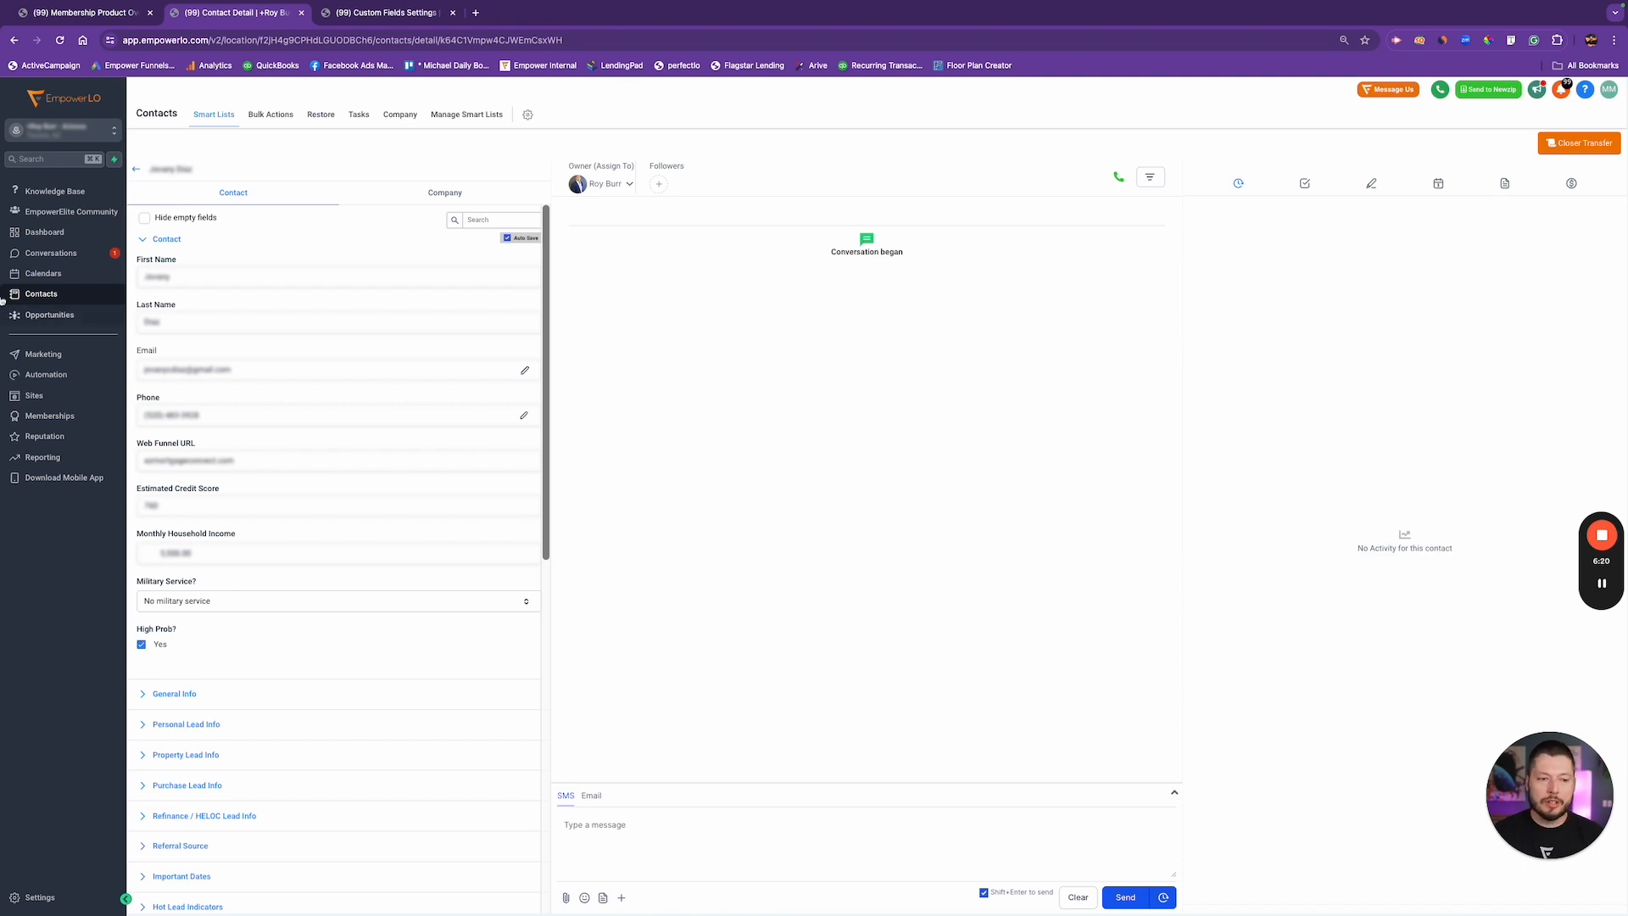
Open the opportunity in the Currently Engaged stage and look through its loan, property, milestone, agent, co-borrower and appointment sections.
{"action": "left_click", "coordinate": [83, 315]}
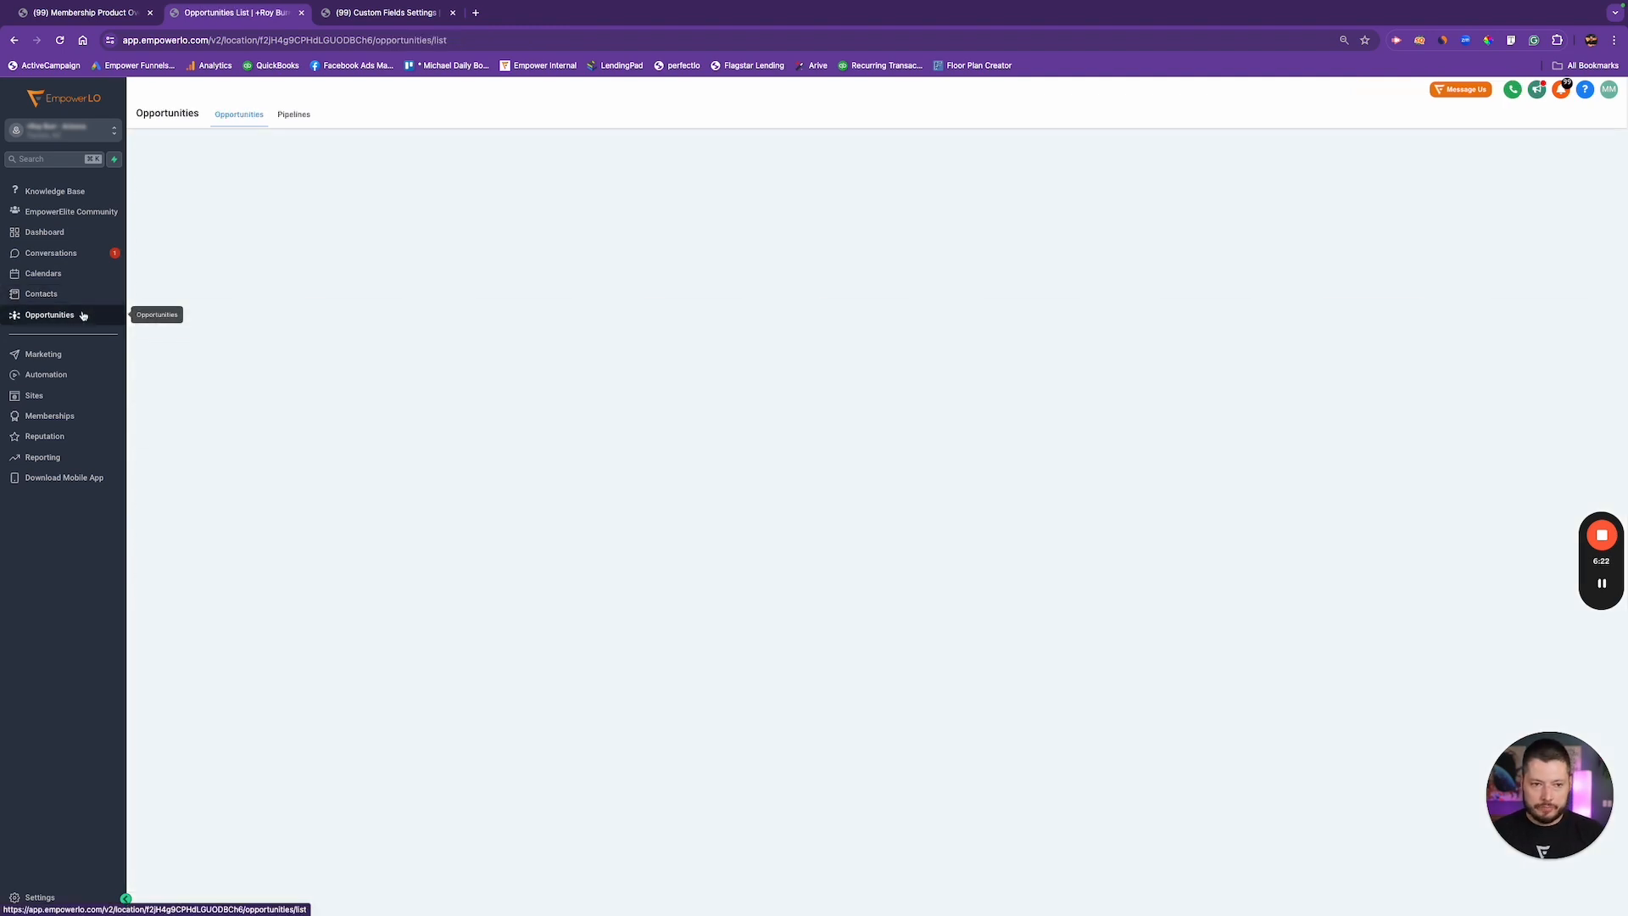
{"action": "left_click", "coordinate": [412, 273]}
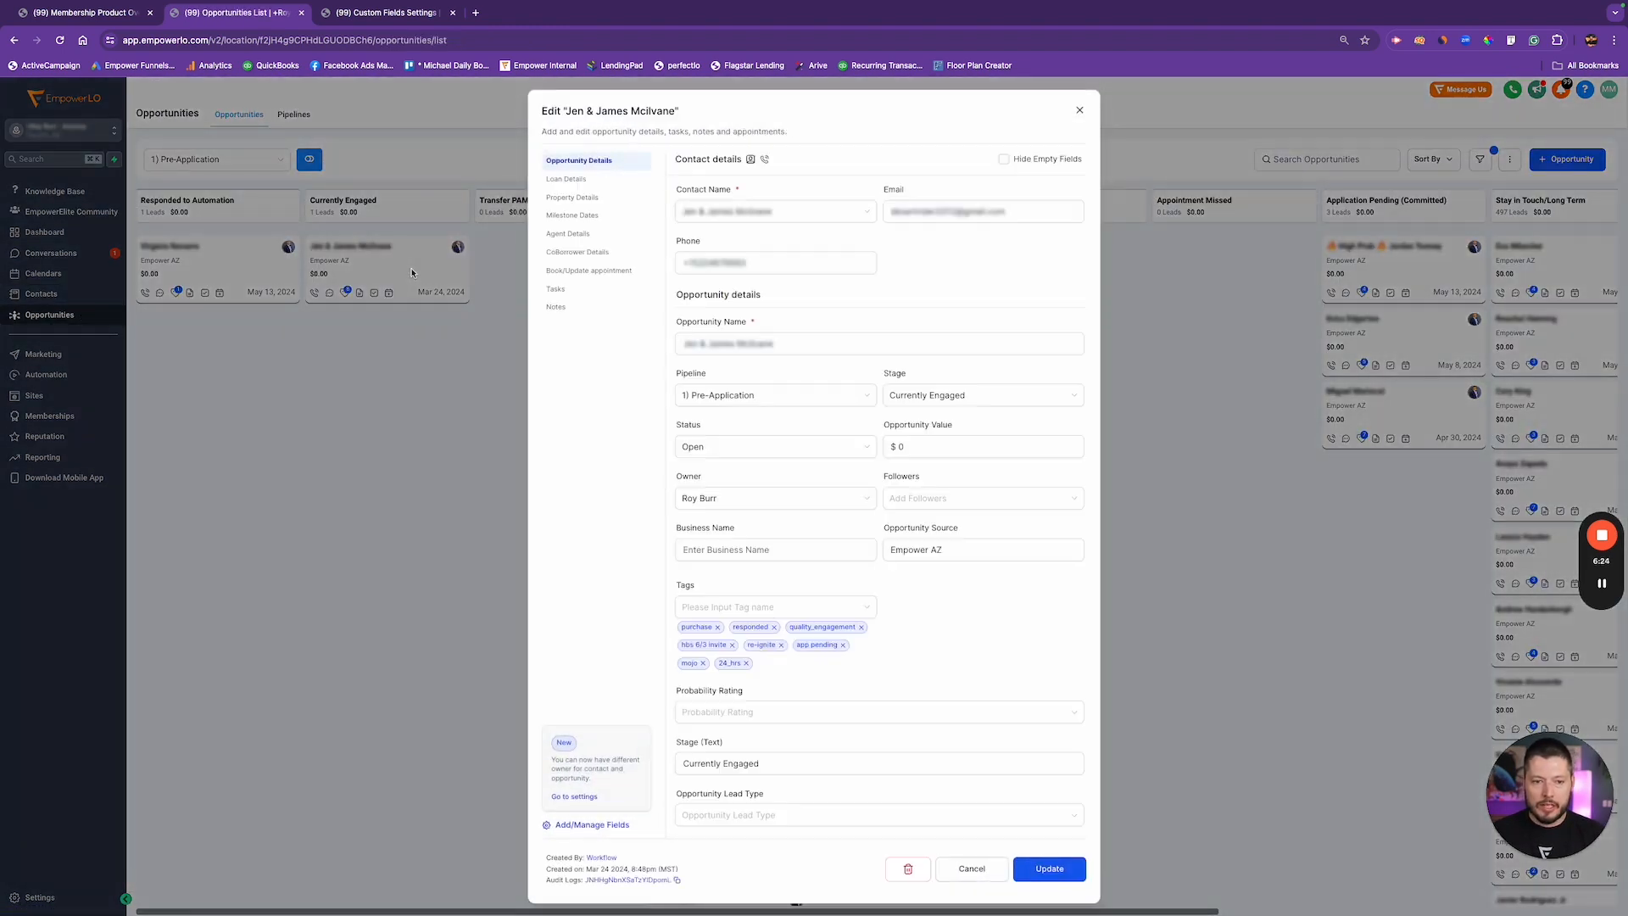
{"action": "left_click", "coordinate": [575, 179]}
{"action": "left_click", "coordinate": [571, 198]}
{"action": "left_click", "coordinate": [569, 215]}
{"action": "left_click", "coordinate": [569, 234]}
{"action": "left_click", "coordinate": [569, 255]}
{"action": "left_click", "coordinate": [572, 272]}
{"action": "left_click", "coordinate": [564, 252]}
{"action": "left_click", "coordinate": [570, 231]}
Return to the opportunity's Opportunity Details section and examine which contact and opportunity fields it contains.
{"action": "left_click", "coordinate": [573, 163]}
{"action": "scroll", "coordinate": [912, 400], "scroll_direction": "down", "scroll_amount": 3}
{"action": "scroll", "coordinate": [891, 367], "scroll_direction": "up", "scroll_amount": 3}
{"action": "scroll", "coordinate": [833, 574], "scroll_direction": "down", "scroll_amount": 1}
{"action": "scroll", "coordinate": [814, 577], "scroll_direction": "down", "scroll_amount": 1}
{"action": "scroll", "coordinate": [716, 592], "scroll_direction": "up", "scroll_amount": 2}
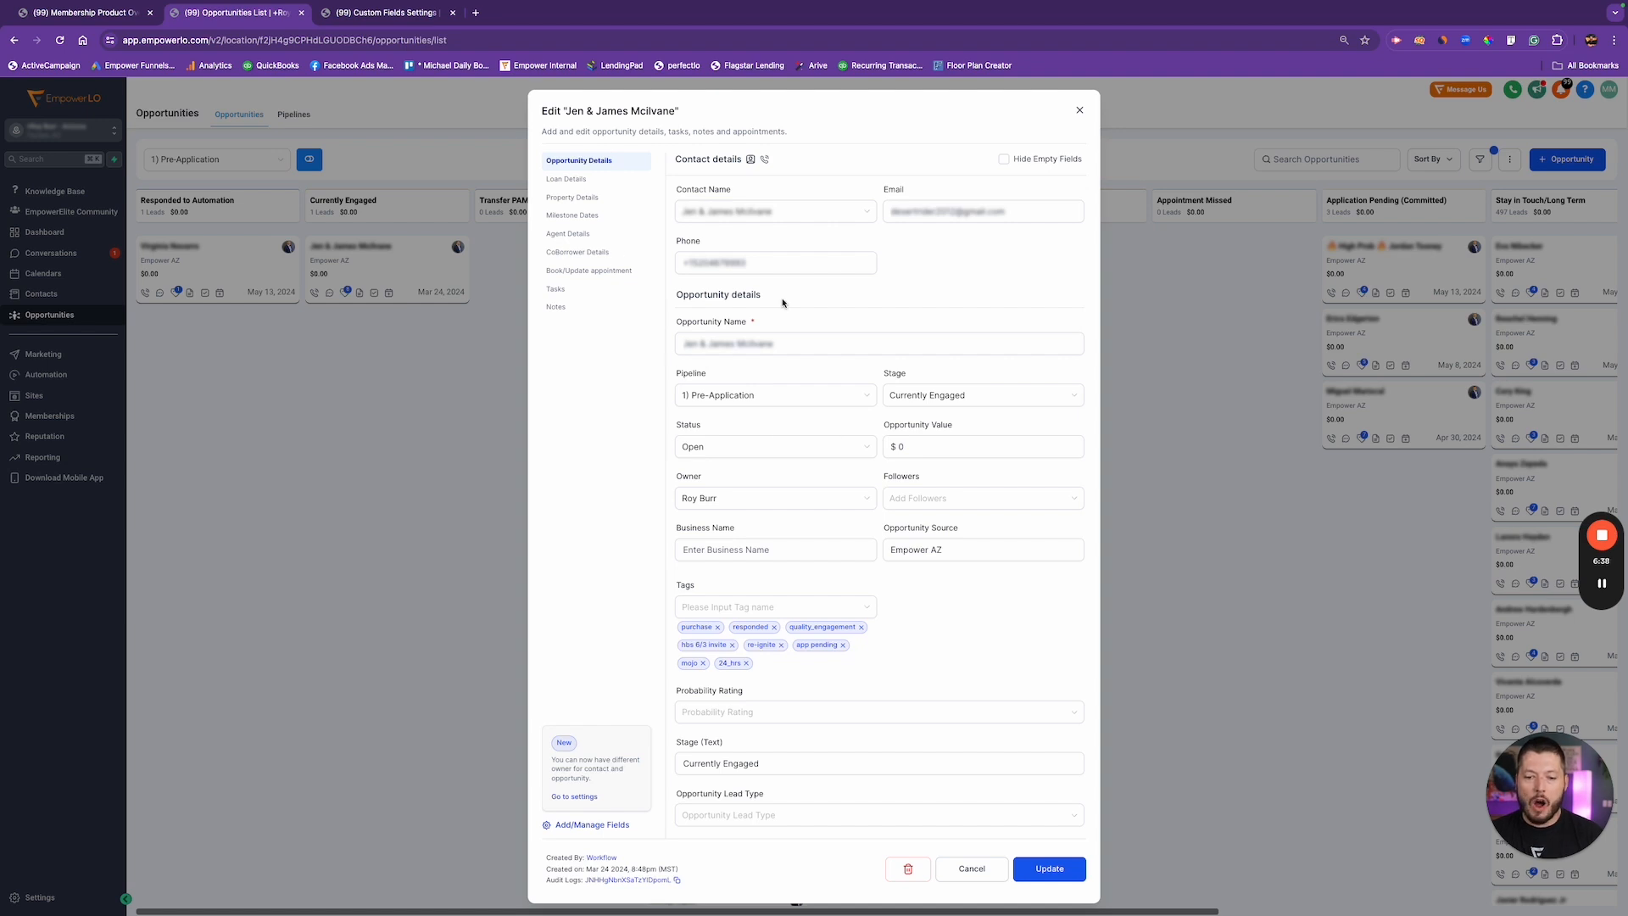
{"action": "scroll", "coordinate": [1005, 526], "scroll_direction": "down", "scroll_amount": 2}
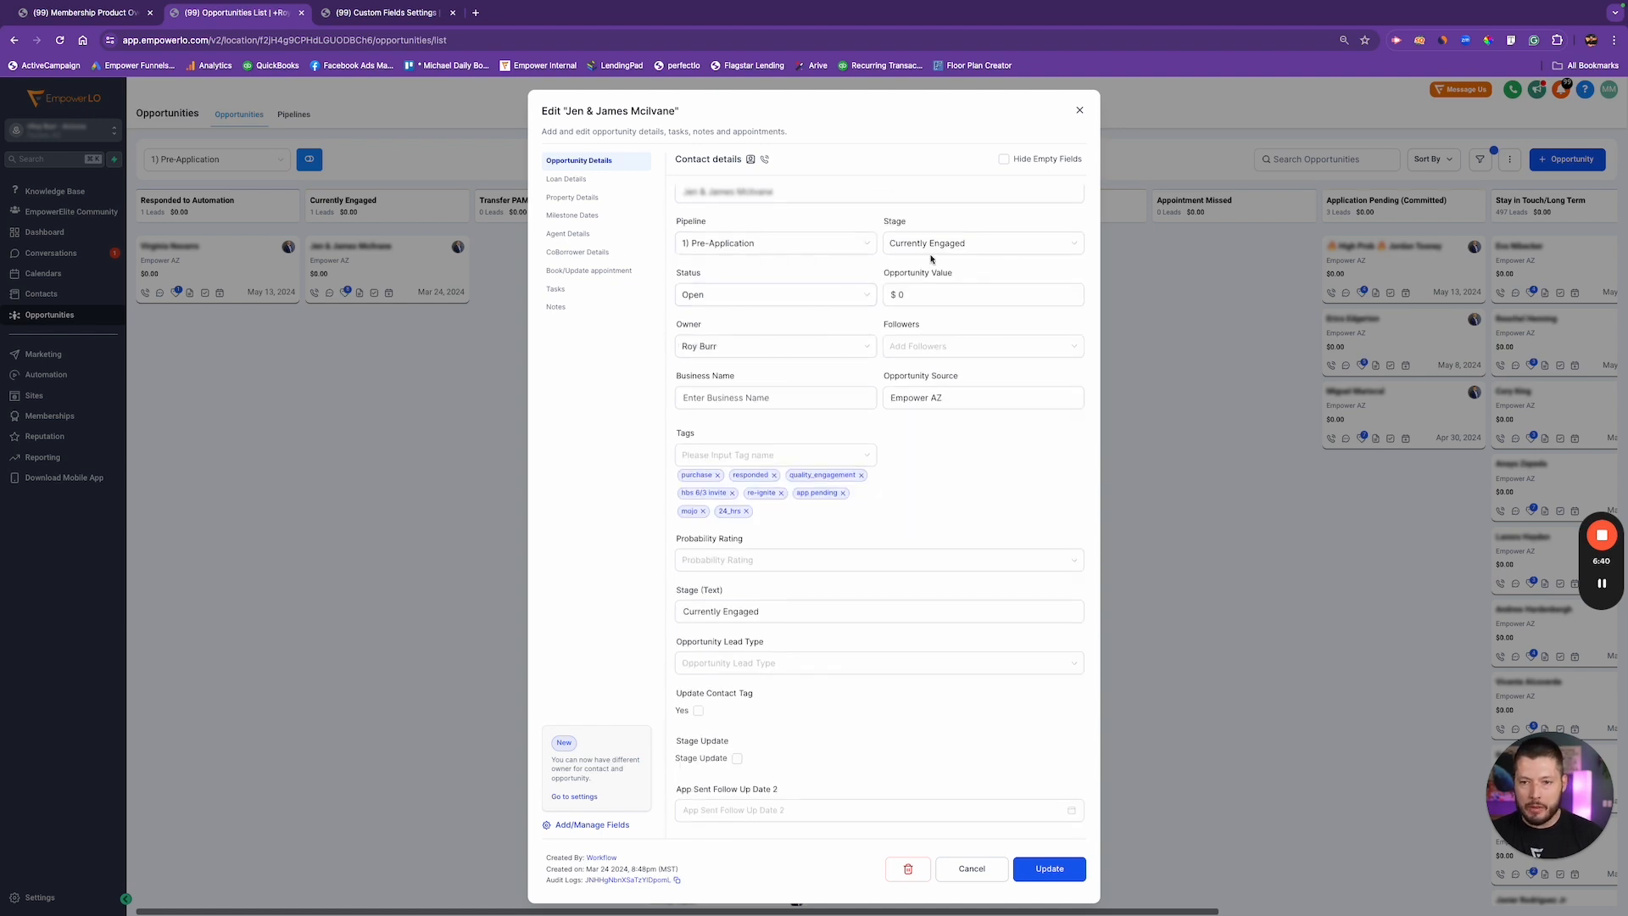